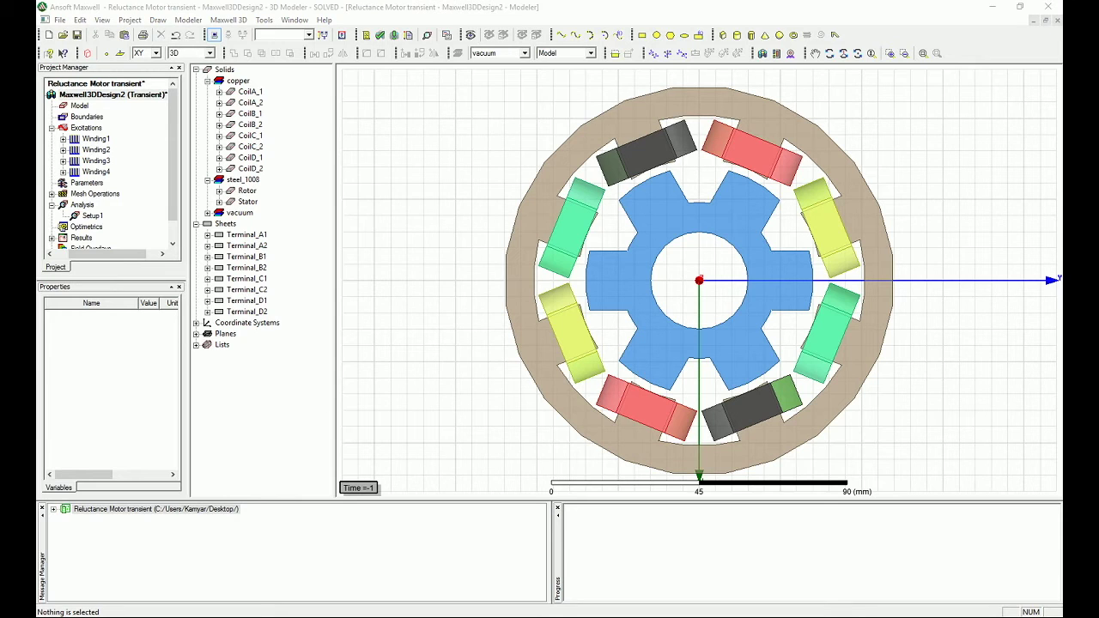
Rotate all visible motor objects 22.5 degrees about the Z axis.
click(715, 7)
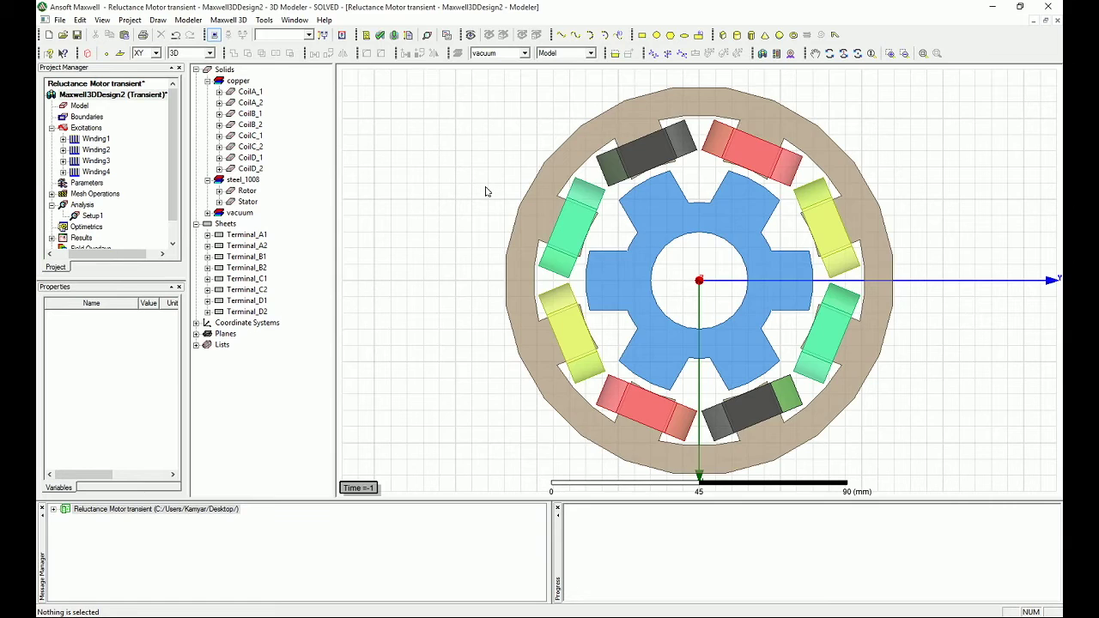
key(ctrl+a)
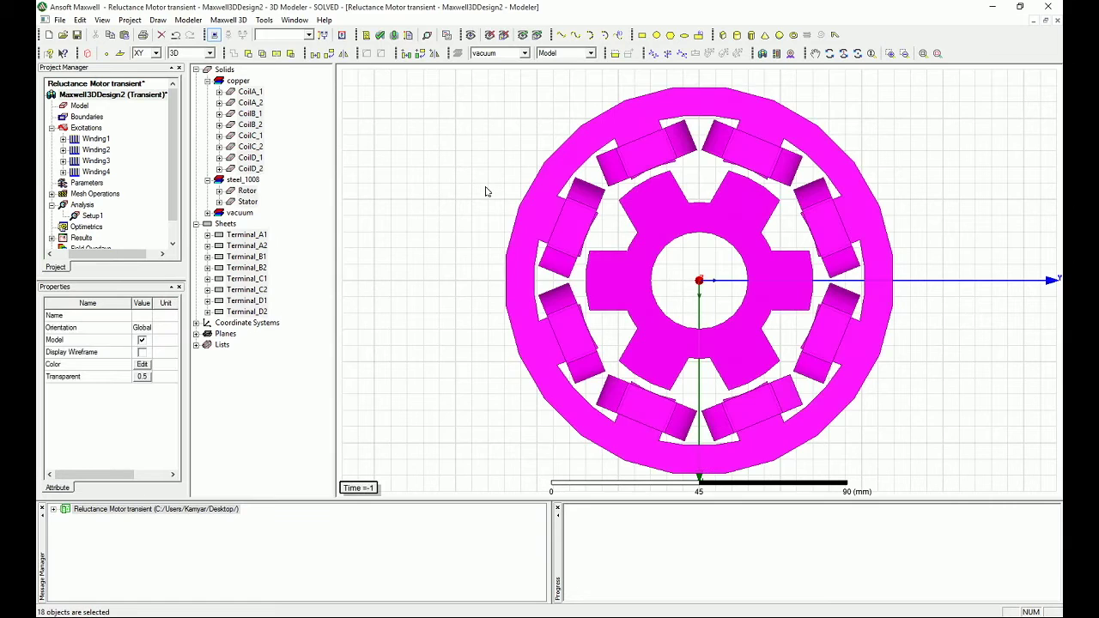
click(327, 55)
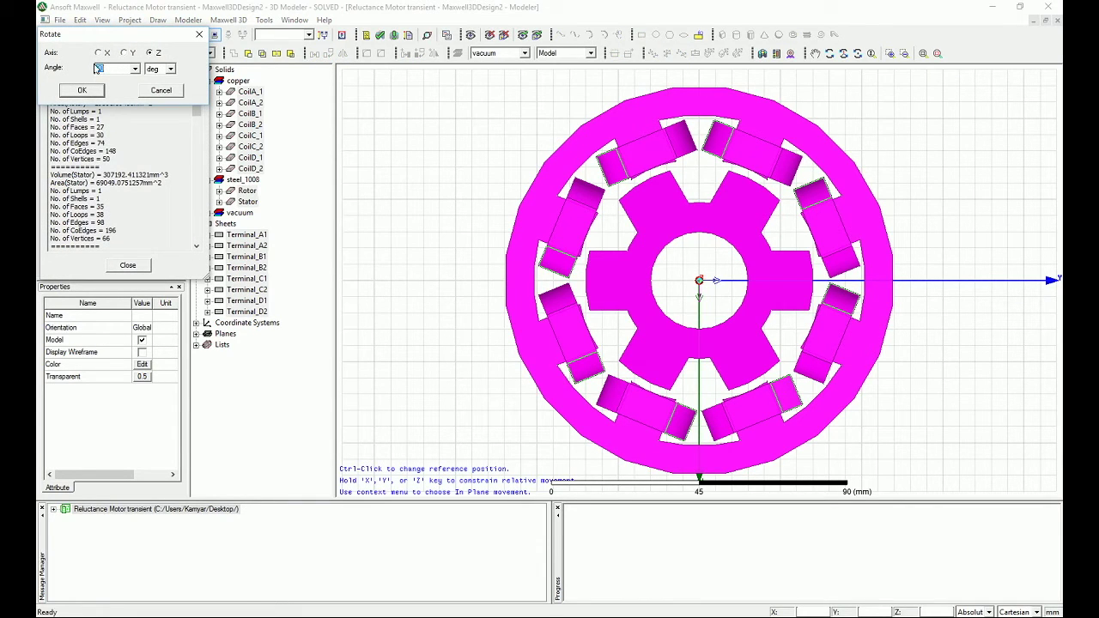
text(32)
text(.5)
click(86, 90)
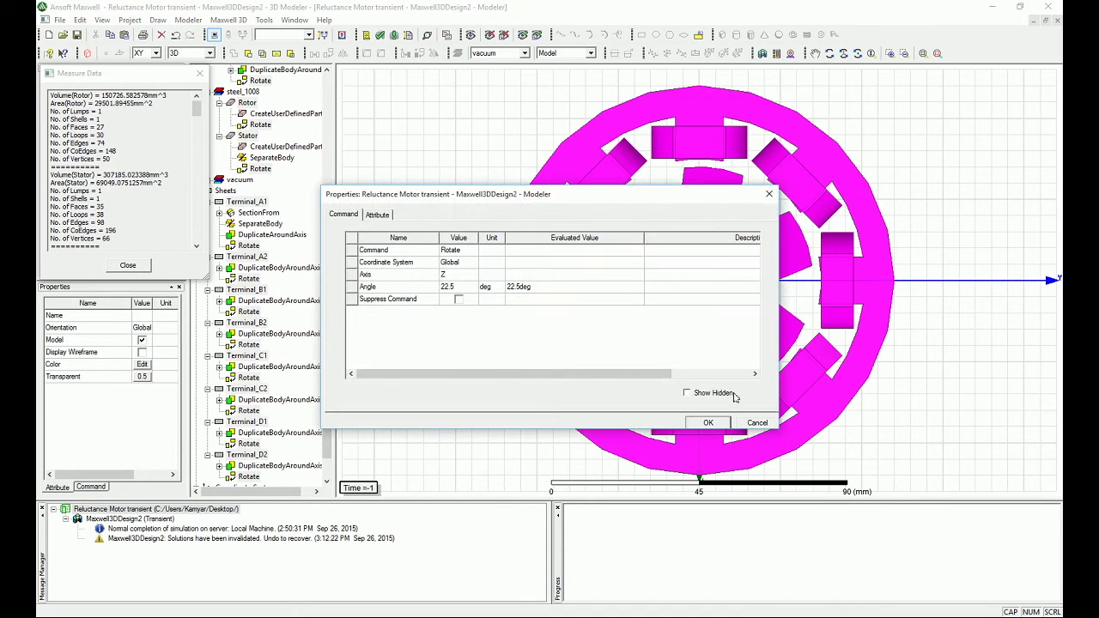
click(705, 424)
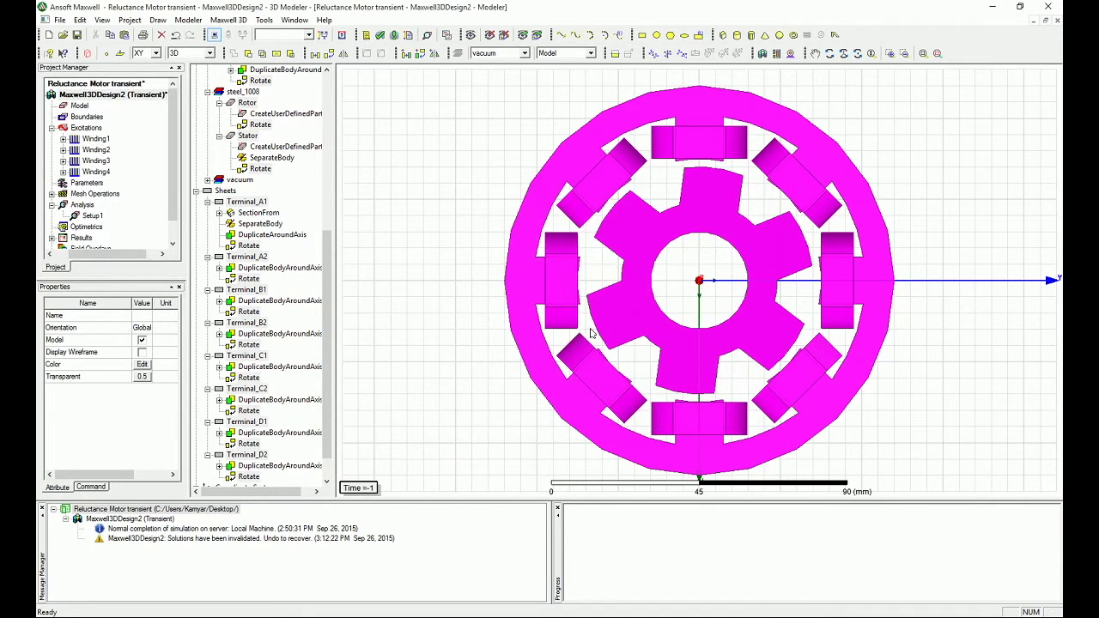
click(492, 187)
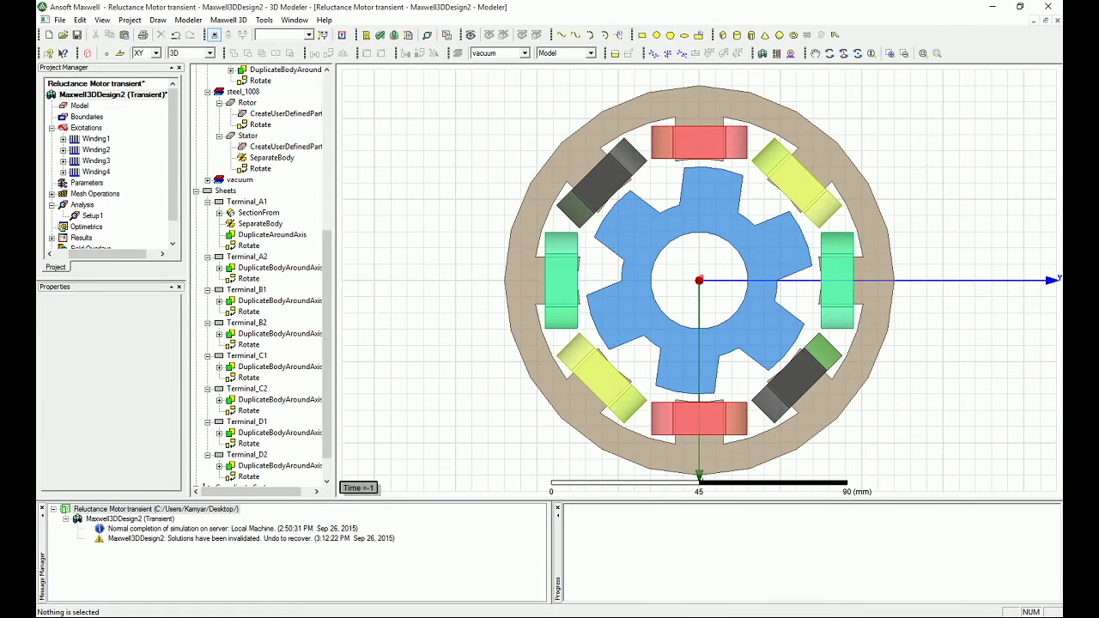
Rotate only the rotor another 7.5 degrees about the Z axis.
click(671, 227)
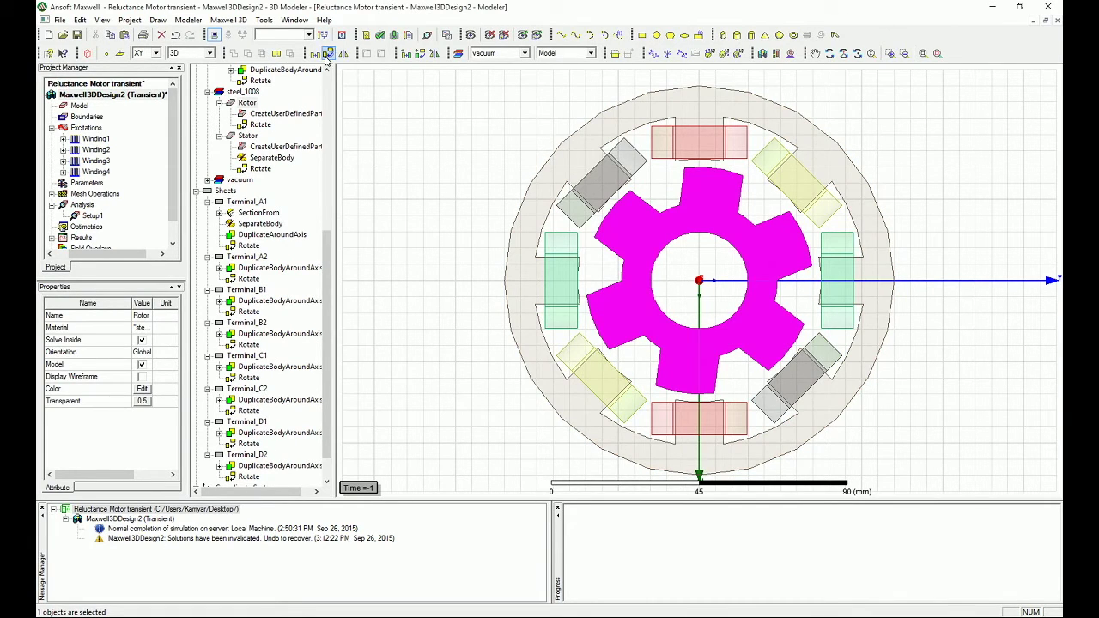
click(329, 53)
drag(115, 69, 89, 70)
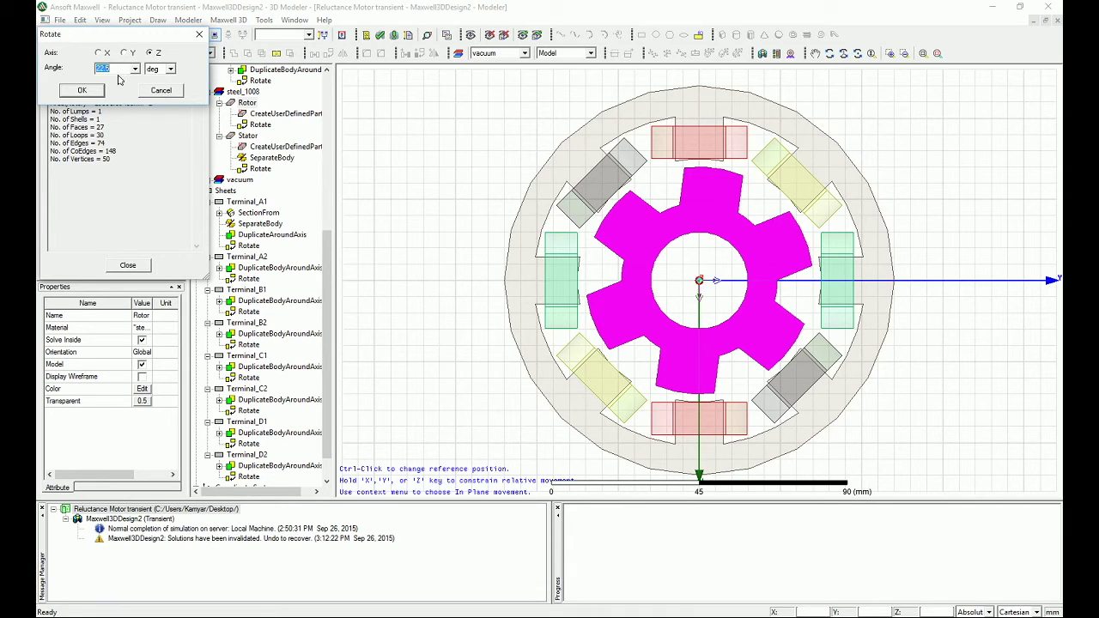
text(7.7.5)
key(BackSpace)
key(BackSpace)
text(.5)
click(81, 92)
click(702, 421)
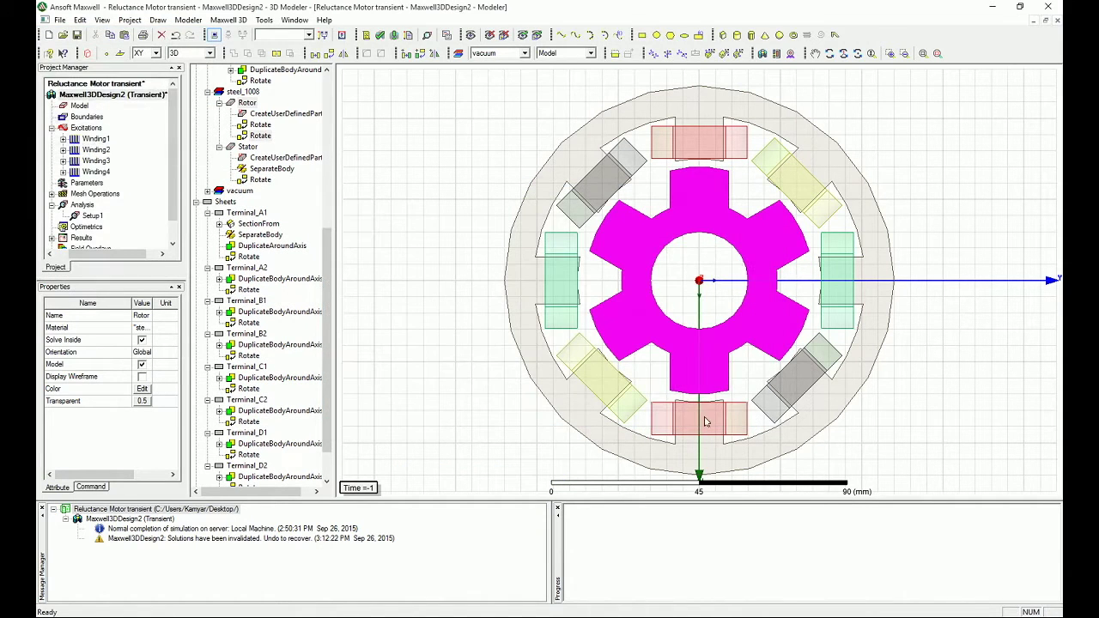
click(913, 210)
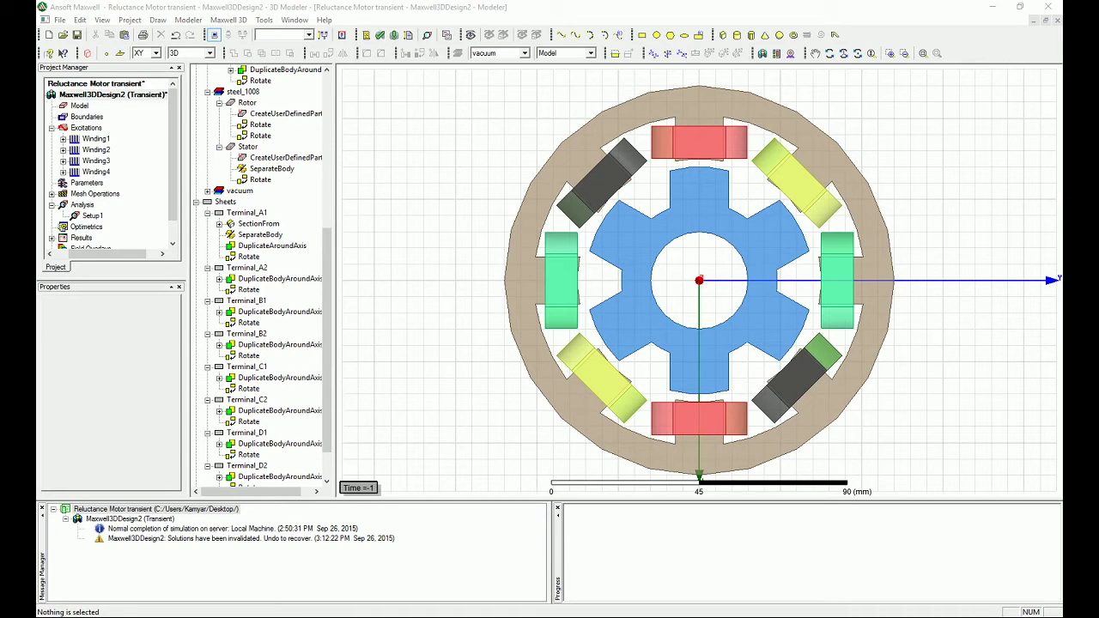
click(1011, 202)
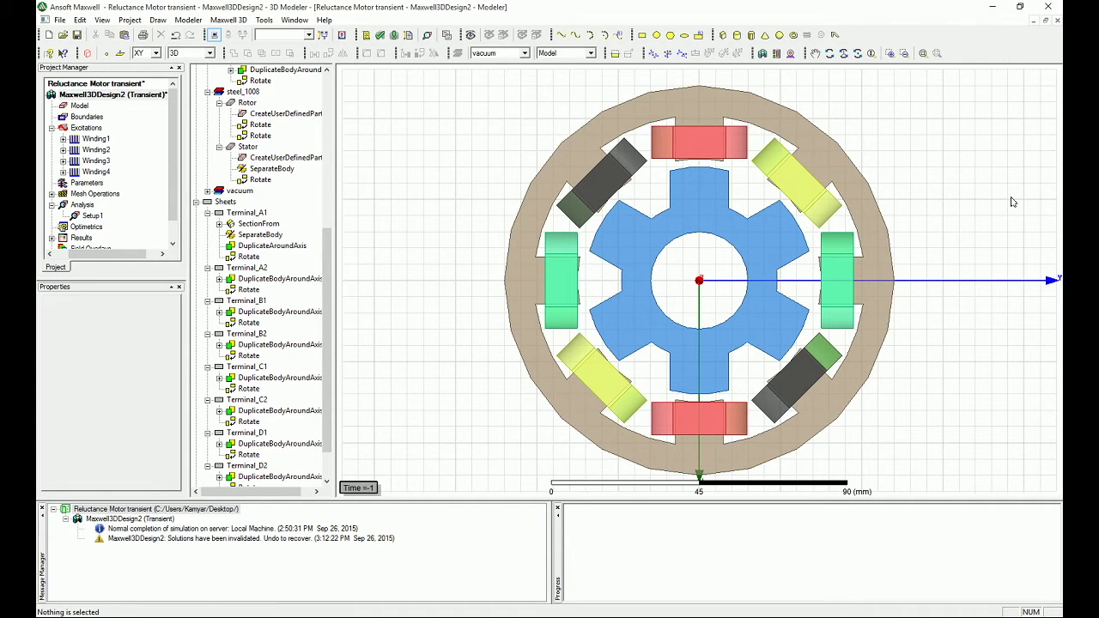
key(ctrl+a)
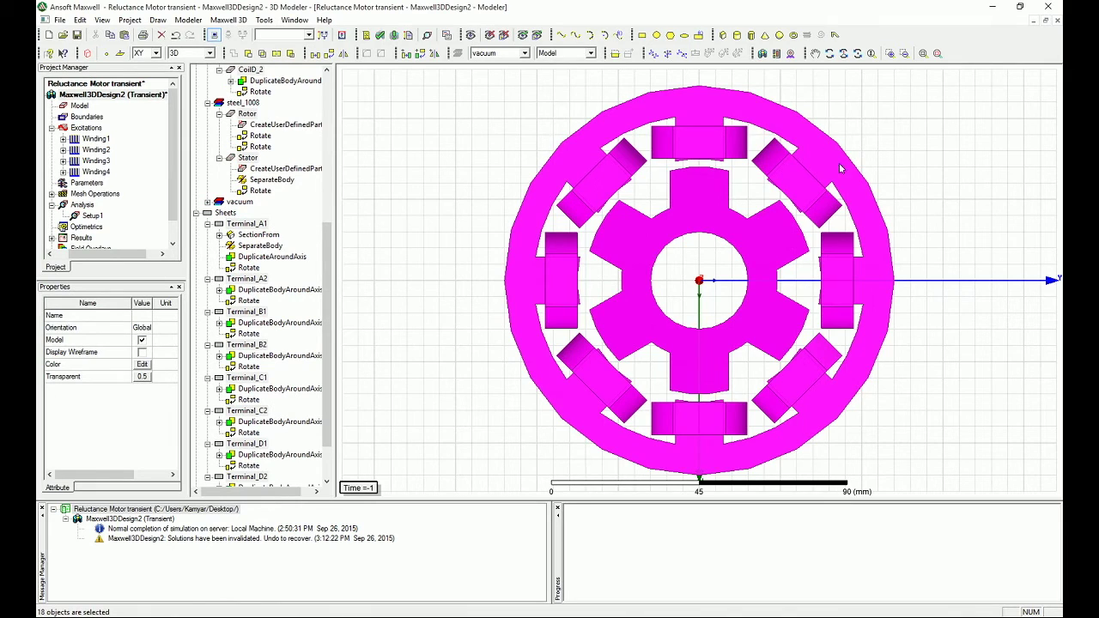
click(440, 193)
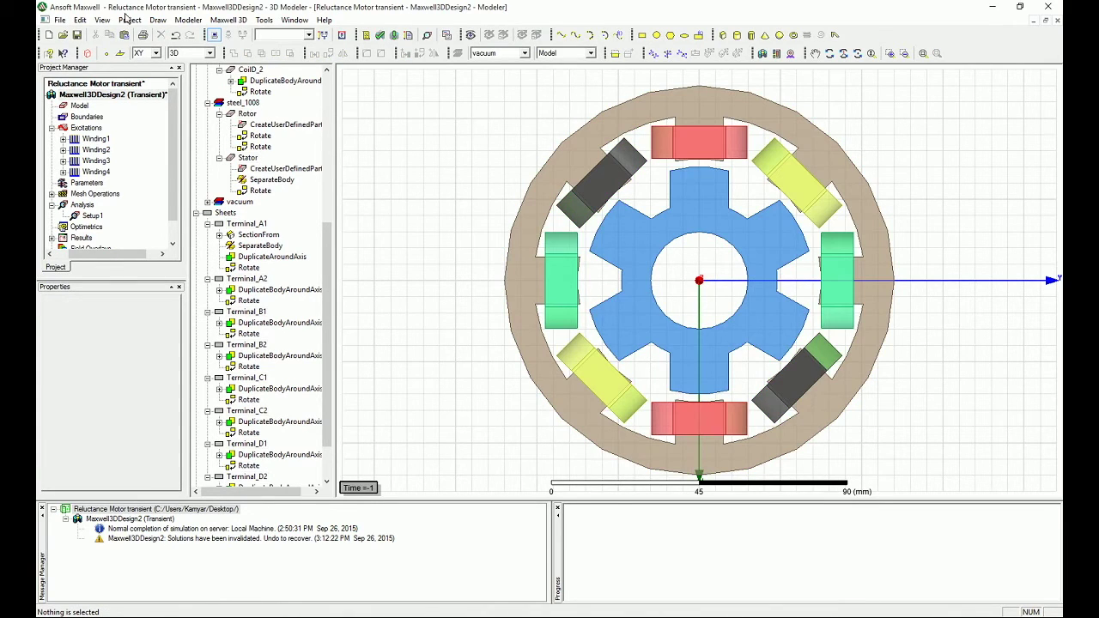
Split every object, including the vacuum region, on the XY plane and keep the positive side.
click(130, 18)
mouse_move(86, 22)
click(102, 180)
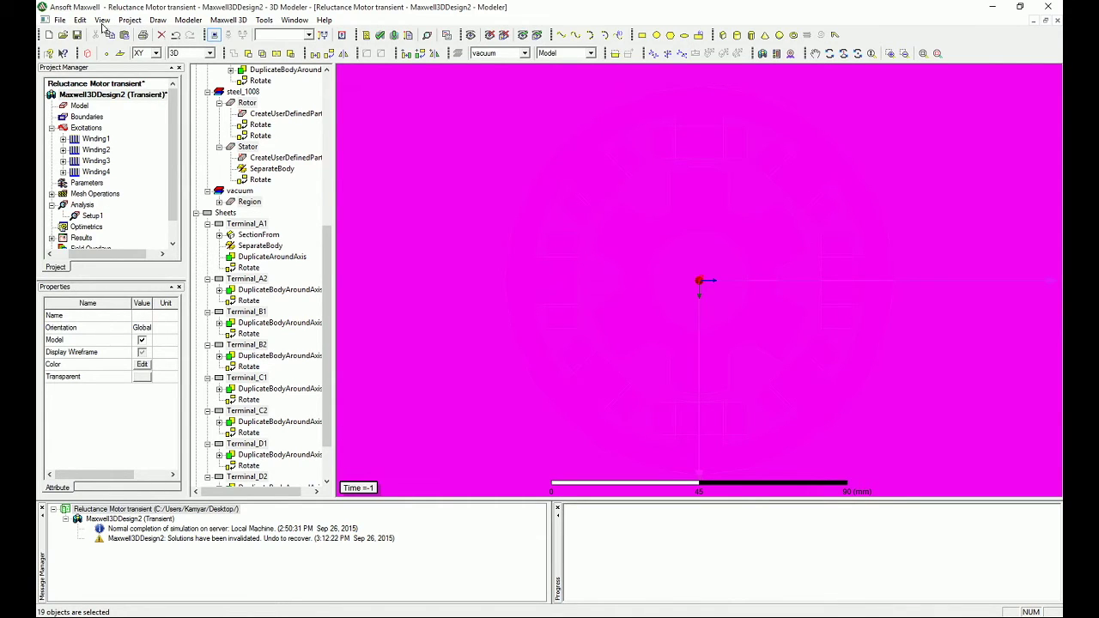
click(185, 20)
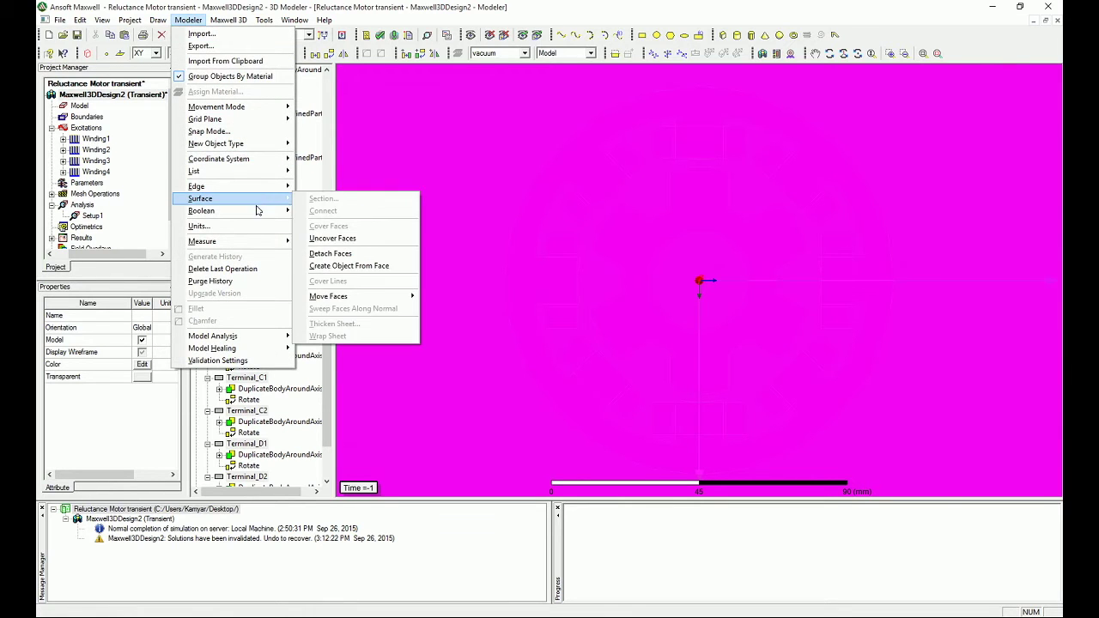
mouse_move(257, 211)
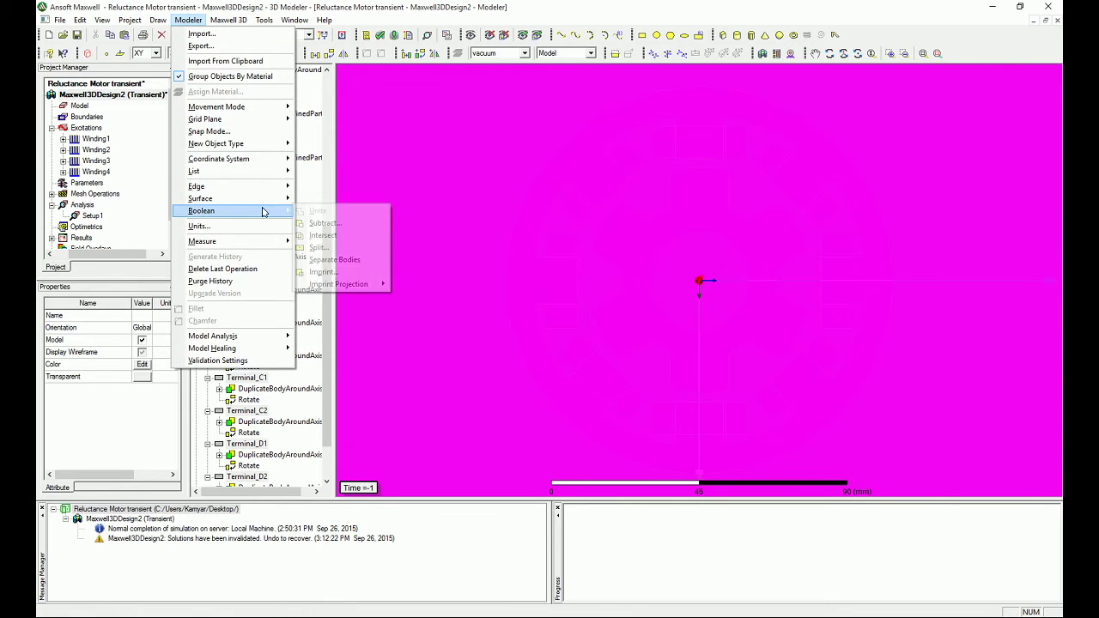
click(335, 249)
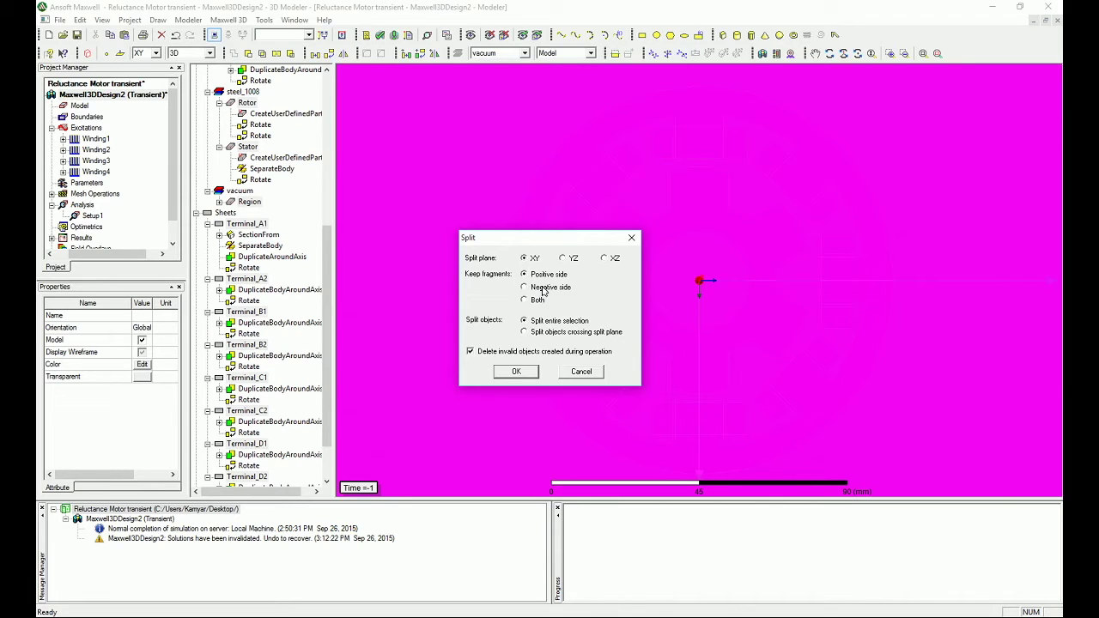
click(518, 372)
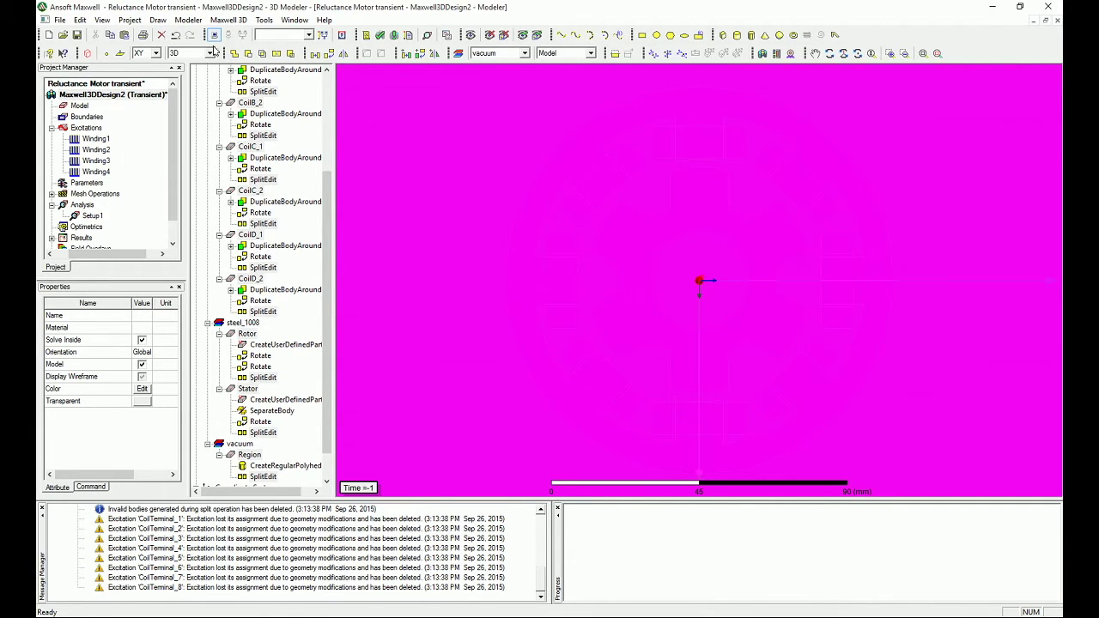
Split the entire selection on the YZ plane, keeping only the negative side.
click(176, 22)
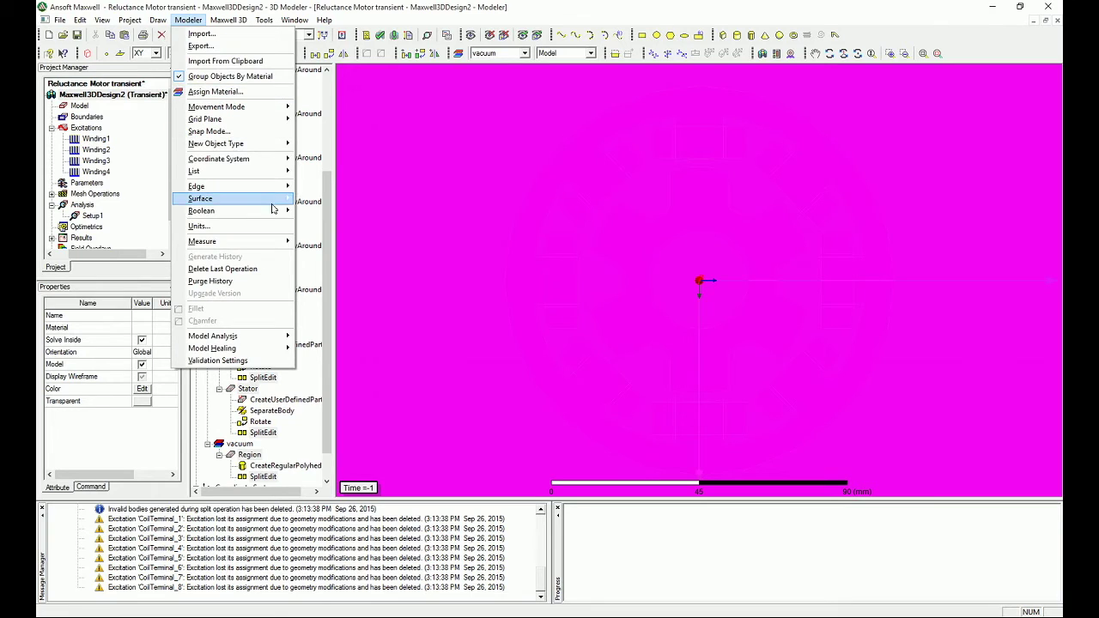
mouse_move(269, 211)
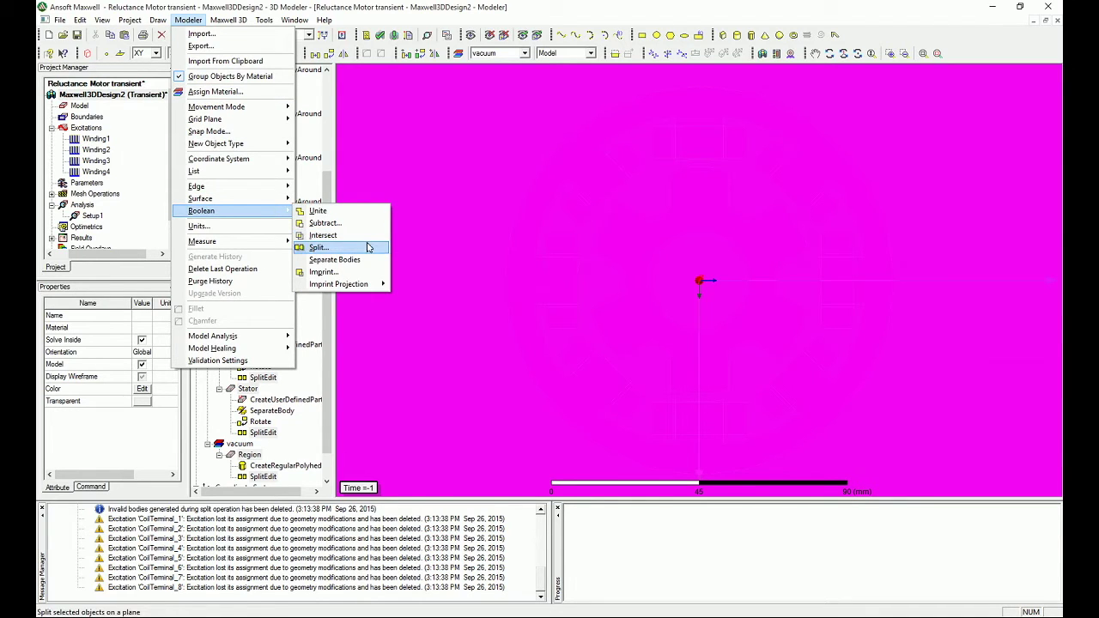
click(368, 247)
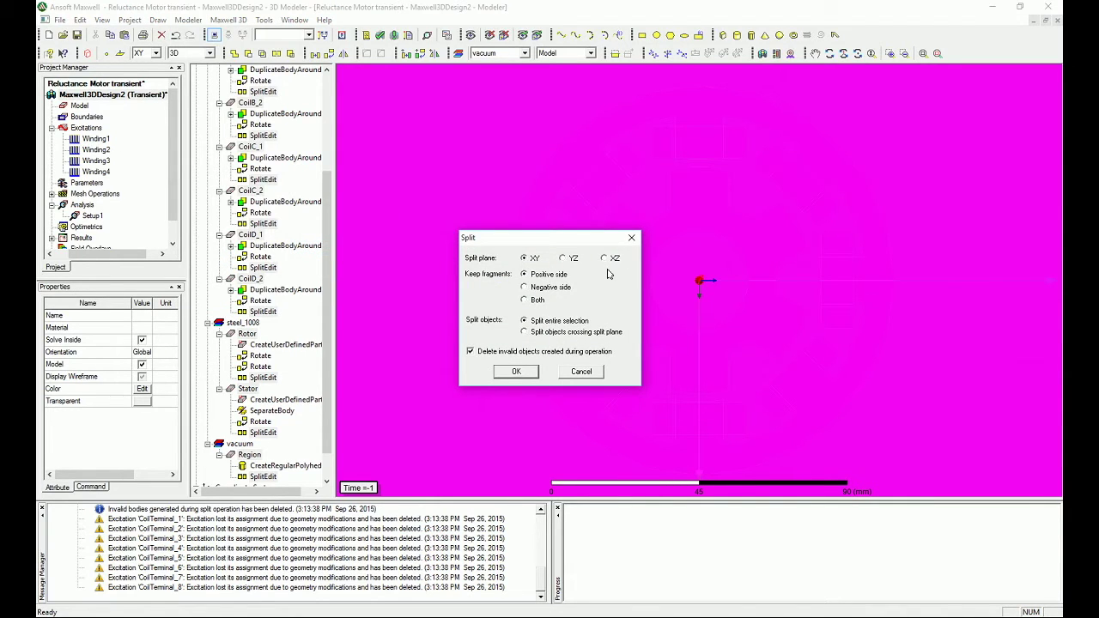
click(563, 258)
click(538, 291)
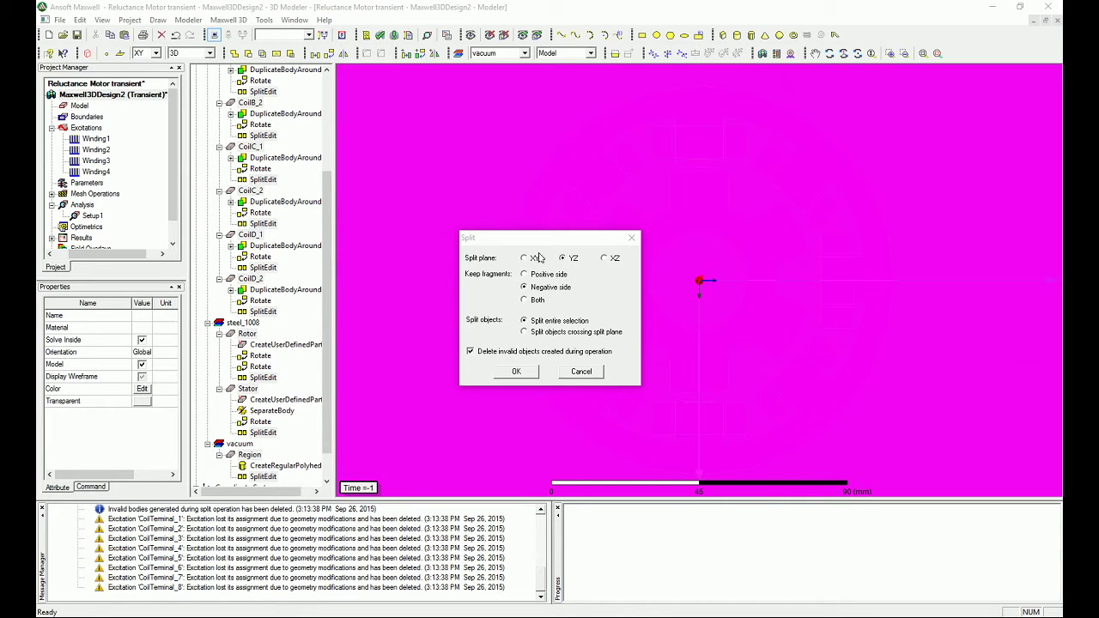
click(521, 375)
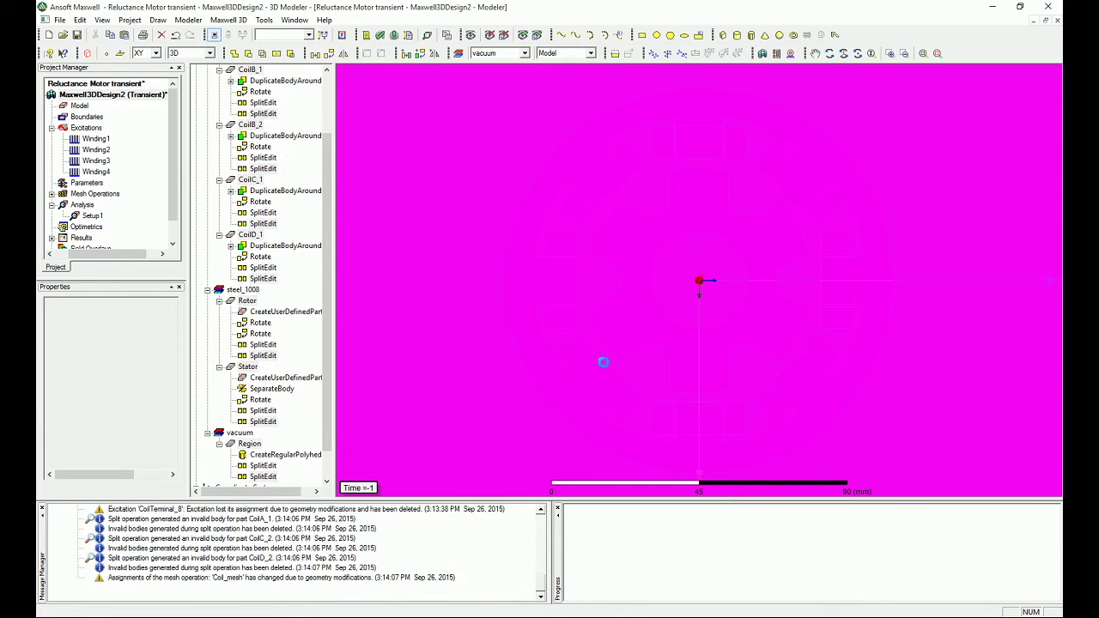
click(614, 371)
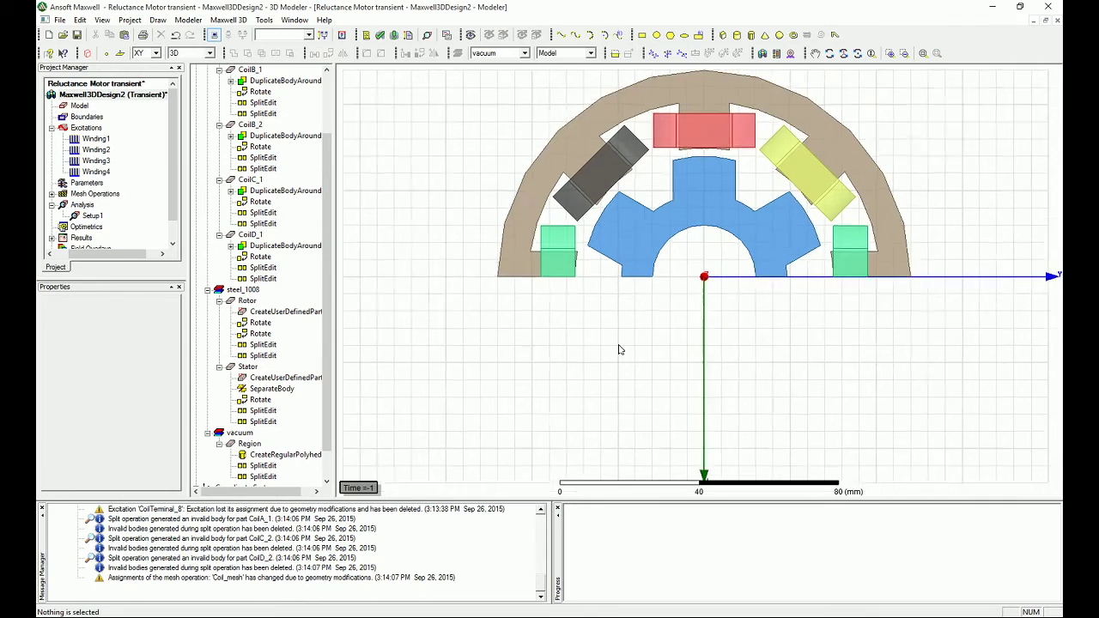
Collapse the vacuum, steel_1008 and copper groups in the model tree.
scroll(885, 295, up, 1)
scroll(819, 293, down, 1)
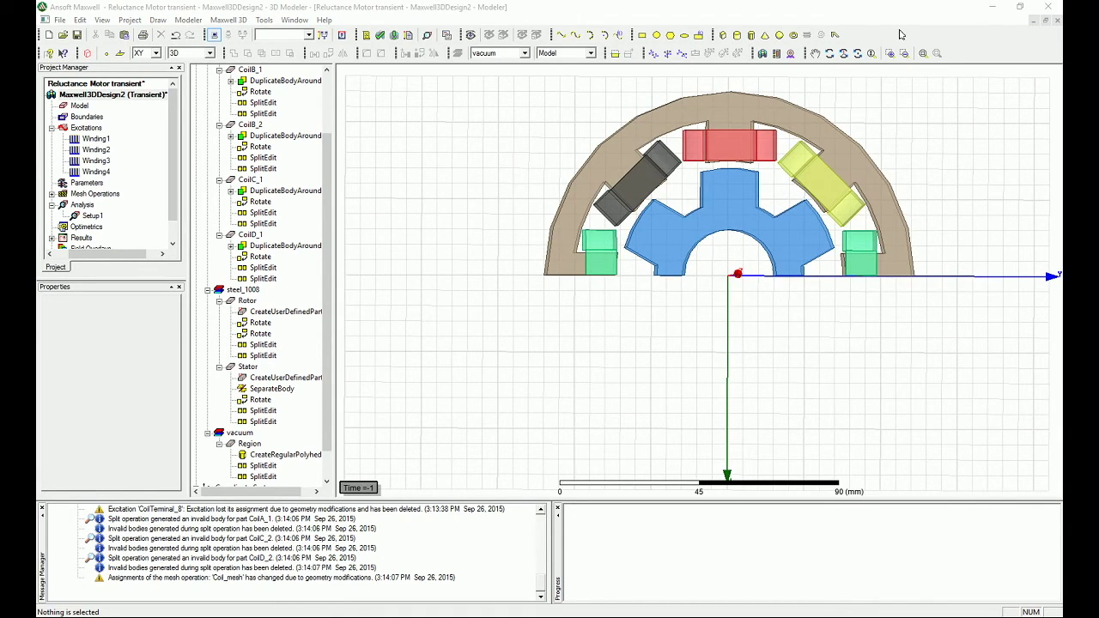
click(940, 119)
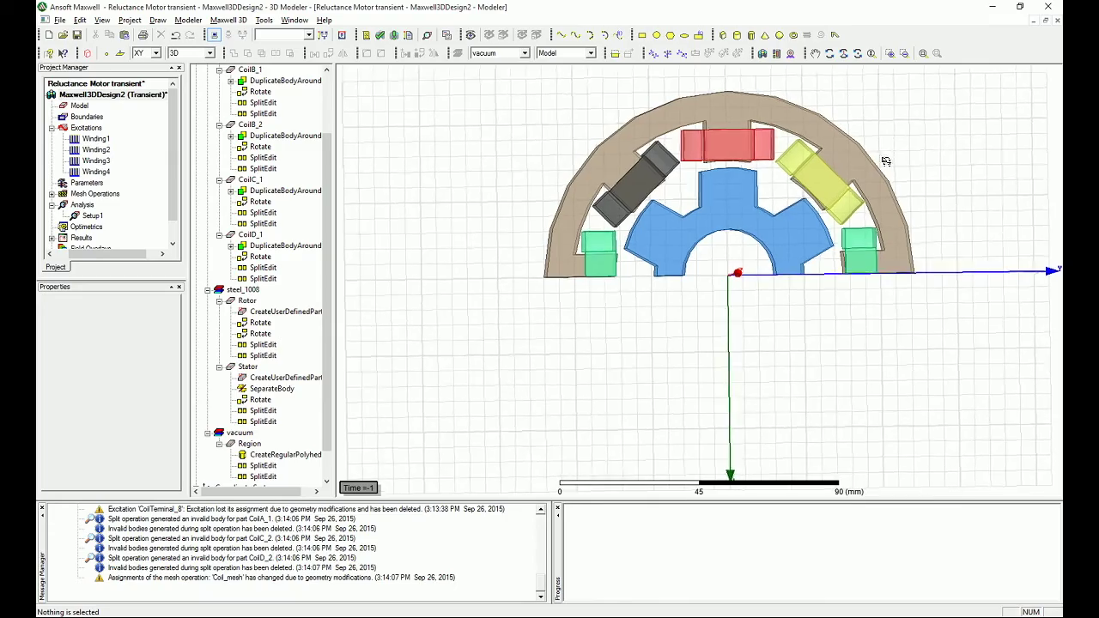
drag(915, 160, 681, 146)
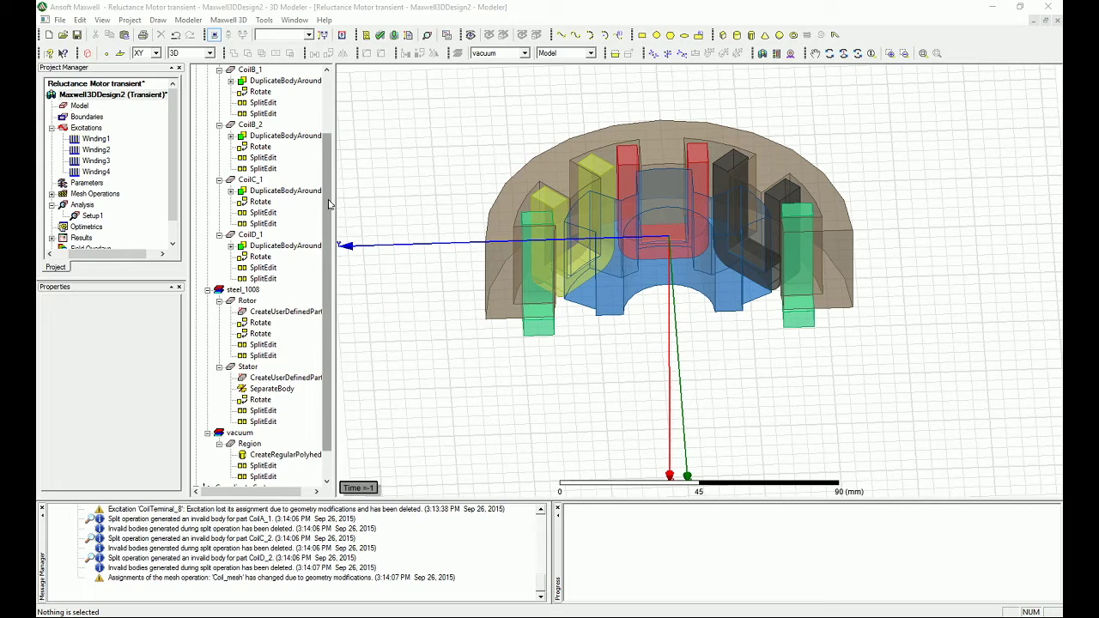
scroll(331, 206, down, 1)
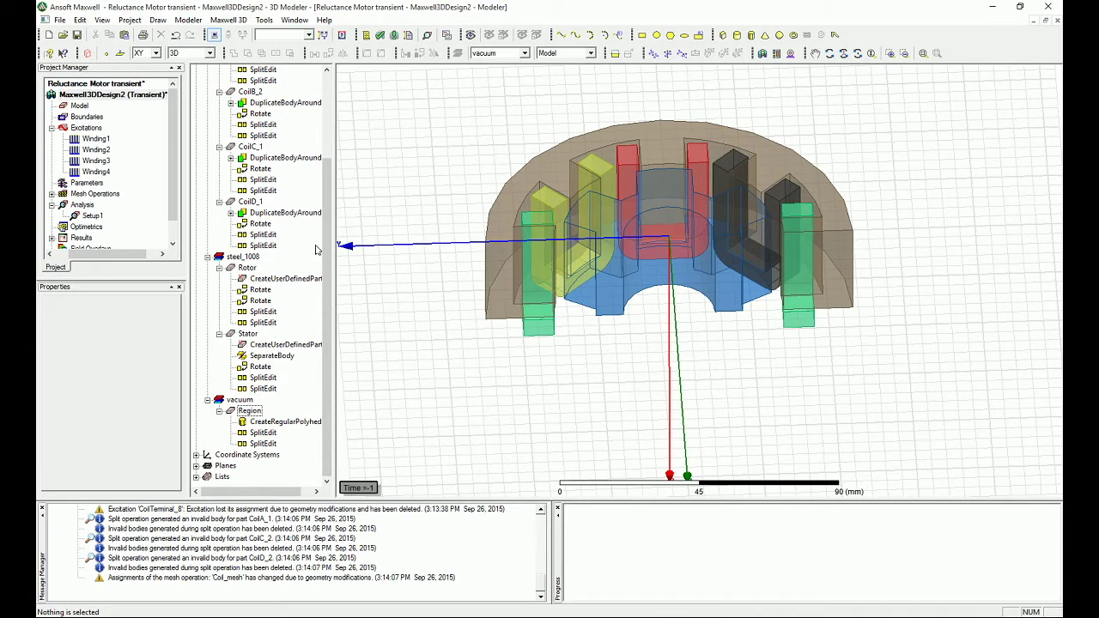
click(207, 400)
click(207, 301)
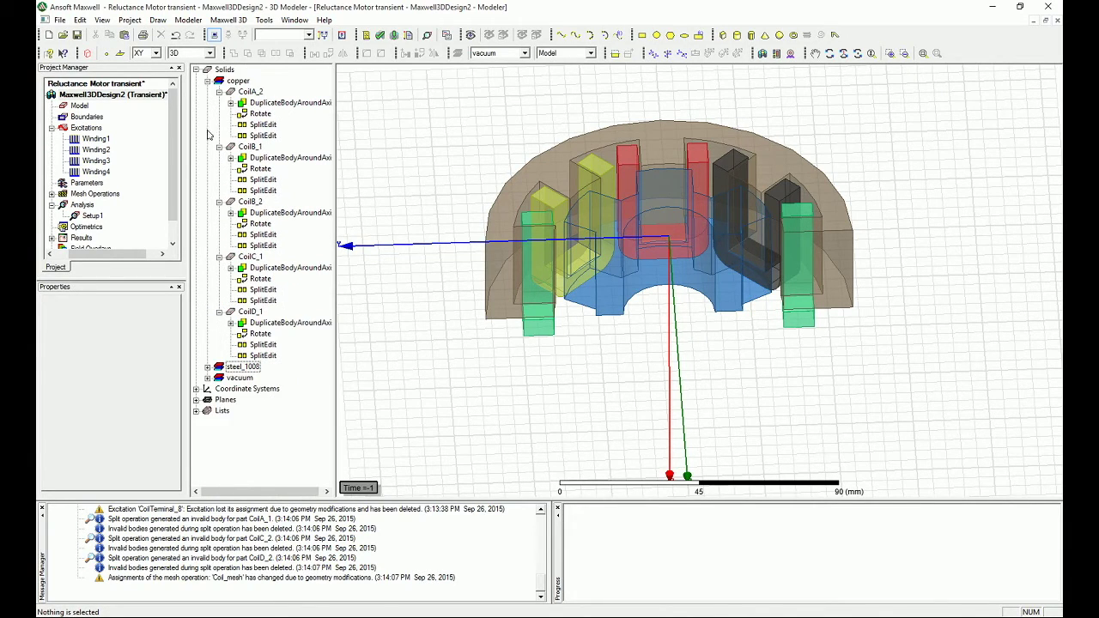
click(207, 80)
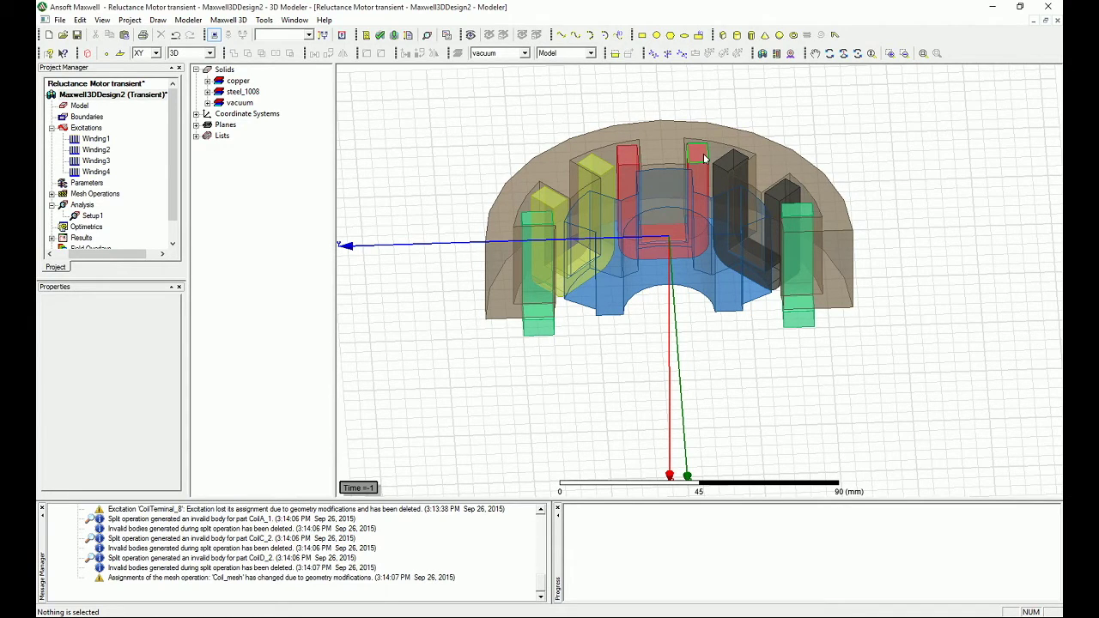
click(630, 162)
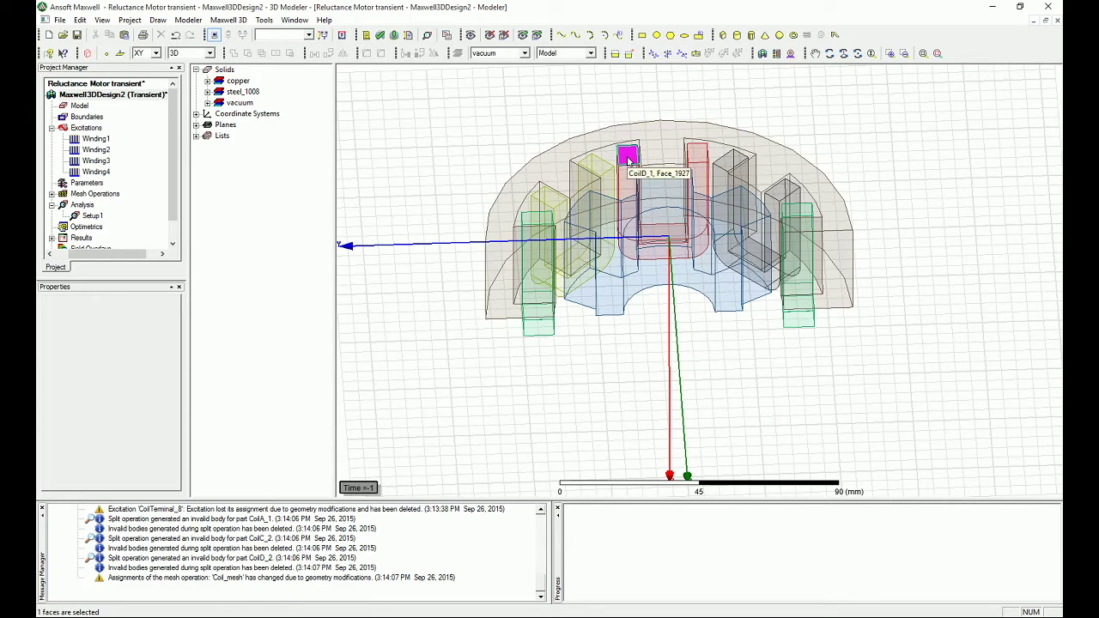
right_click(629, 159)
mouse_move(684, 367)
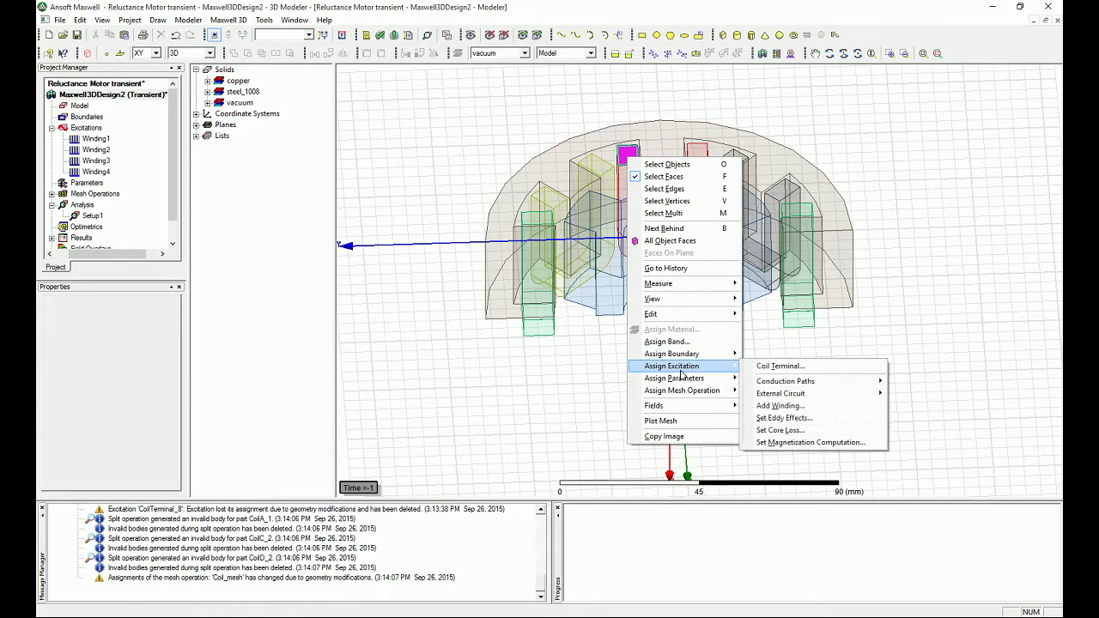
click(764, 366)
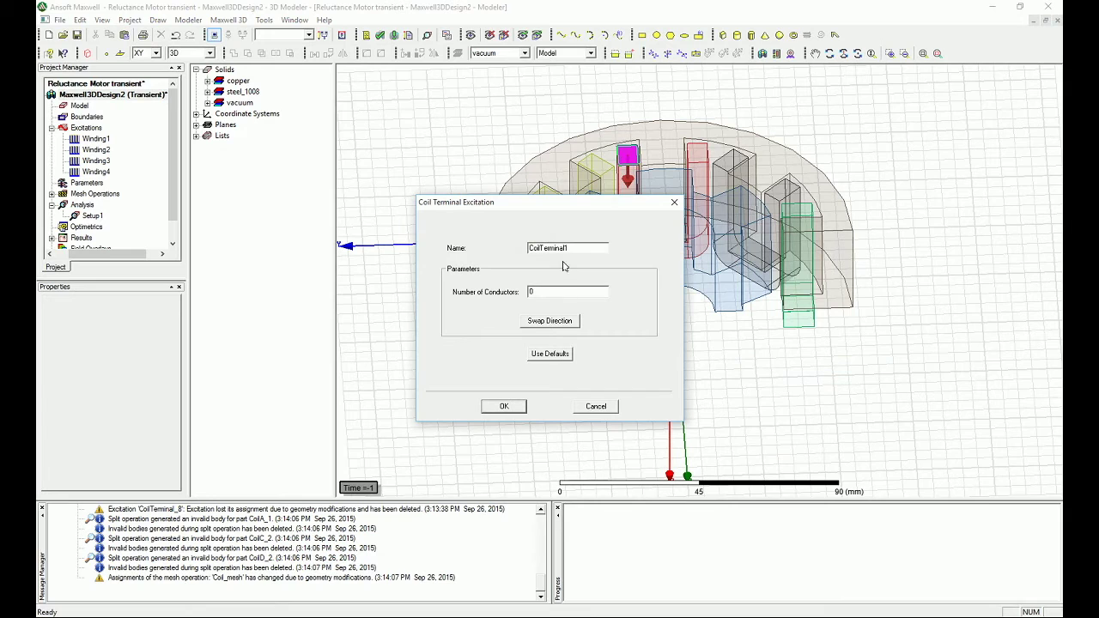
drag(576, 246, 438, 253)
text(Termina)
text(_)
text(A)
click(594, 408)
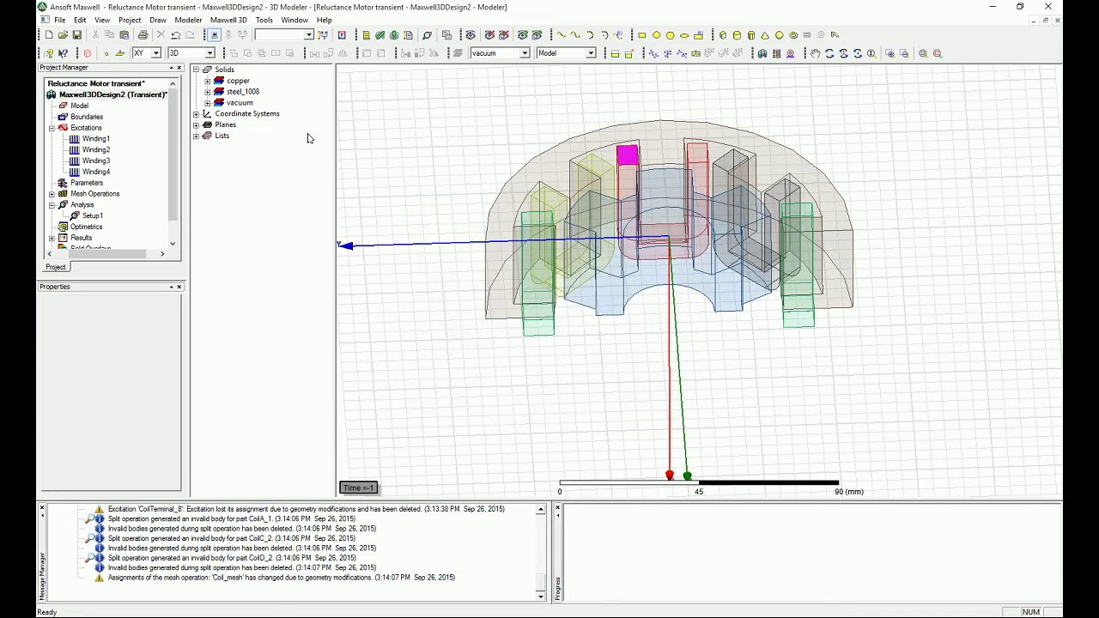
Expand the copper group and highlight its coils from CoilA_2 to CoilD_1 to identify where each sits in the model.
click(207, 80)
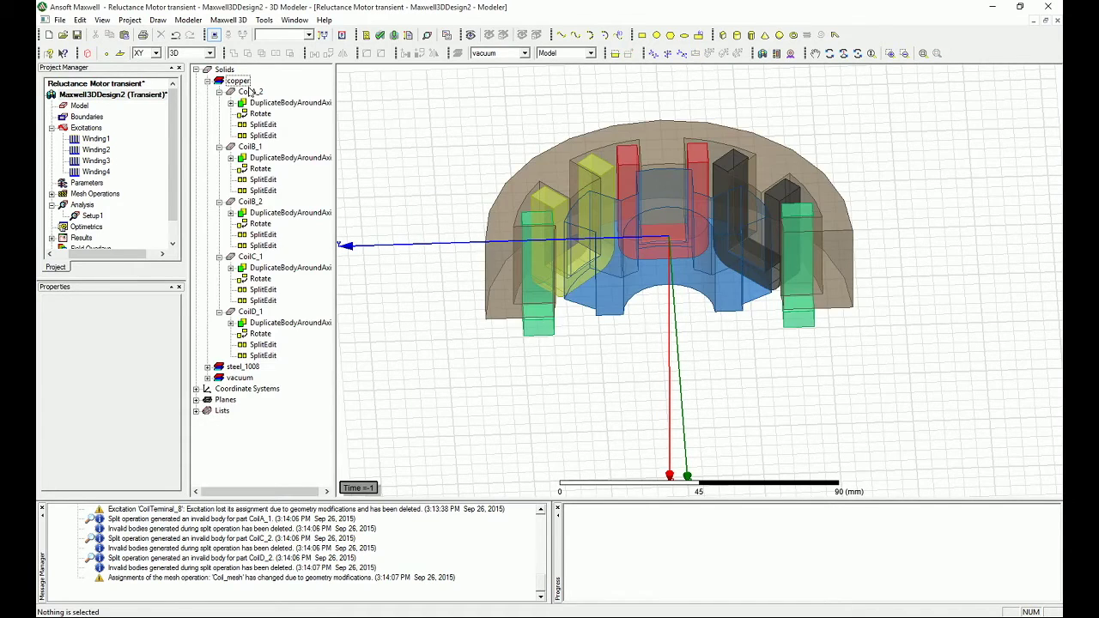
click(250, 91)
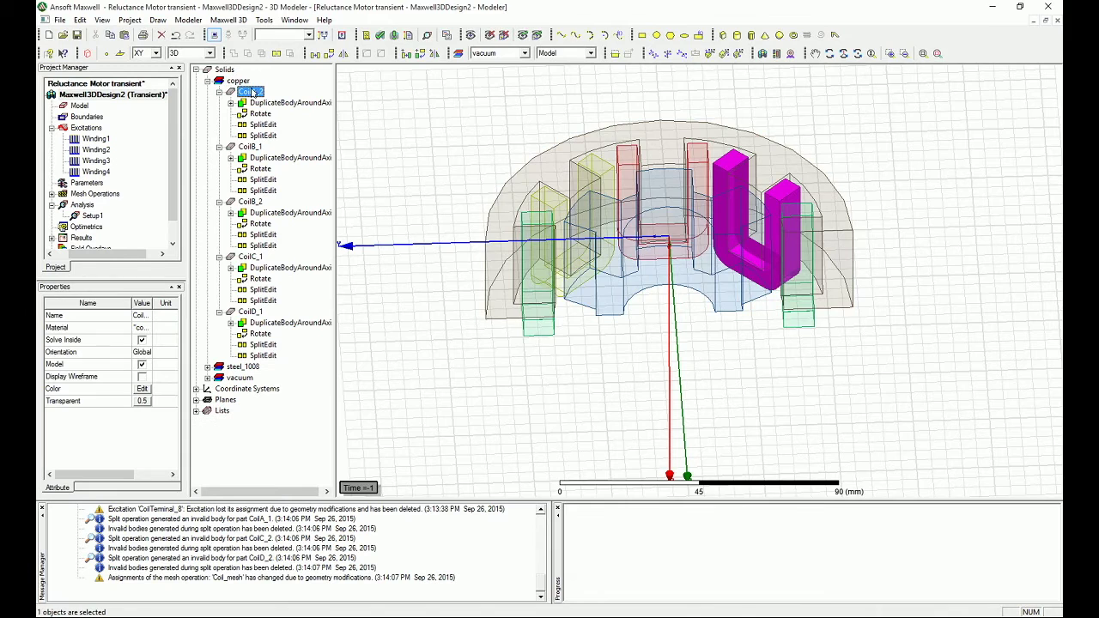
click(251, 148)
click(256, 205)
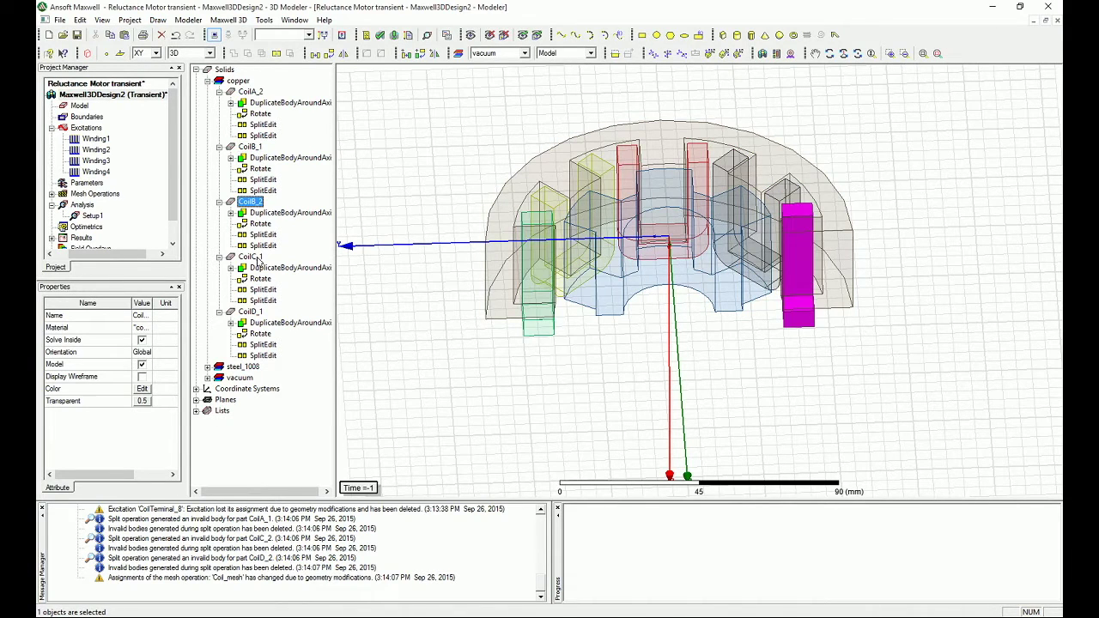
click(256, 257)
click(256, 311)
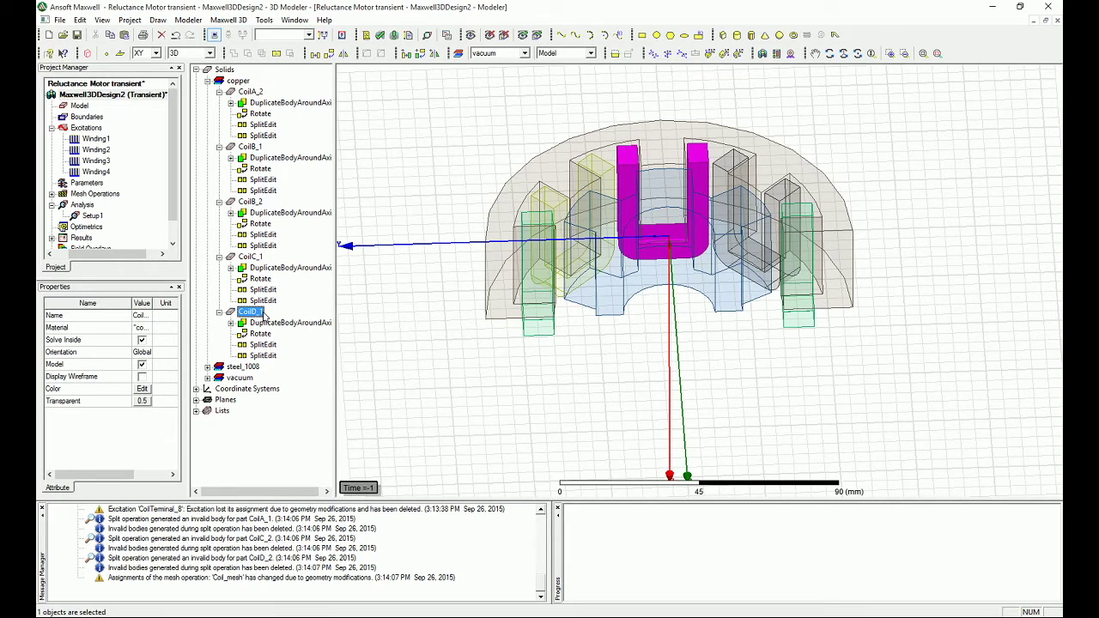
click(484, 96)
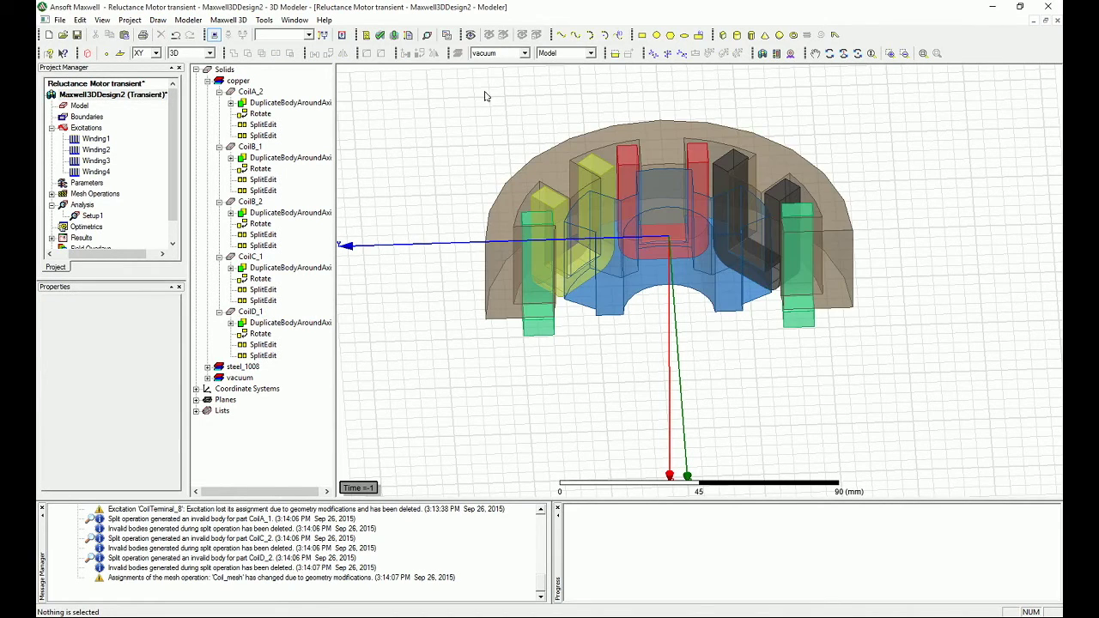
Assign coil terminal T_D1_1 with 150 conductors to the CoilD_1 end face nearest CoilC_1.
click(630, 158)
right_click(631, 157)
mouse_move(687, 363)
click(773, 364)
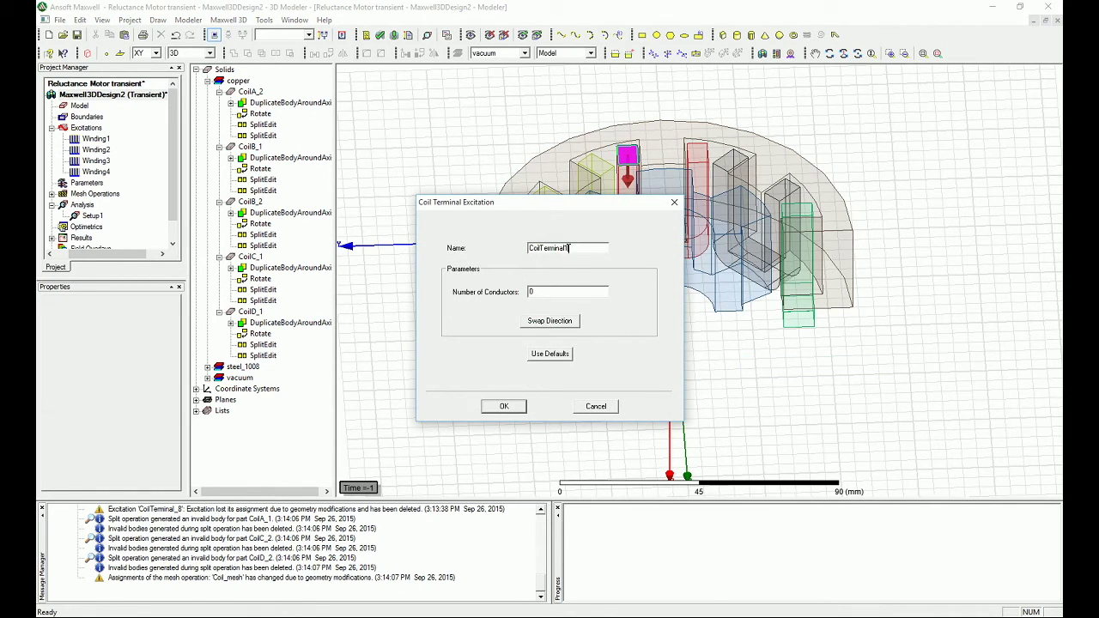
text(T_D1_1)
key(Tab)
text(150)
key(Return)
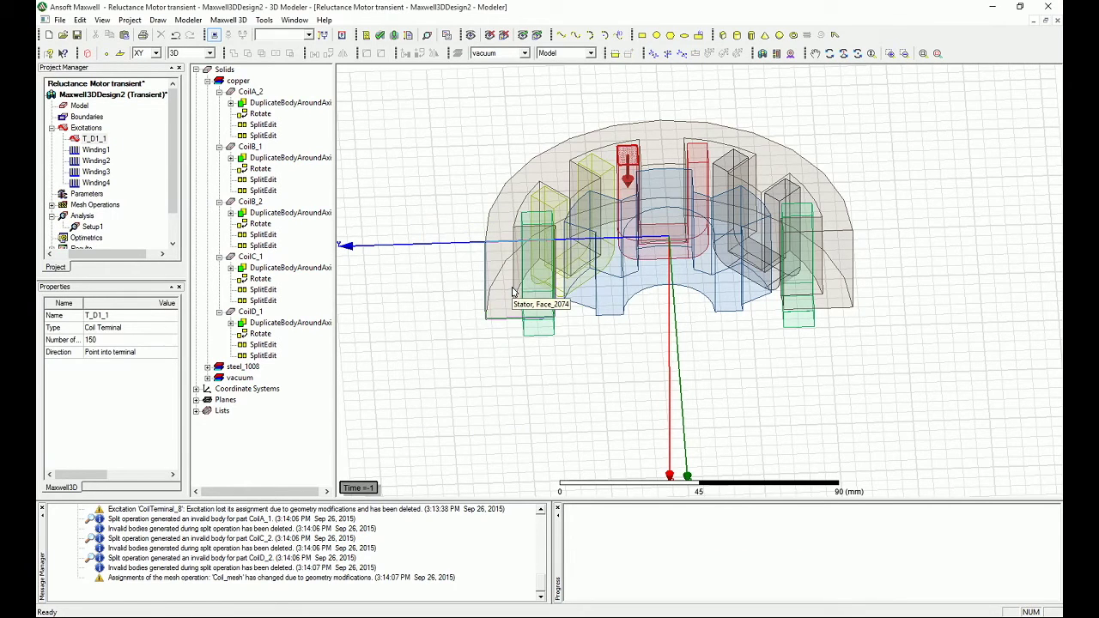
Assign coil terminal T_D1_2 with 150 conductors and swapped direction to the CoilD_1 end face nearest CoilA_2.
click(697, 155)
right_click(698, 155)
click(760, 102)
click(697, 154)
right_click(700, 153)
mouse_move(740, 358)
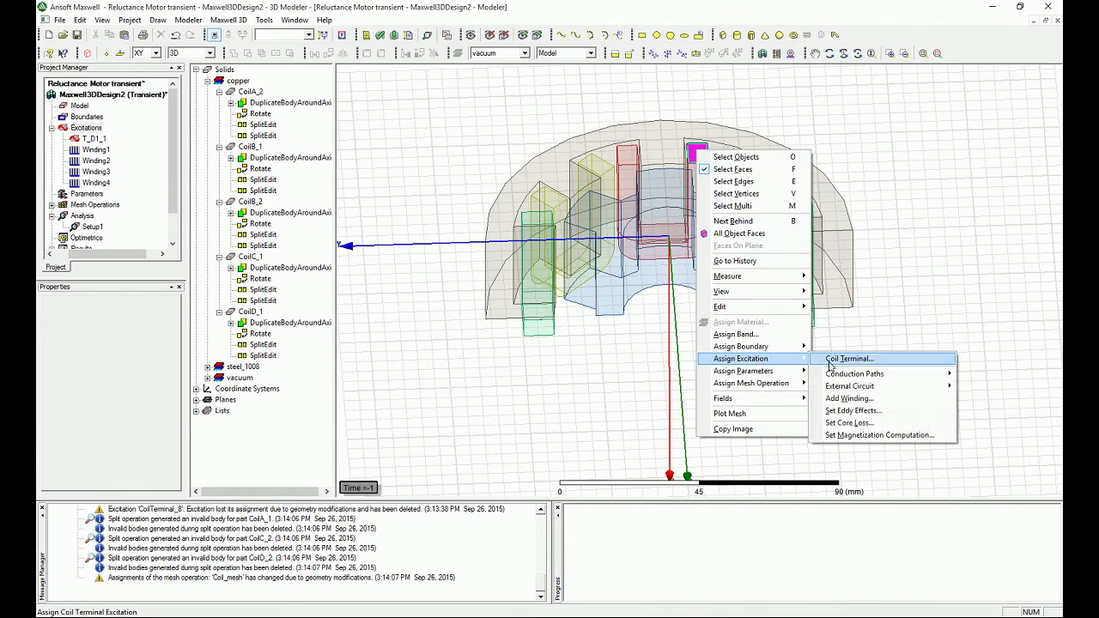
click(858, 358)
text(T_D)
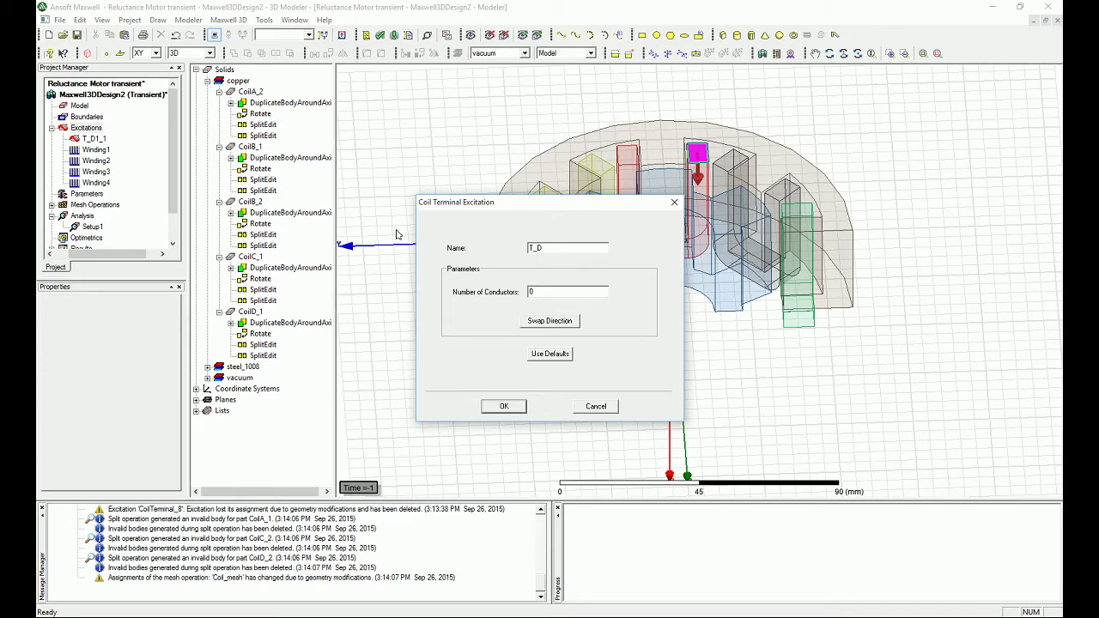
text(1_2)
key(Tab)
text(150)
click(553, 322)
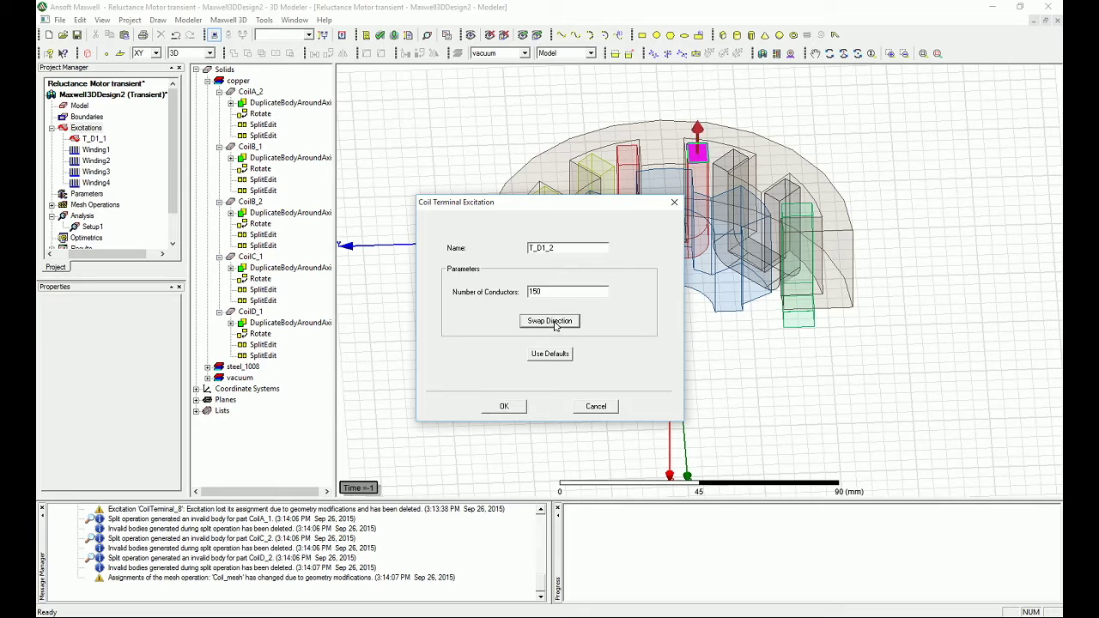
drag(573, 203, 631, 274)
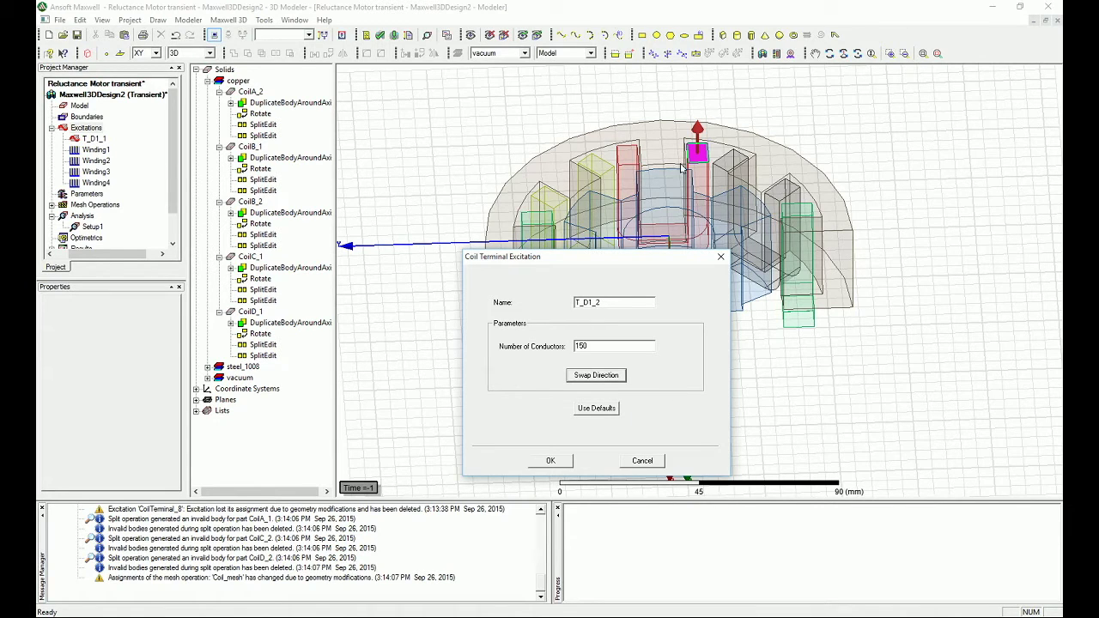
click(554, 461)
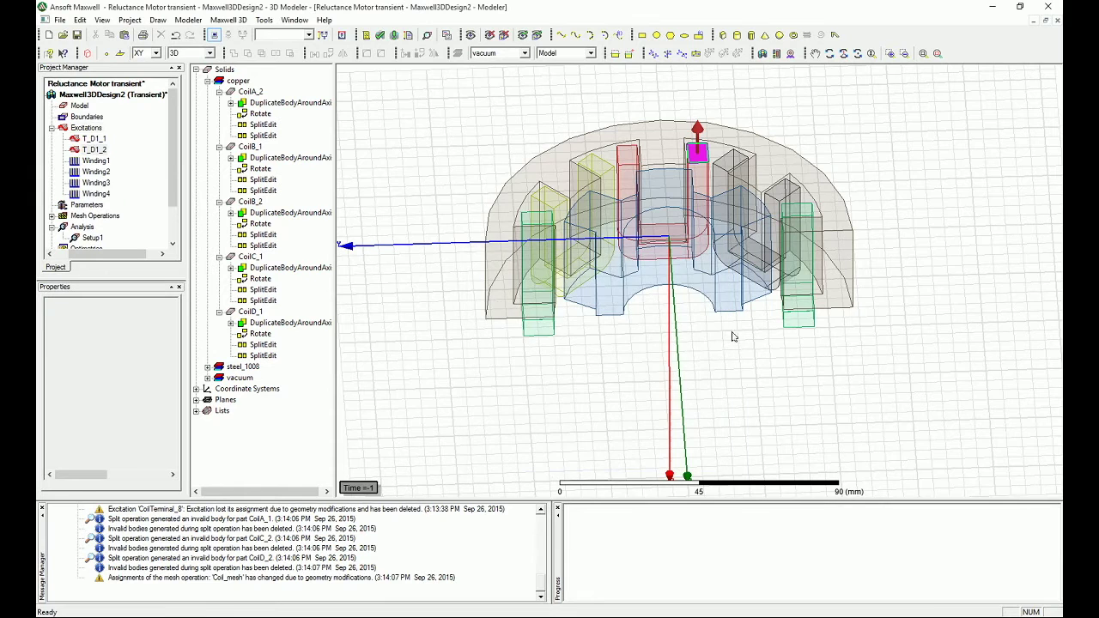
Assign coil terminal T_A2_1 with 150 conductors to the CoilA_2 end face nearest CoilD_1.
click(728, 164)
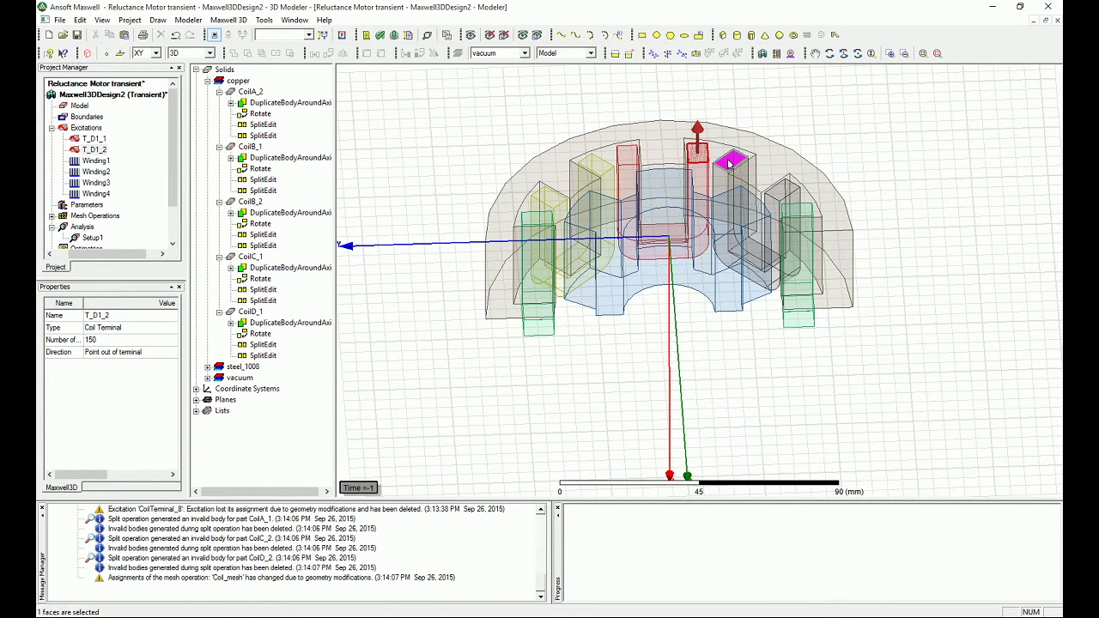
right_click(728, 163)
mouse_move(798, 368)
click(880, 370)
drag(566, 248, 416, 263)
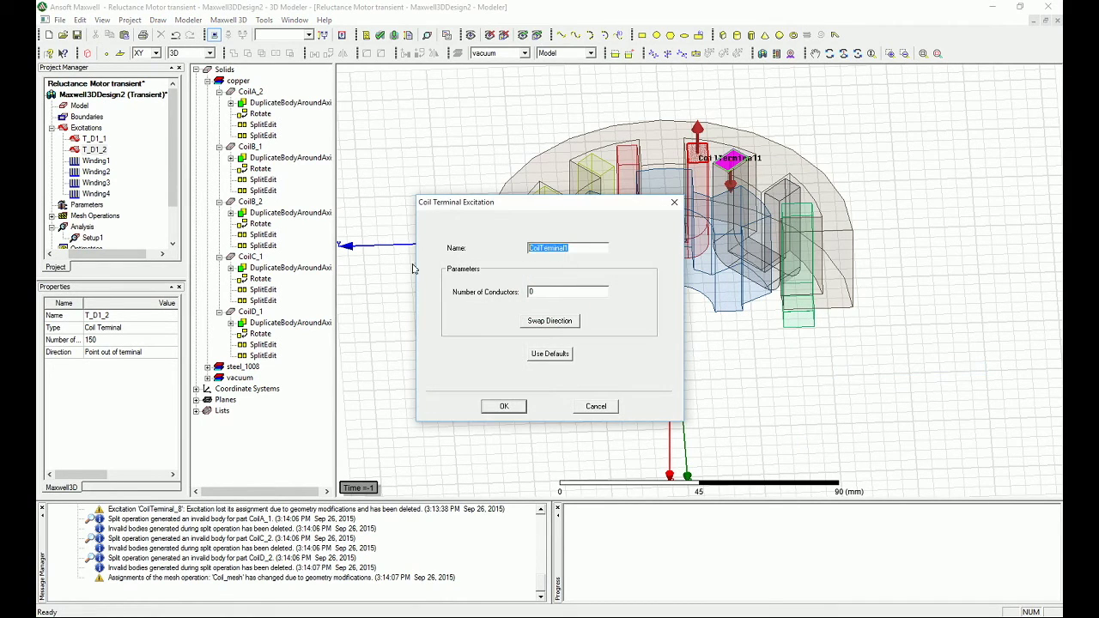
text(T_A2_1)
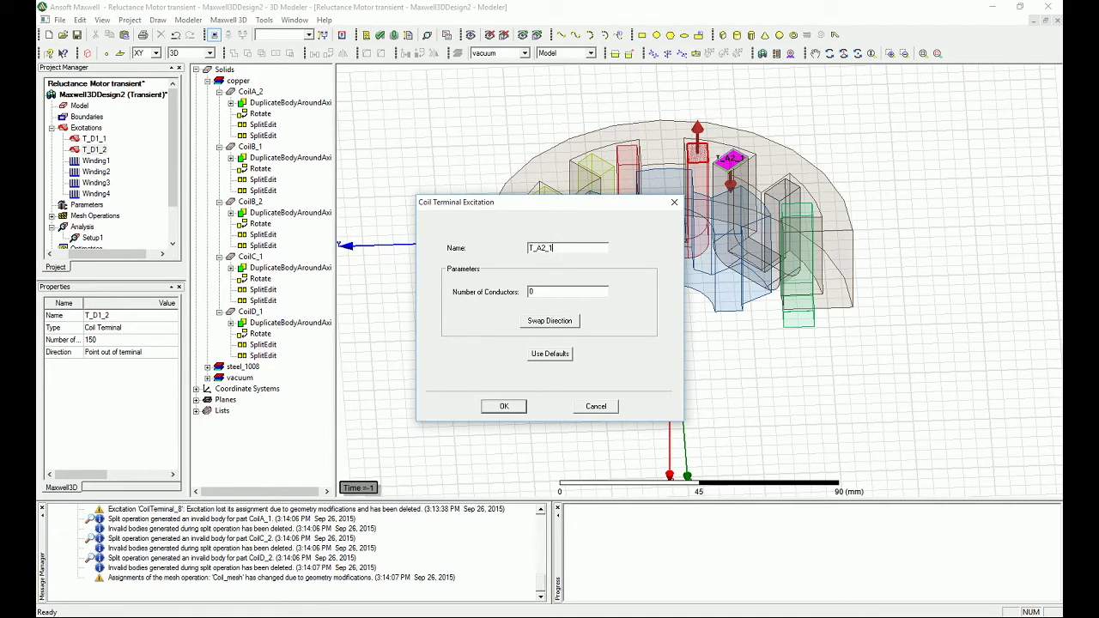
double_click(559, 292)
text(15)
click(487, 406)
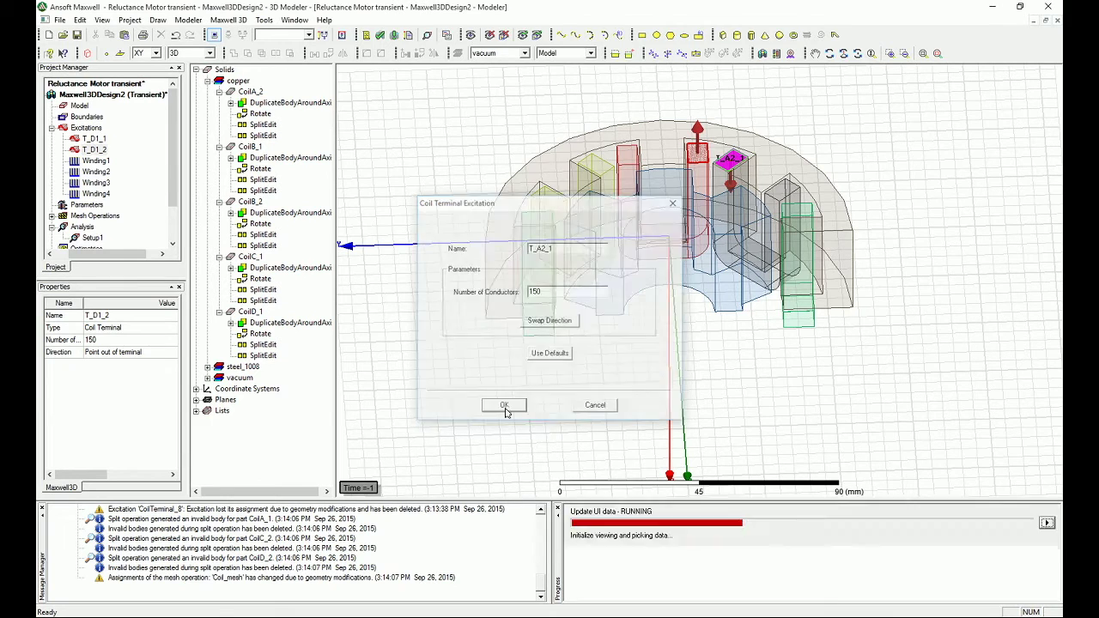
Assign coil terminal T_A2_2 with 150 conductors and swapped direction to the CoilA_2 end face nearest CoilB_2.
click(783, 196)
right_click(782, 196)
mouse_move(859, 400)
click(936, 401)
drag(568, 248, 504, 243)
text(T_)
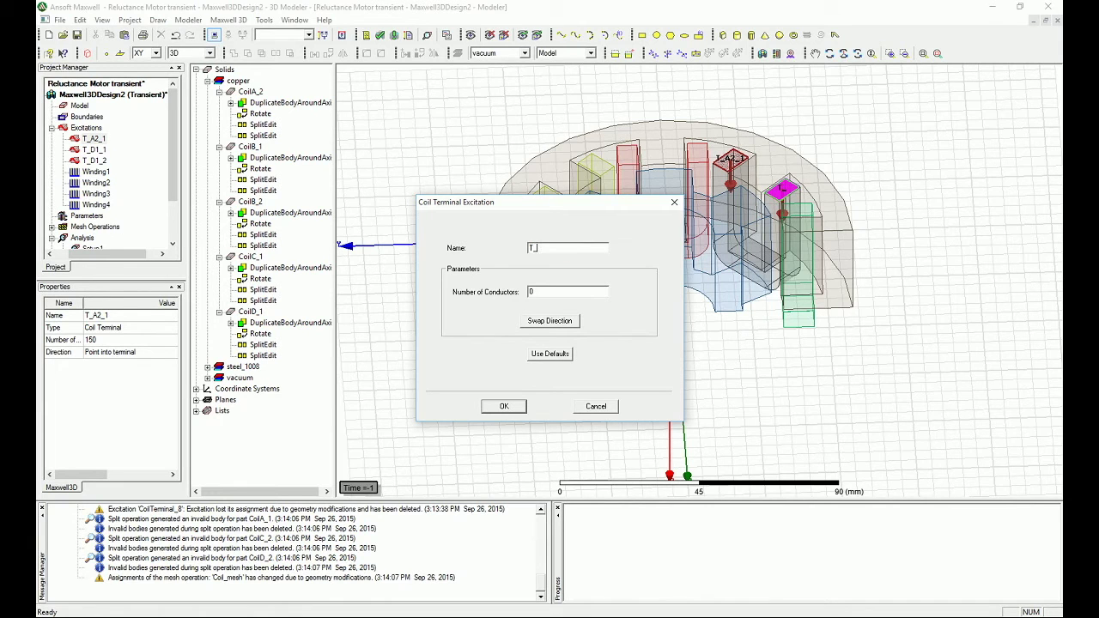
text(A2_2)
key(Tab)
text(150)
click(548, 323)
click(505, 409)
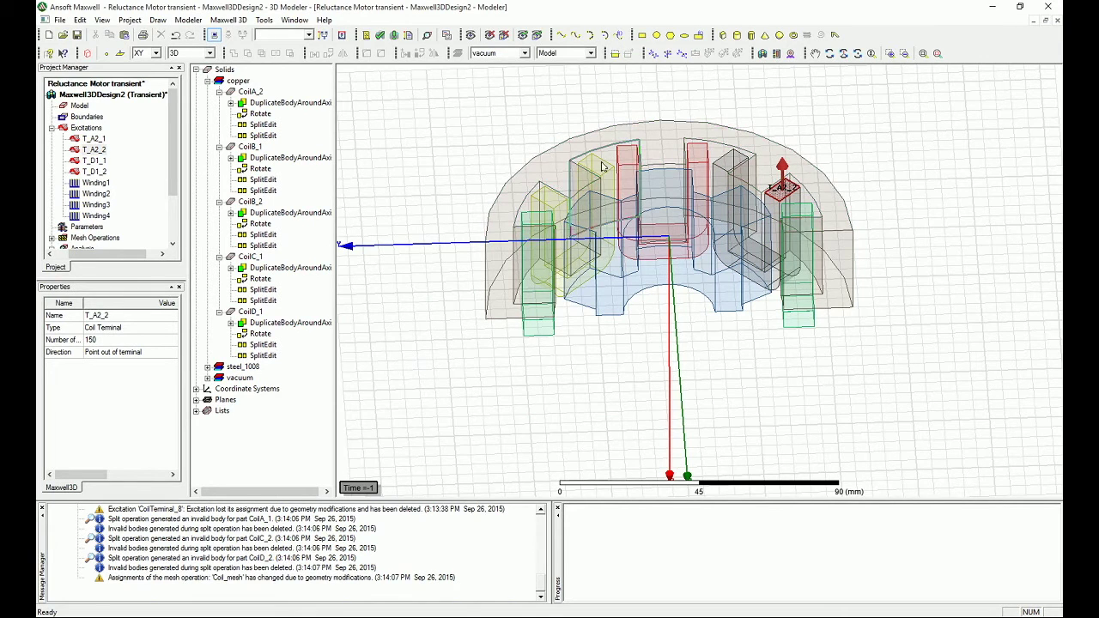
Assign coil terminal T_C1_1 with 150 conductors to the CoilC_1 end face nearest CoilB_1.
click(550, 203)
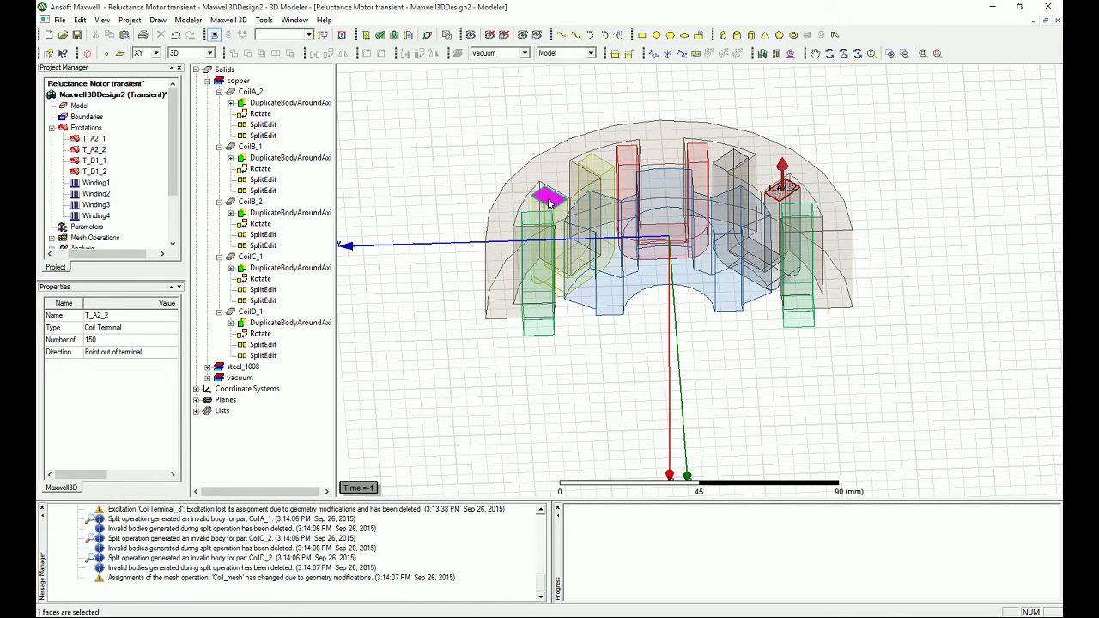
right_click(550, 202)
mouse_move(605, 407)
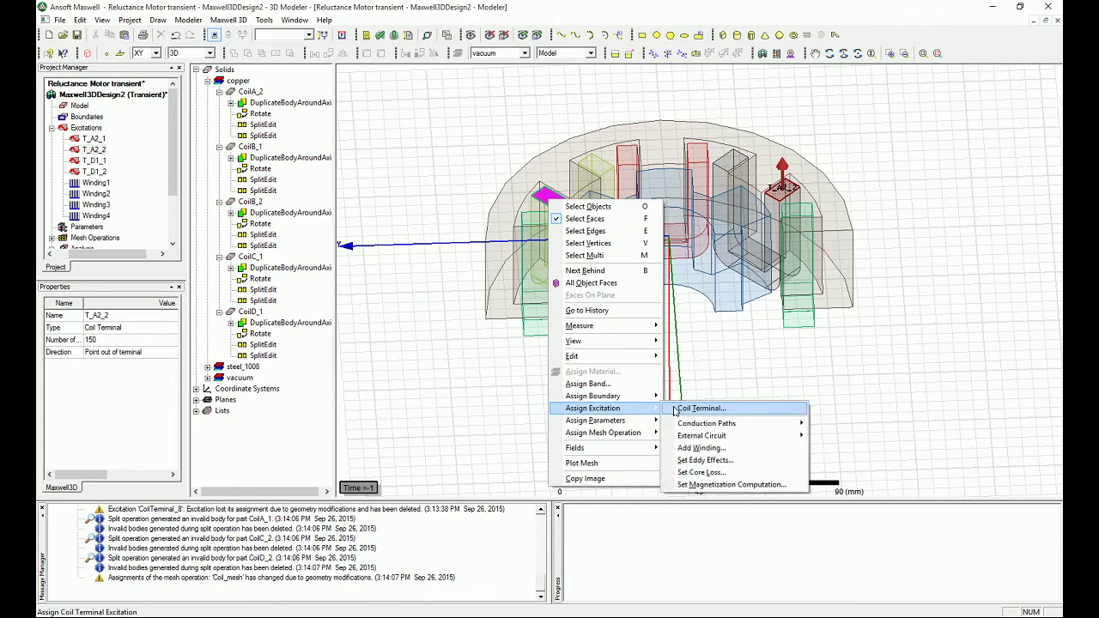
click(691, 405)
double_click(556, 248)
text(T)
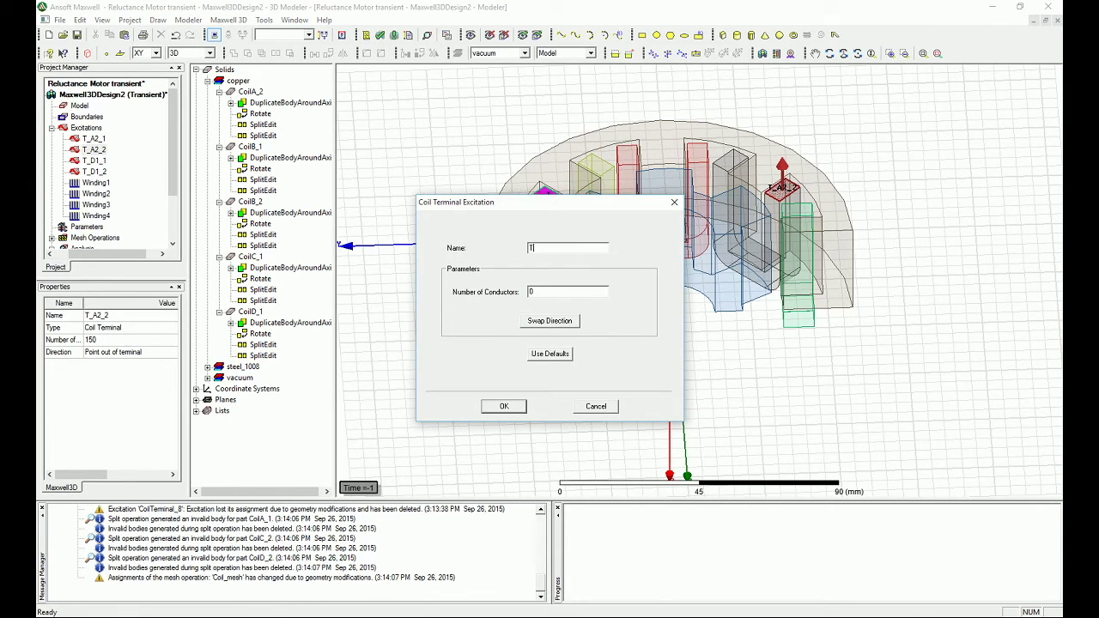
text(_C1_1)
double_click(532, 292)
text(150)
drag(527, 206, 508, 286)
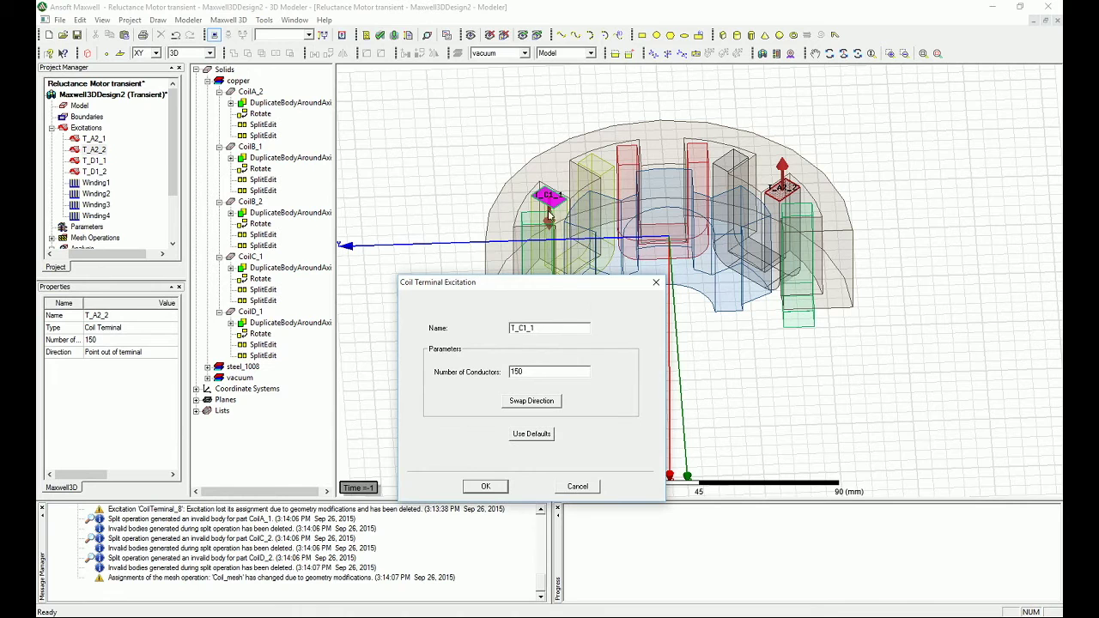
click(506, 486)
Assign coil terminal T_C1_2 with 150 conductors and swapped direction to the CoilC_1 end face nearest CoilD_1.
click(600, 165)
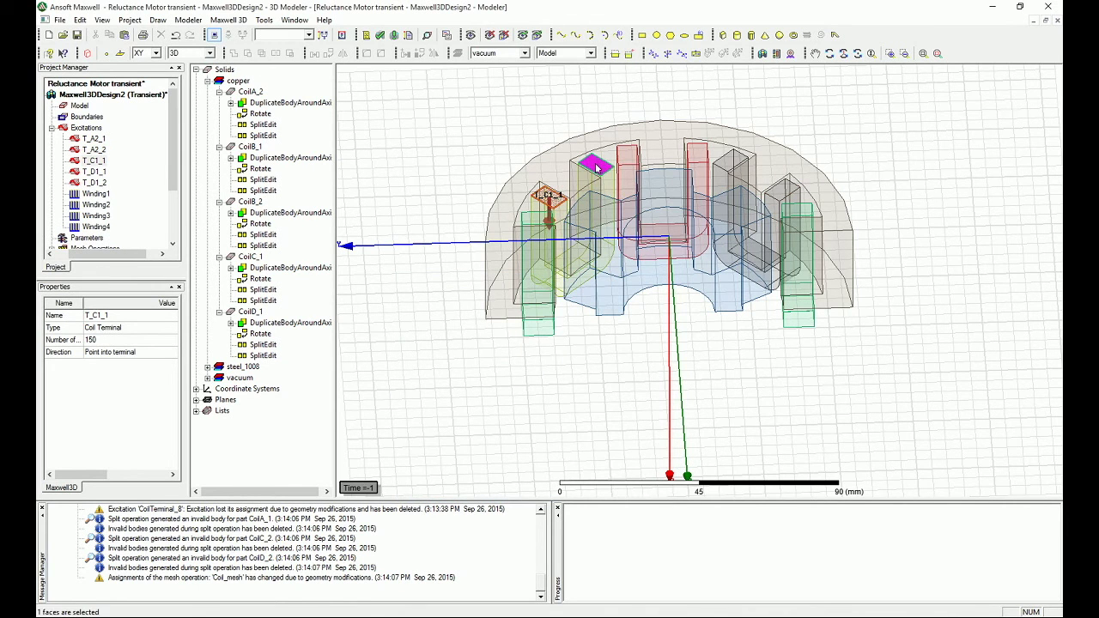
right_click(598, 166)
mouse_move(657, 374)
click(747, 371)
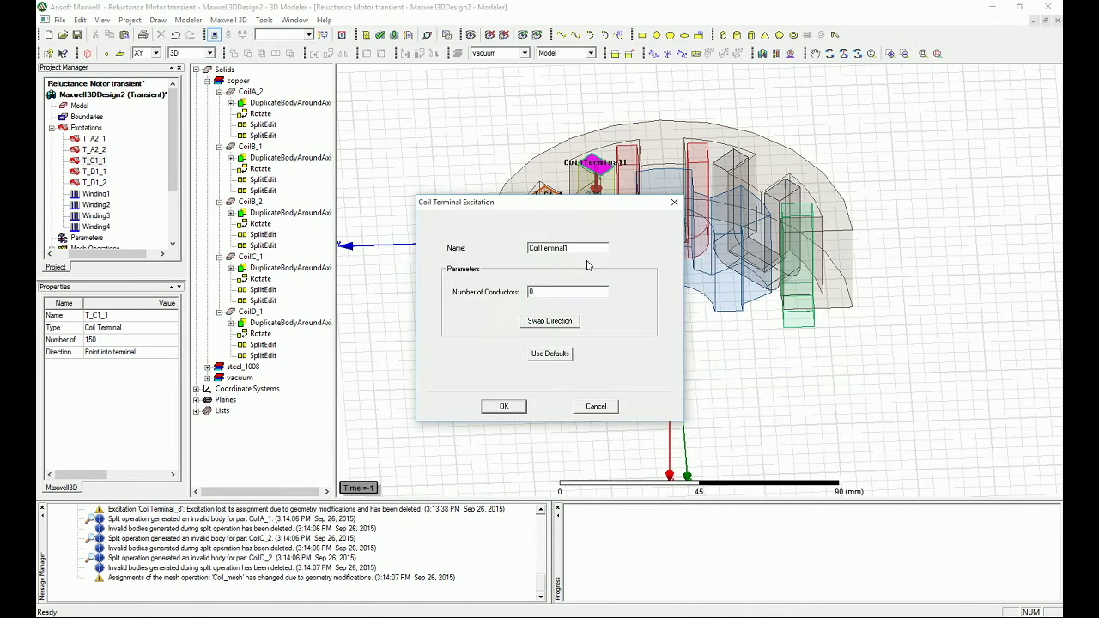
double_click(576, 248)
text(T_C1_2)
double_click(551, 292)
text(15)
click(558, 322)
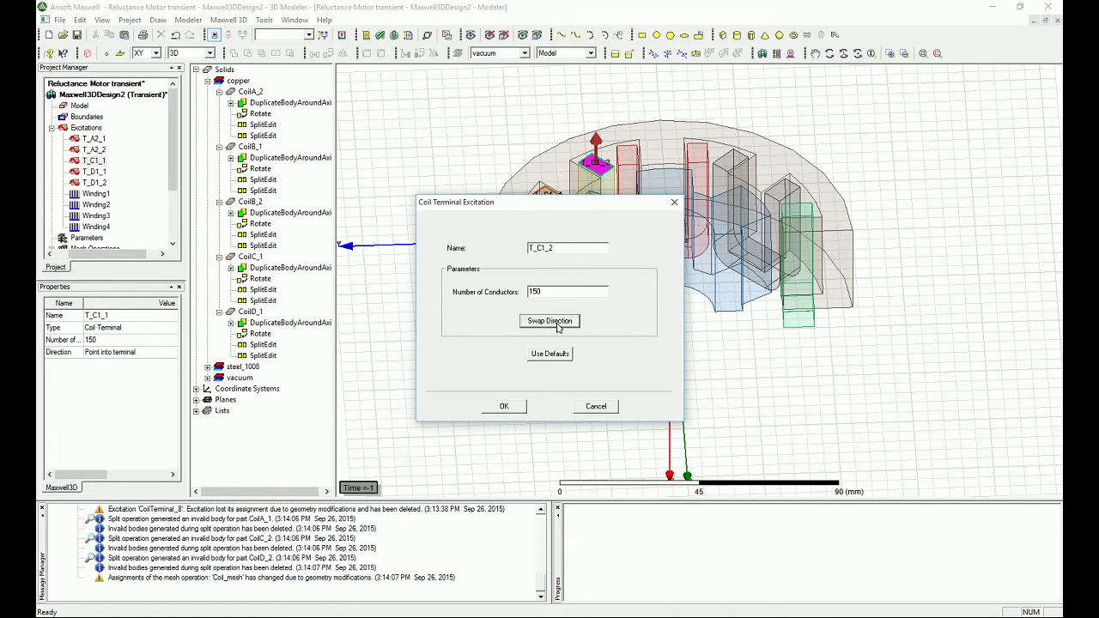
click(510, 409)
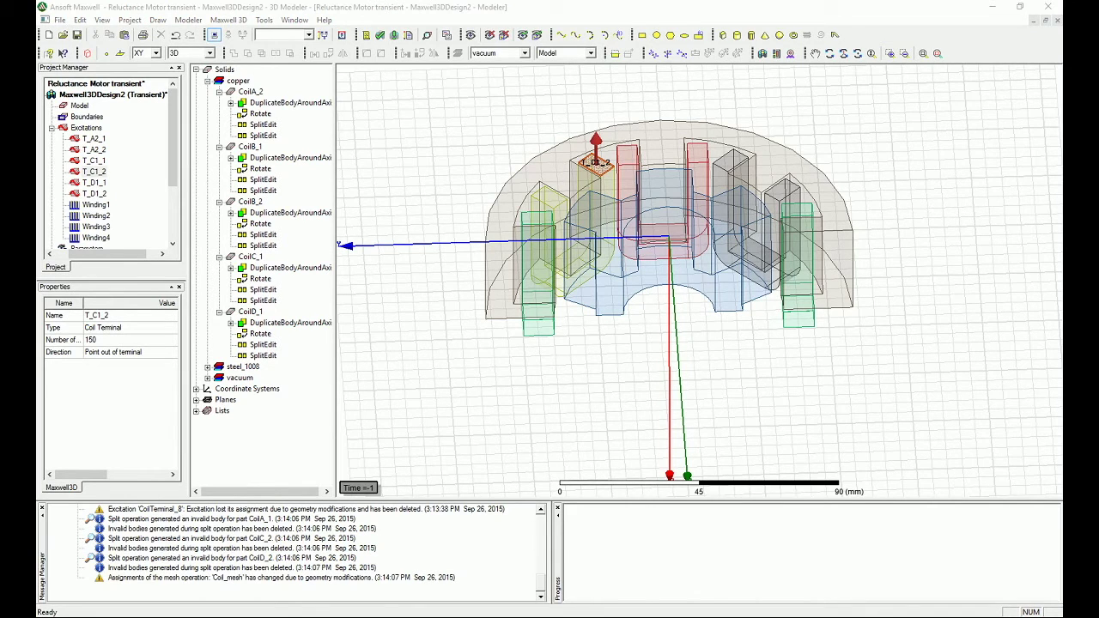
Assign coil terminal T_B1_1 with 150 conductors to the CoilB_1 end face next to CoilC_1.
click(540, 221)
right_click(540, 221)
click(541, 225)
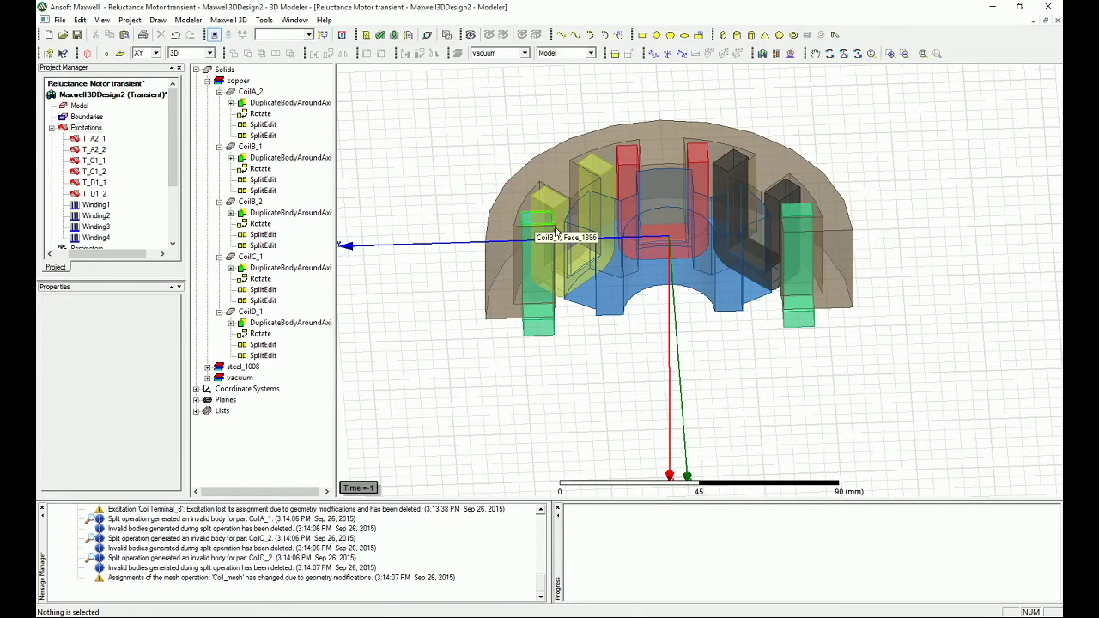
click(534, 223)
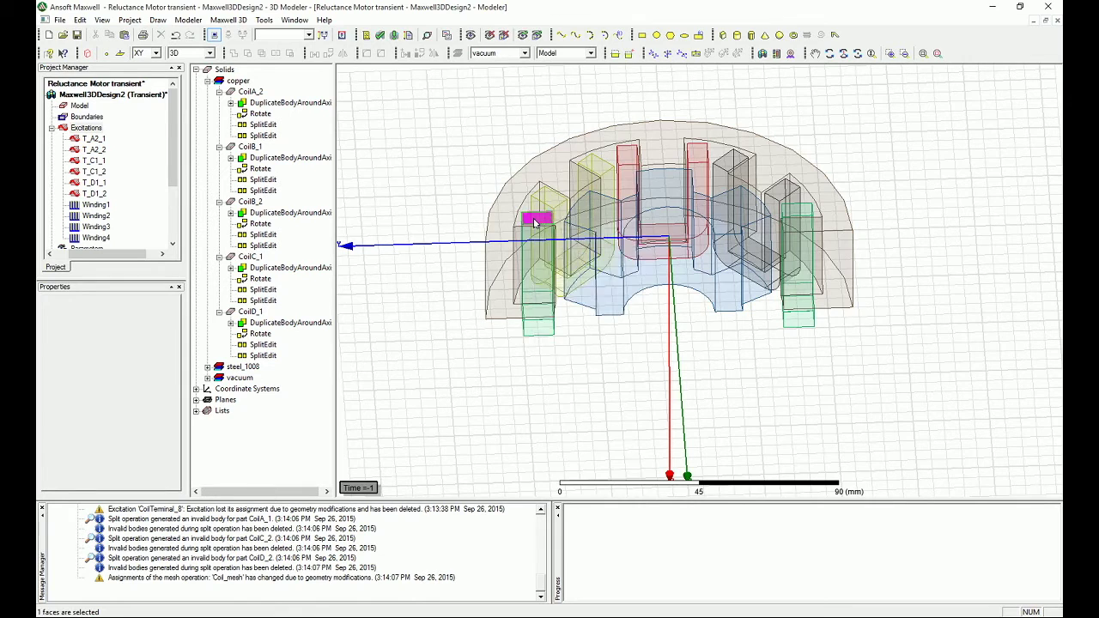
right_click(534, 222)
mouse_move(606, 436)
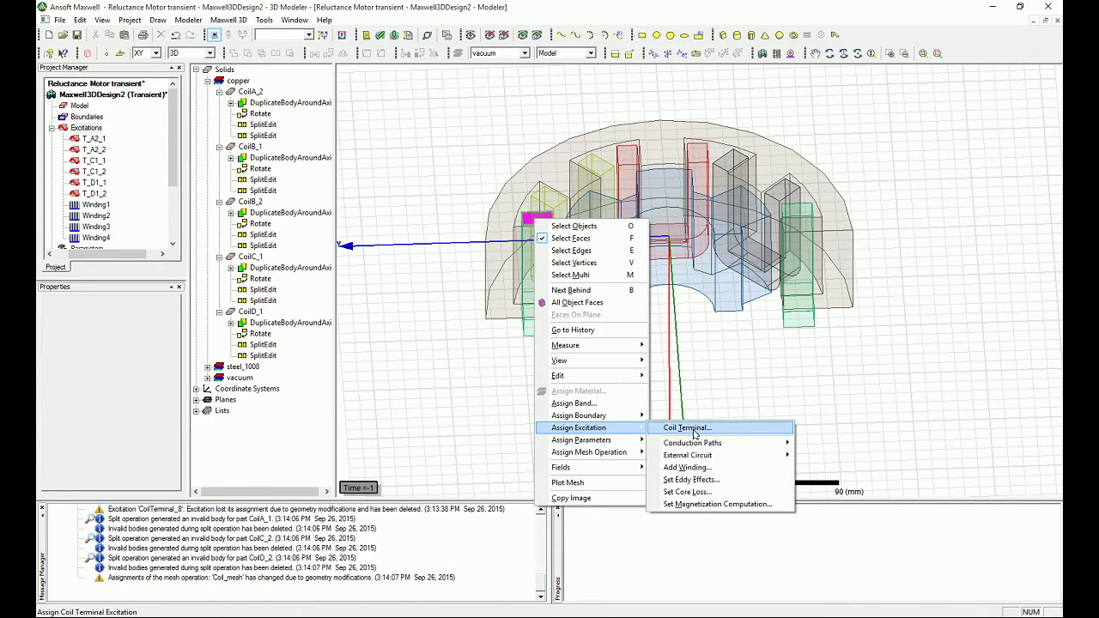
click(678, 427)
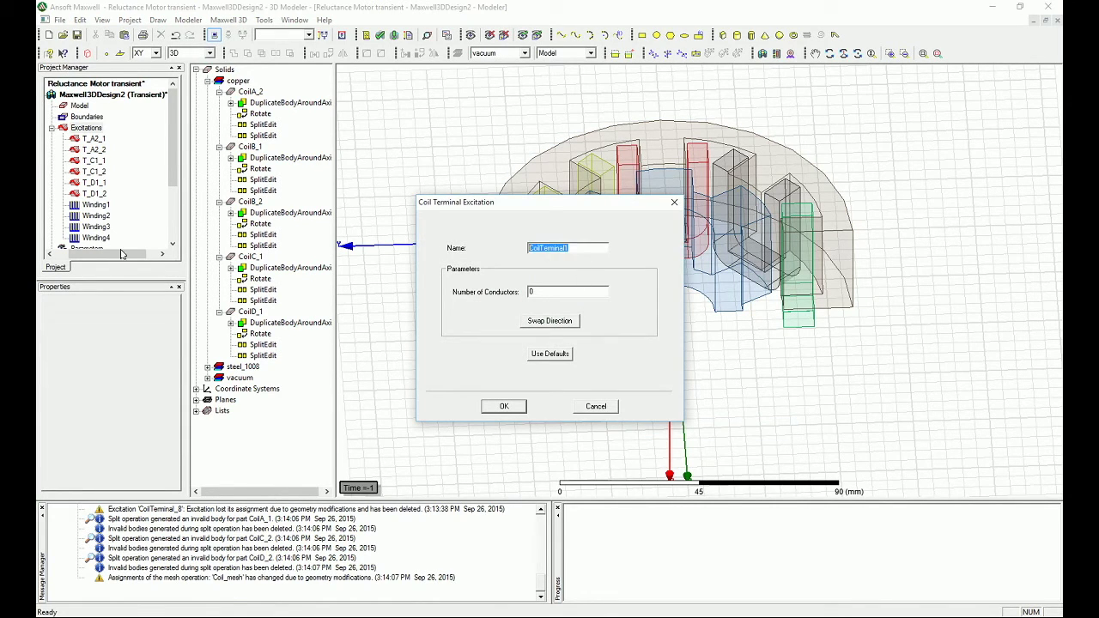
text(T_B1_1)
key(Tab)
text(15)
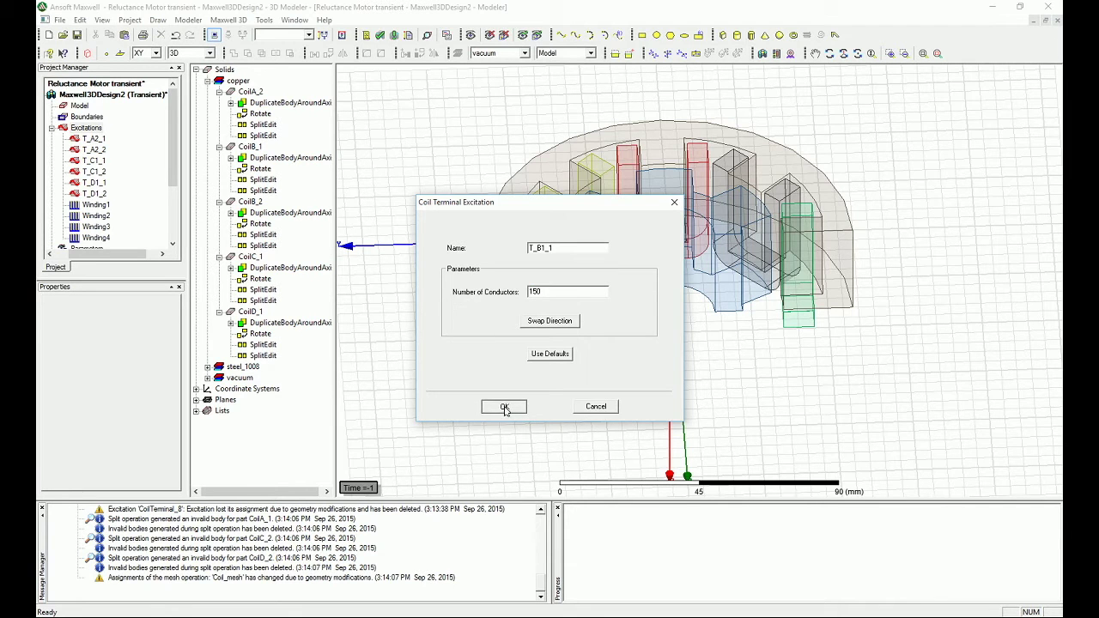
drag(449, 206, 437, 293)
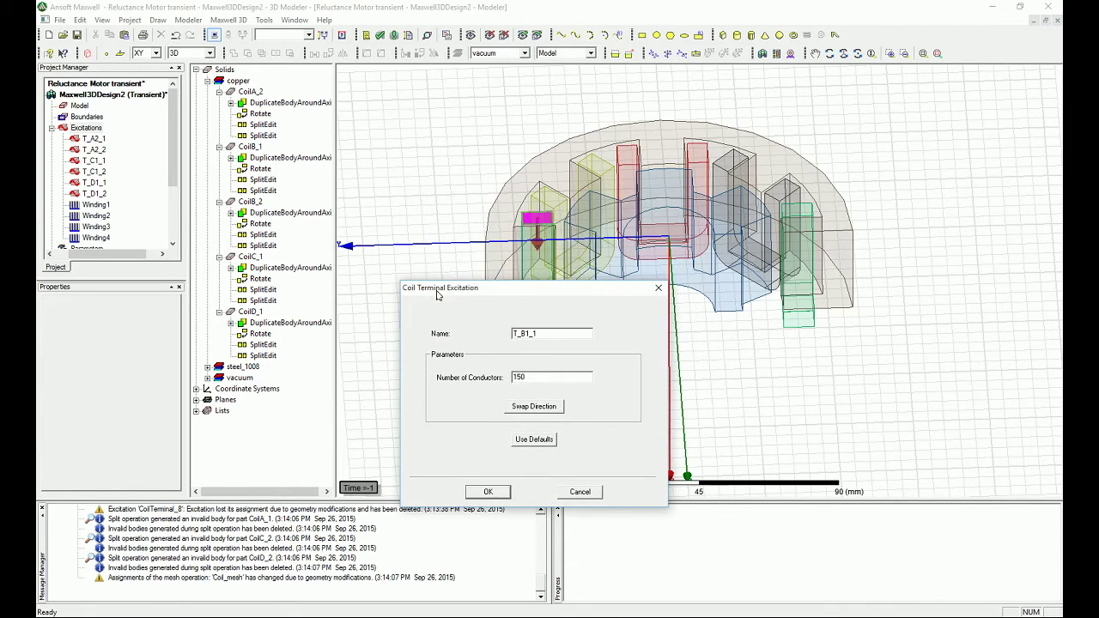
click(489, 491)
Assign coil terminal T_B1_2 with 150 conductors, pointing out of the terminal, to the other end face of CoilB_1.
click(543, 334)
right_click(545, 331)
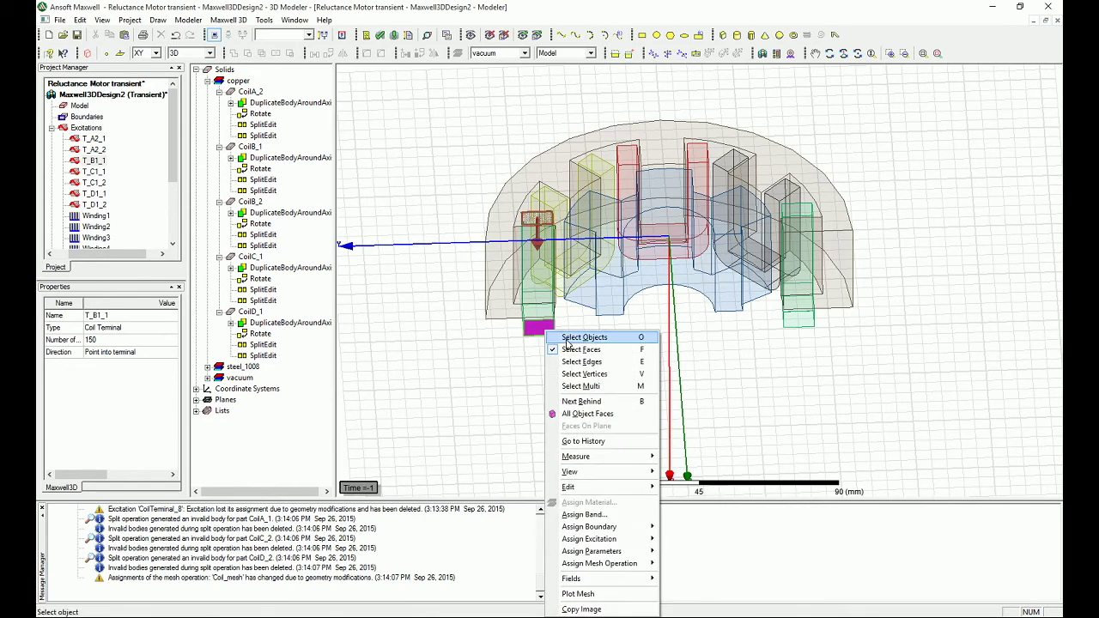
mouse_move(659, 545)
click(693, 538)
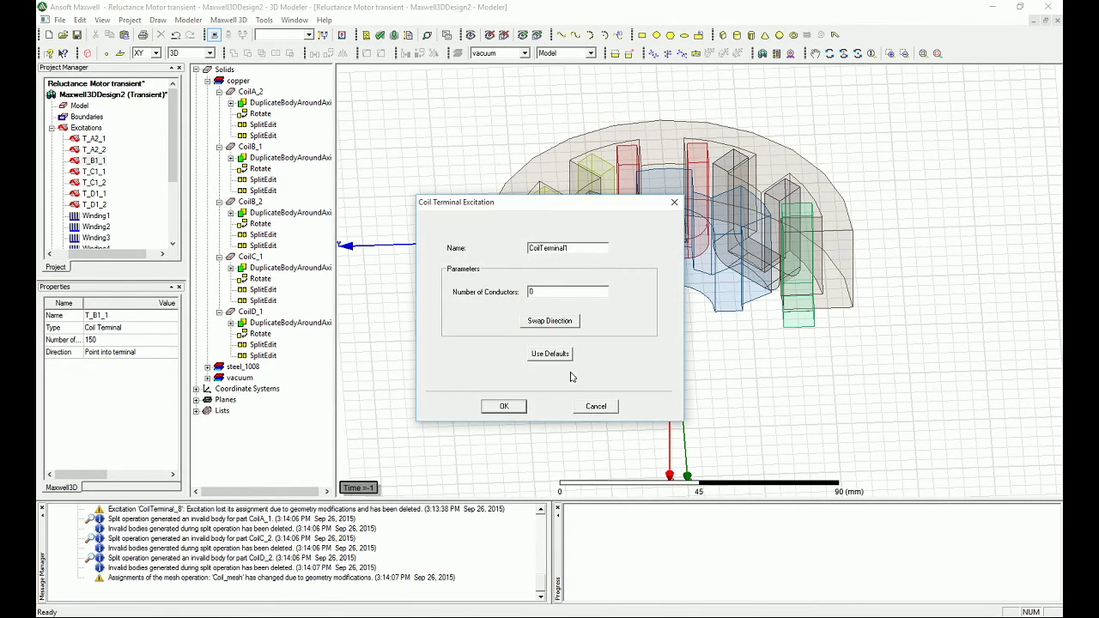
text(T_B1_2)
double_click(530, 295)
text(155)
key(BackSpace)
text(0)
drag(560, 203, 330, 184)
click(273, 387)
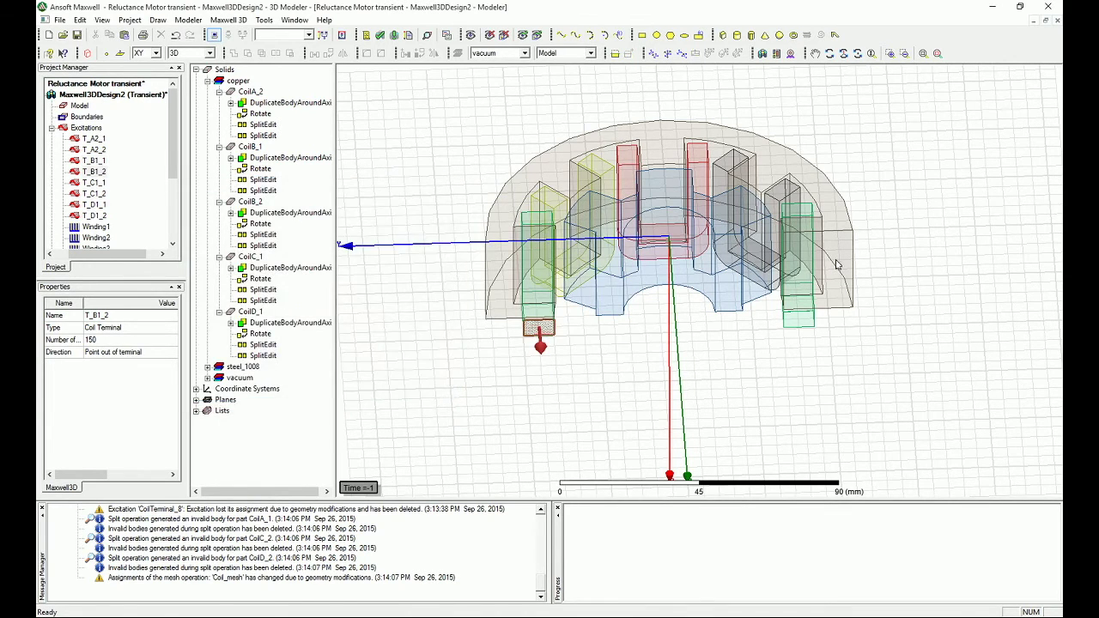
Assign coil terminal T_B2_1 with 150 conductors to the CoilB_2 end face next to CoilA_2.
right_click(798, 211)
key(f)
click(793, 214)
right_click(794, 214)
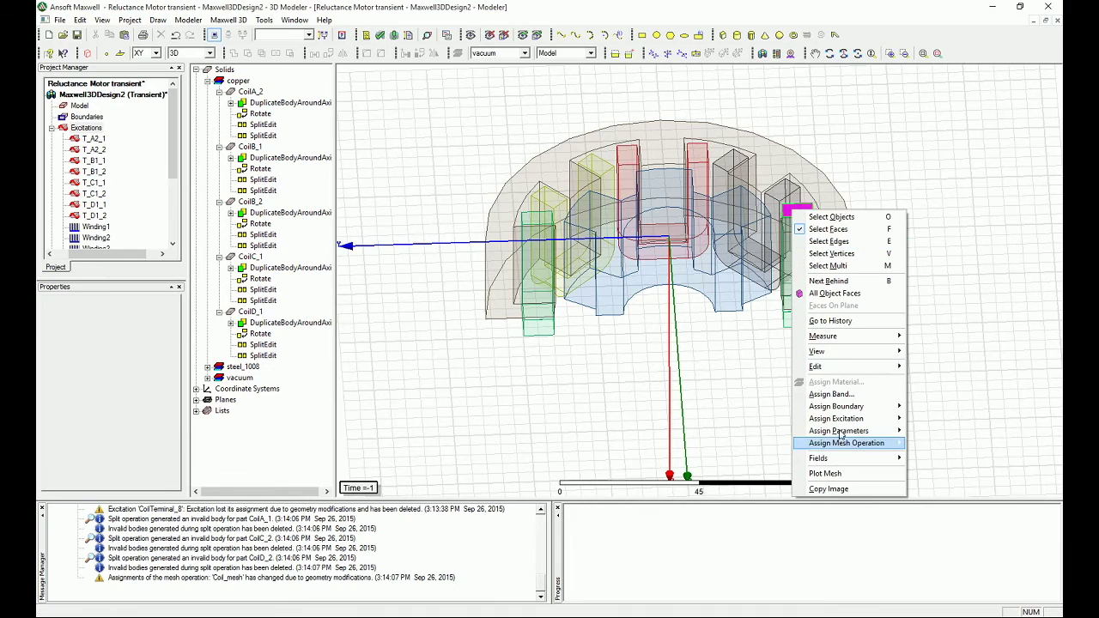
mouse_move(838, 409)
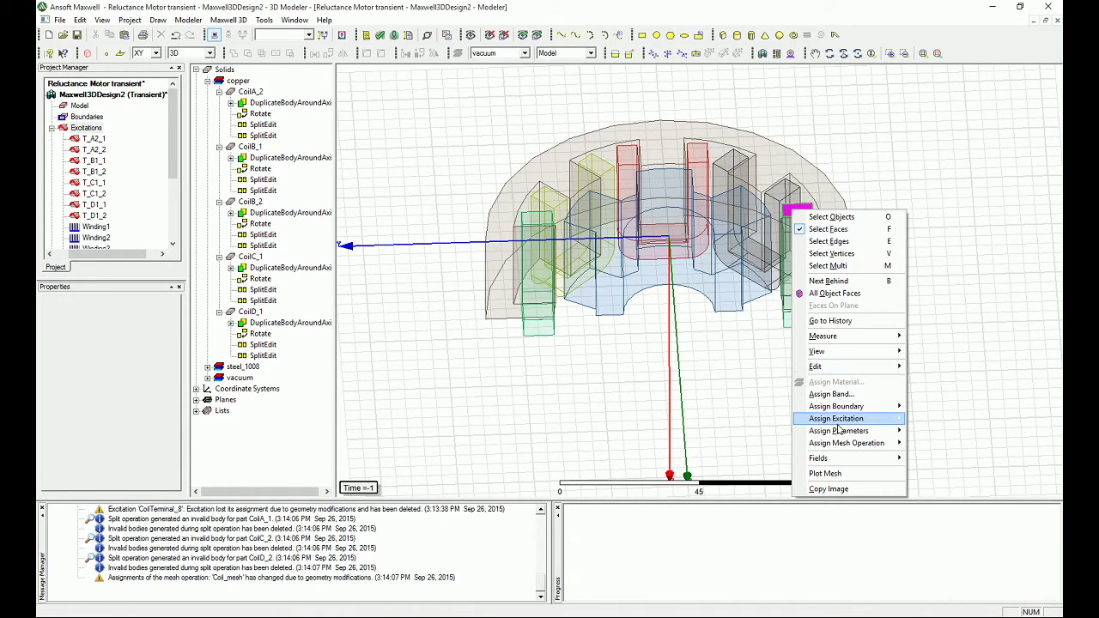
mouse_move(951, 450)
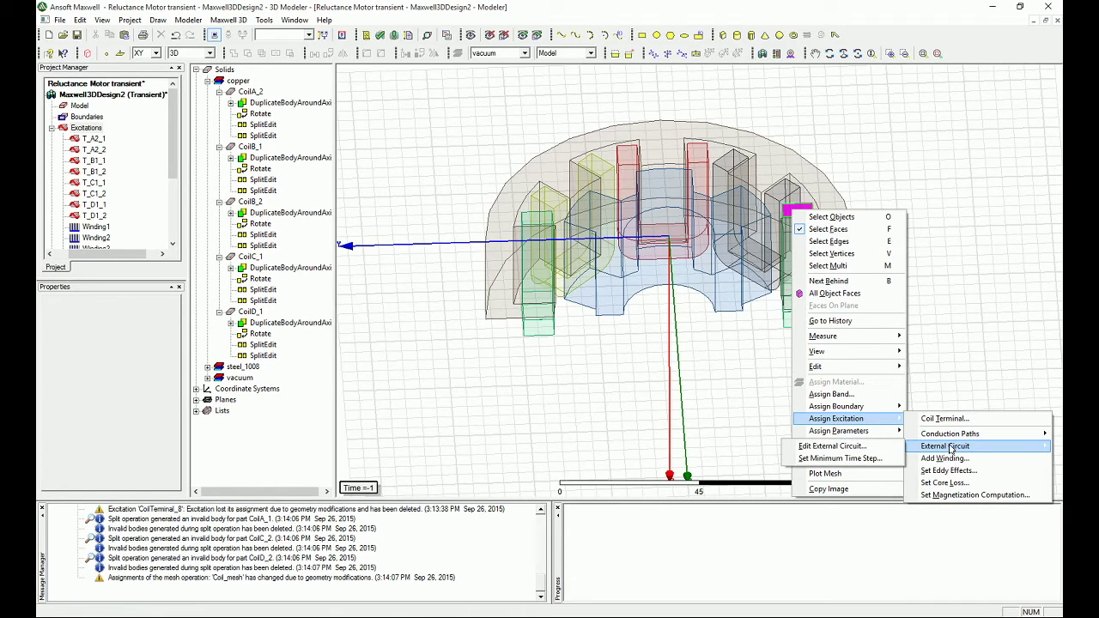
click(942, 419)
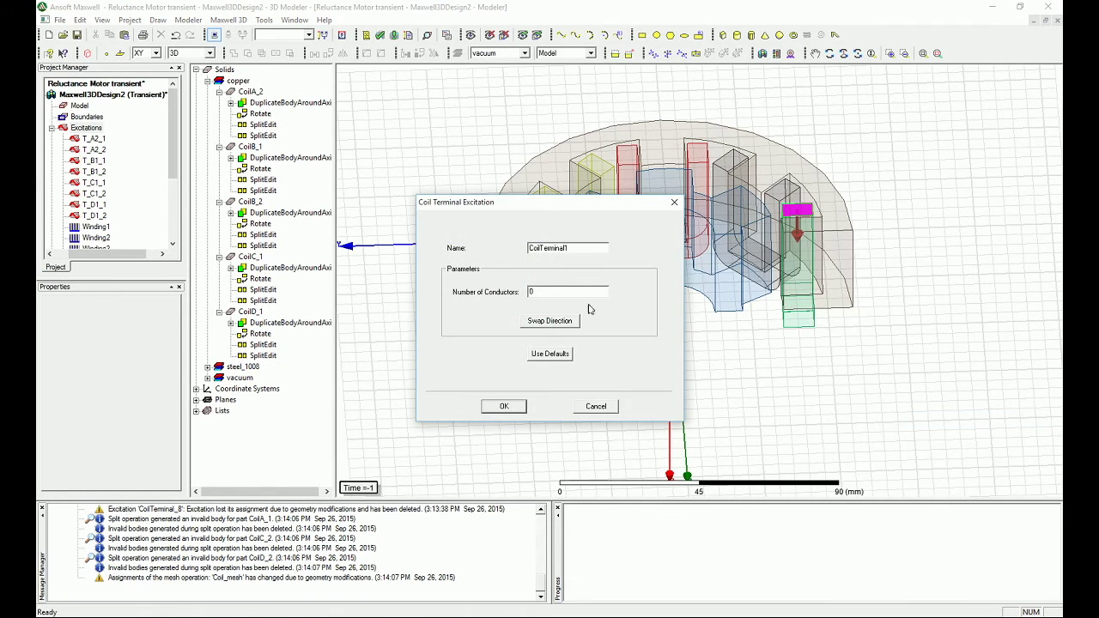
text(T_B)
text(2)
text(_)
text(150)
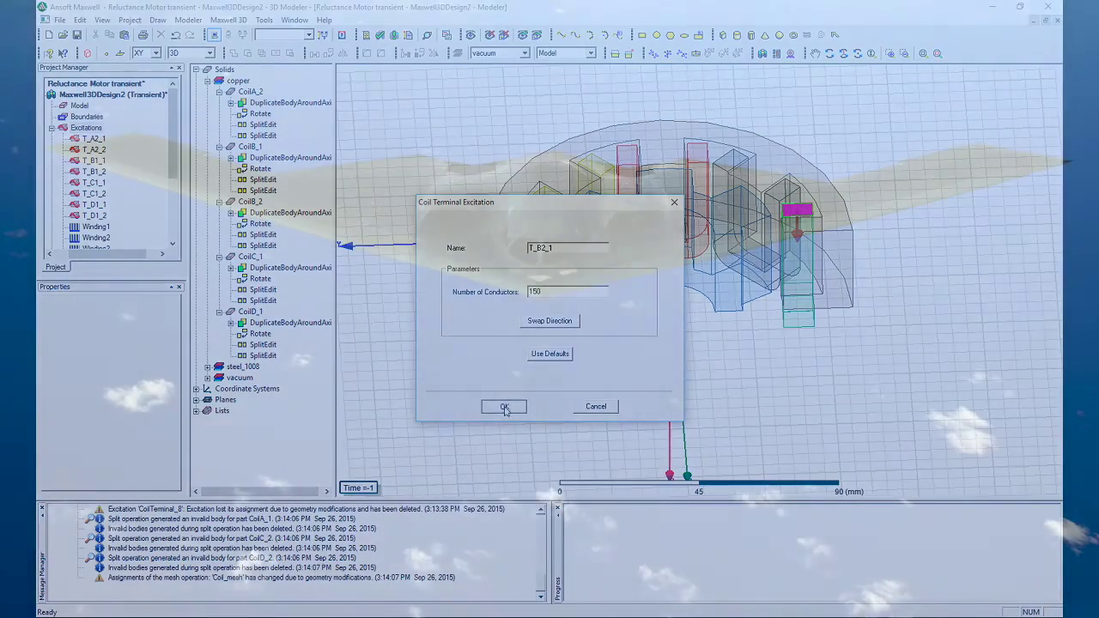
click(504, 406)
Assign coil terminal T_B2_2 with 150 conductors and swapped direction to the outer end face of CoilB_2.
right_click(800, 321)
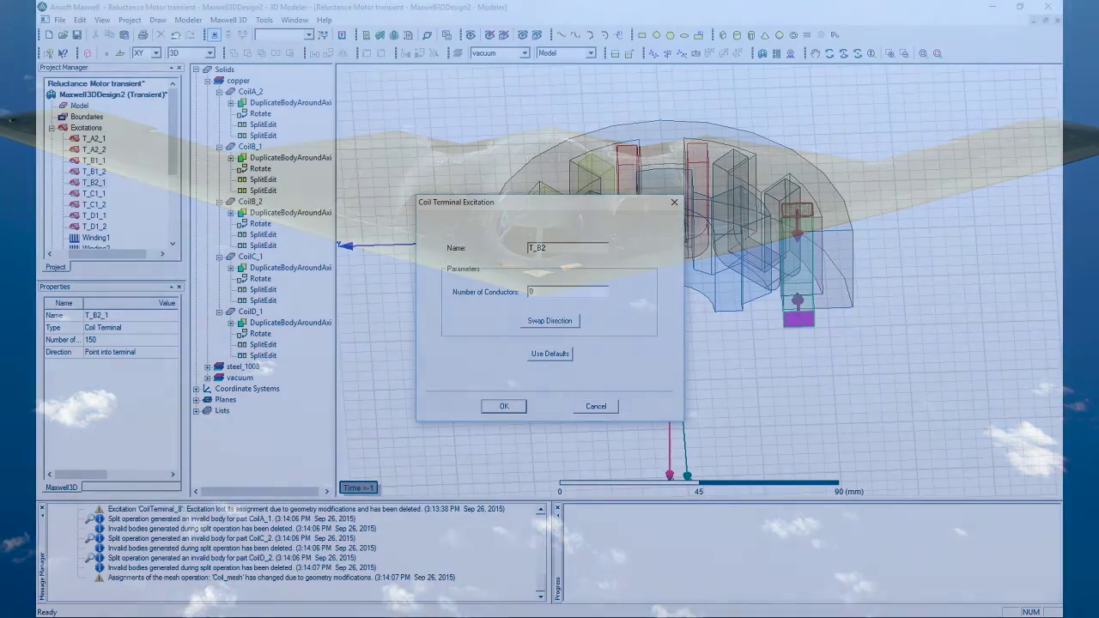
text(2_2)
key(Tab)
text(150)
click(534, 325)
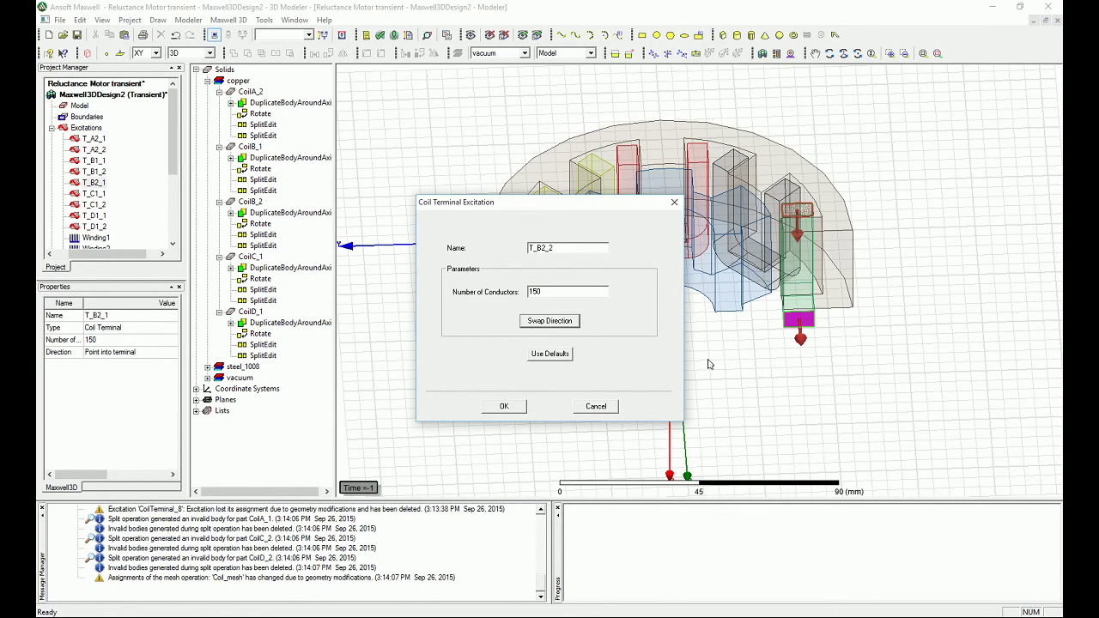
click(514, 408)
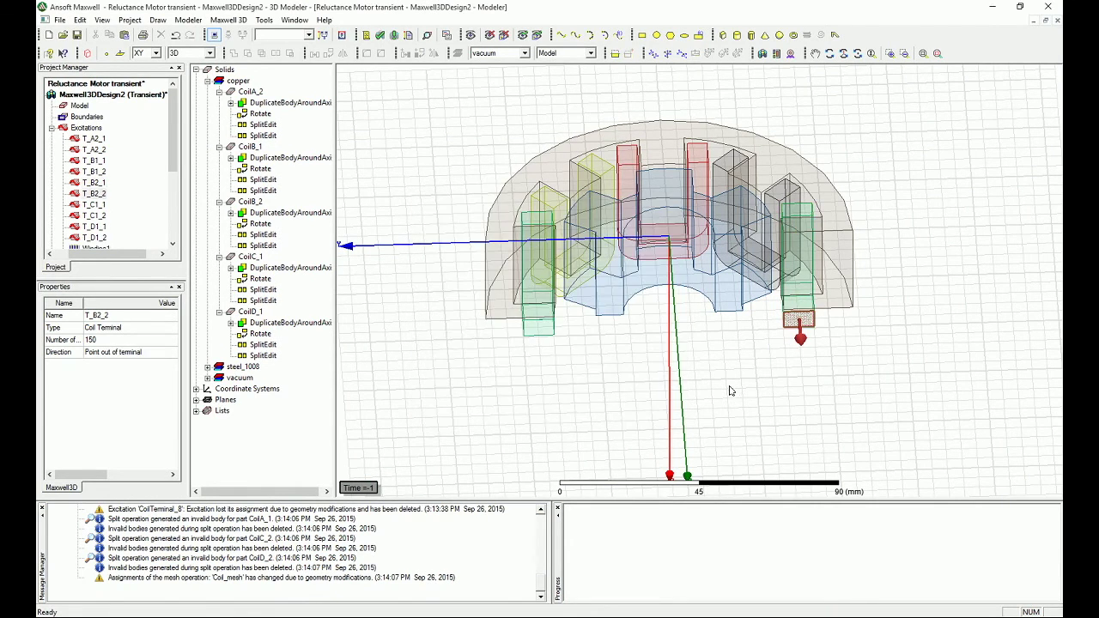
Verify the conduction paths of the coil terminal excitations and dismiss the report.
click(604, 446)
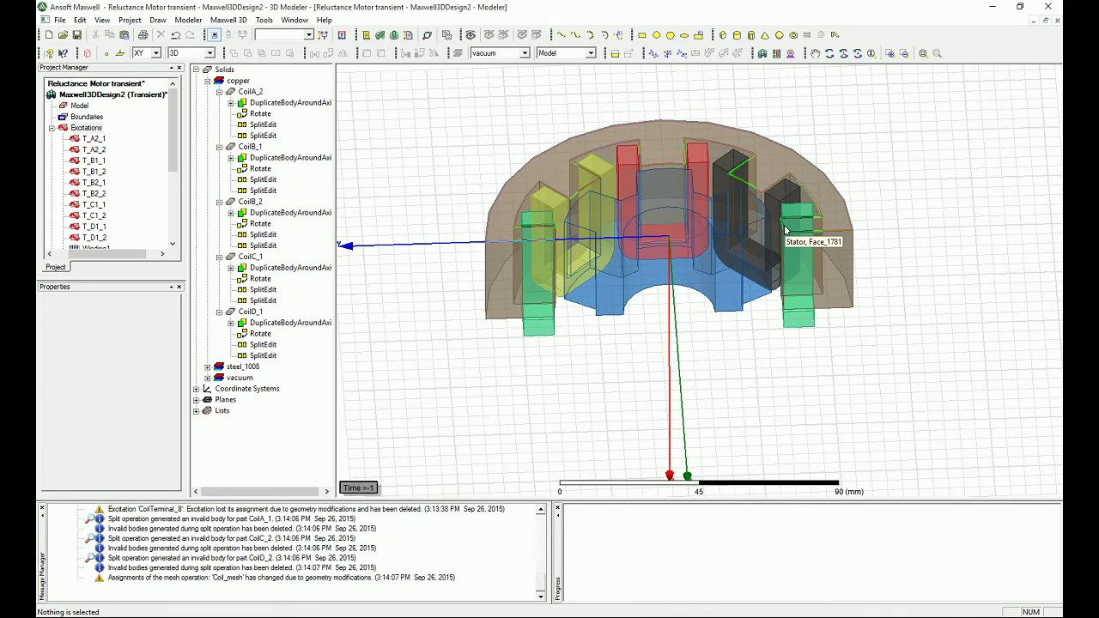
click(797, 320)
right_click(798, 321)
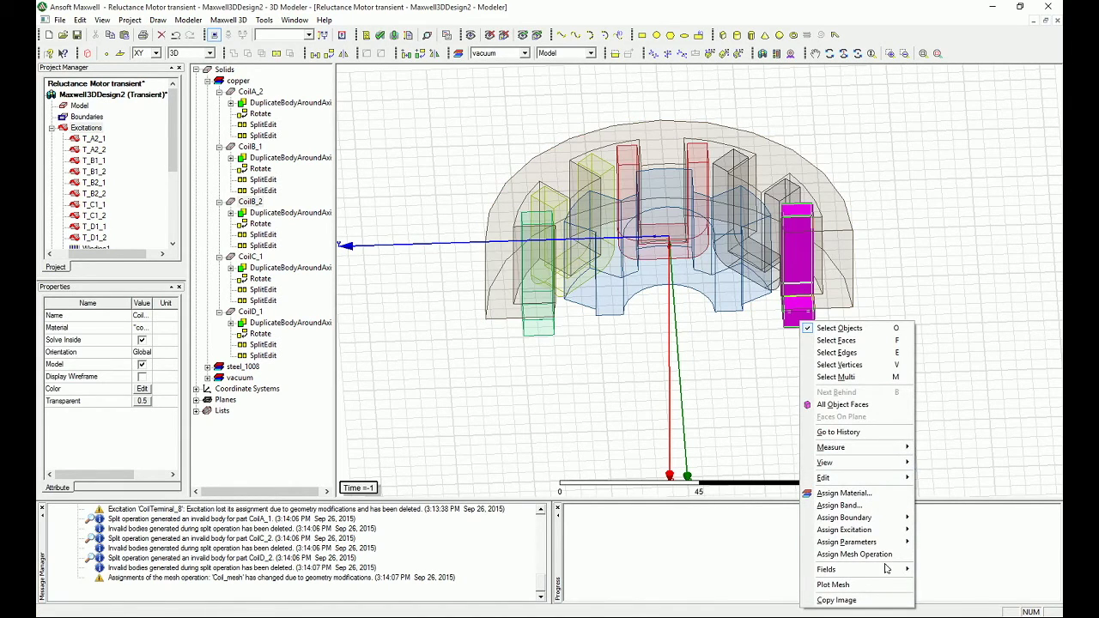
mouse_move(892, 530)
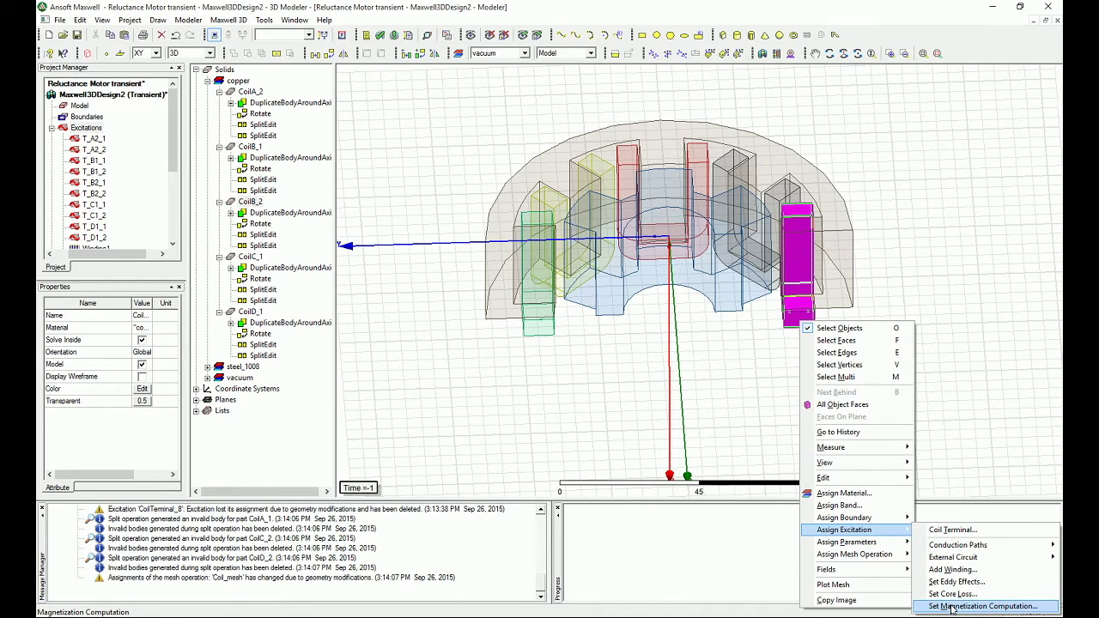
mouse_move(957, 545)
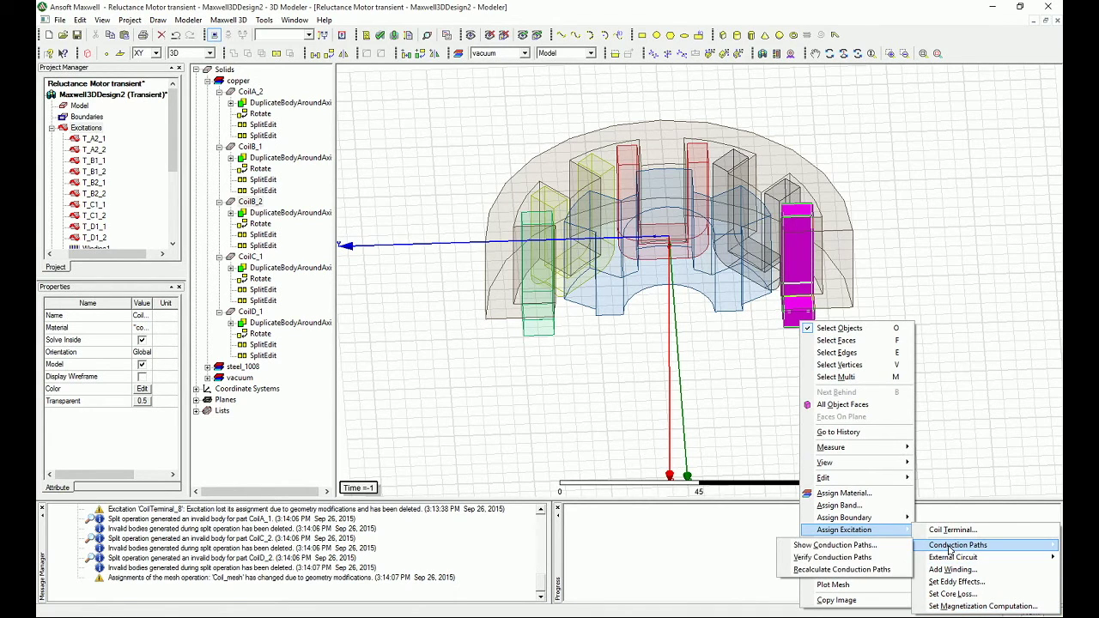
click(831, 559)
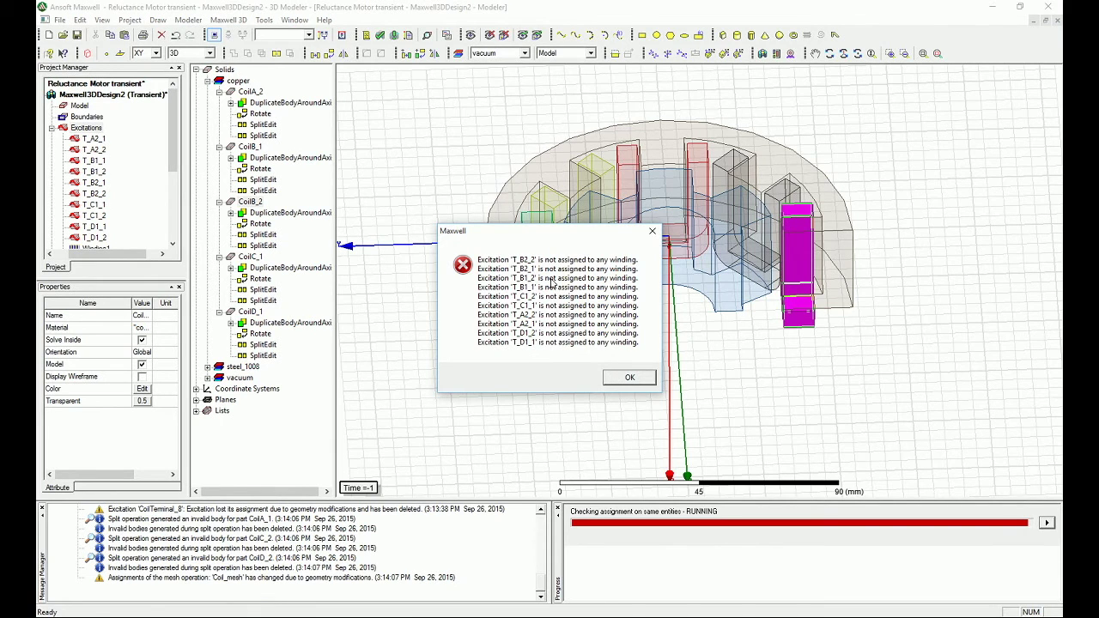
click(628, 378)
Clear the logged messages and deselect CoilB_2.
right_click(466, 540)
click(515, 548)
click(472, 134)
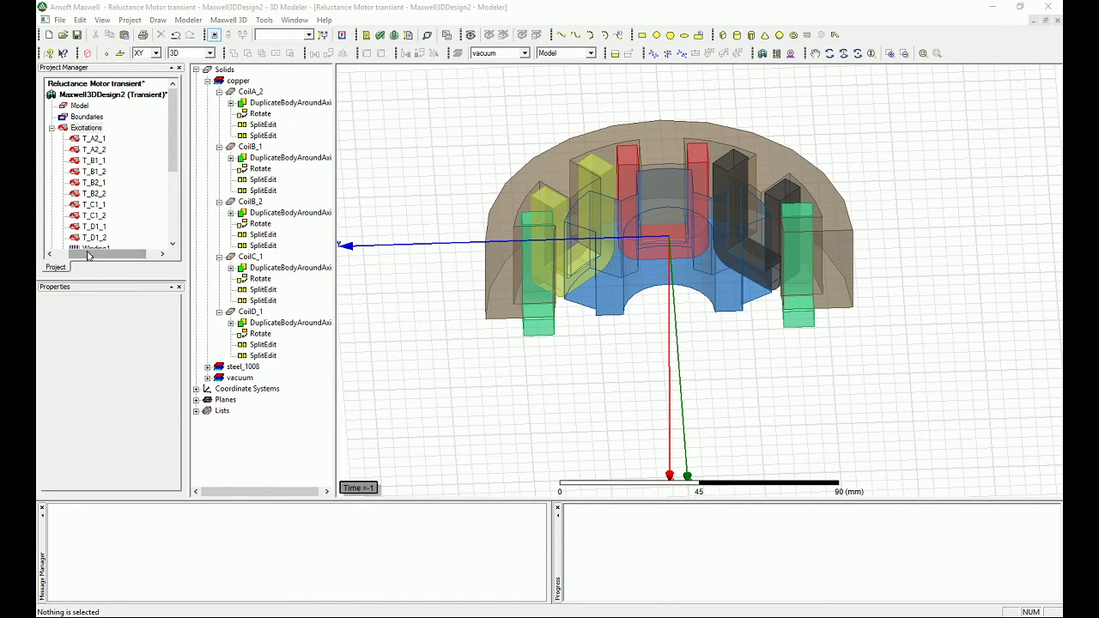
drag(108, 253, 81, 254)
right_click(99, 128)
mouse_move(165, 139)
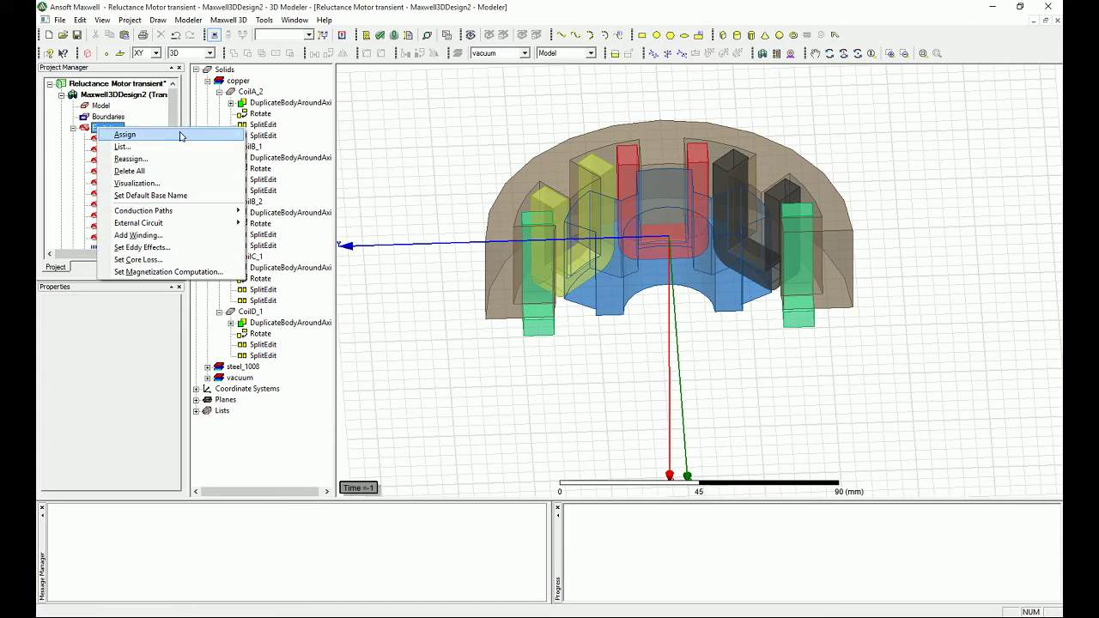
click(190, 235)
text(Windi)
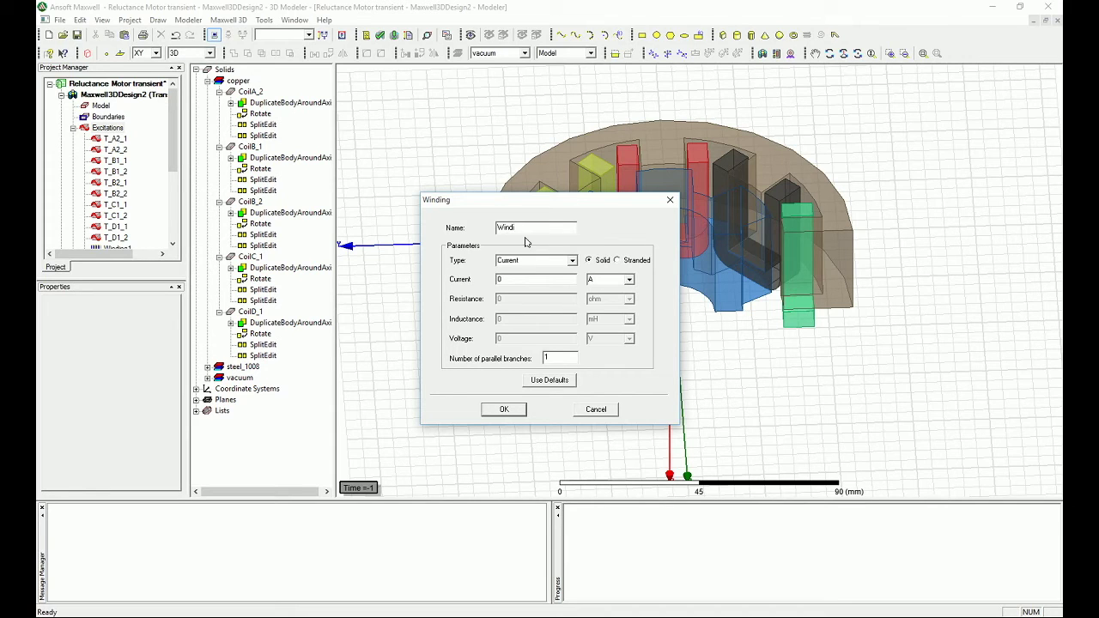
text(ng1)
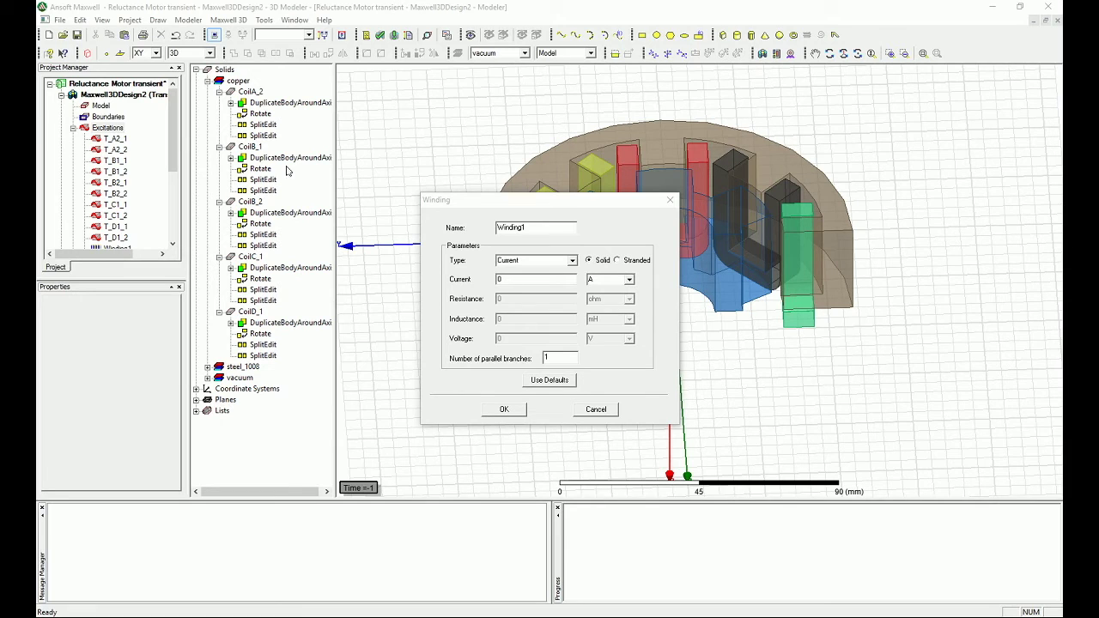
click(596, 409)
Add coil terminals T_A2_1 and T_A2_2 to the existing Winding1.
scroll(122, 146, down, 3)
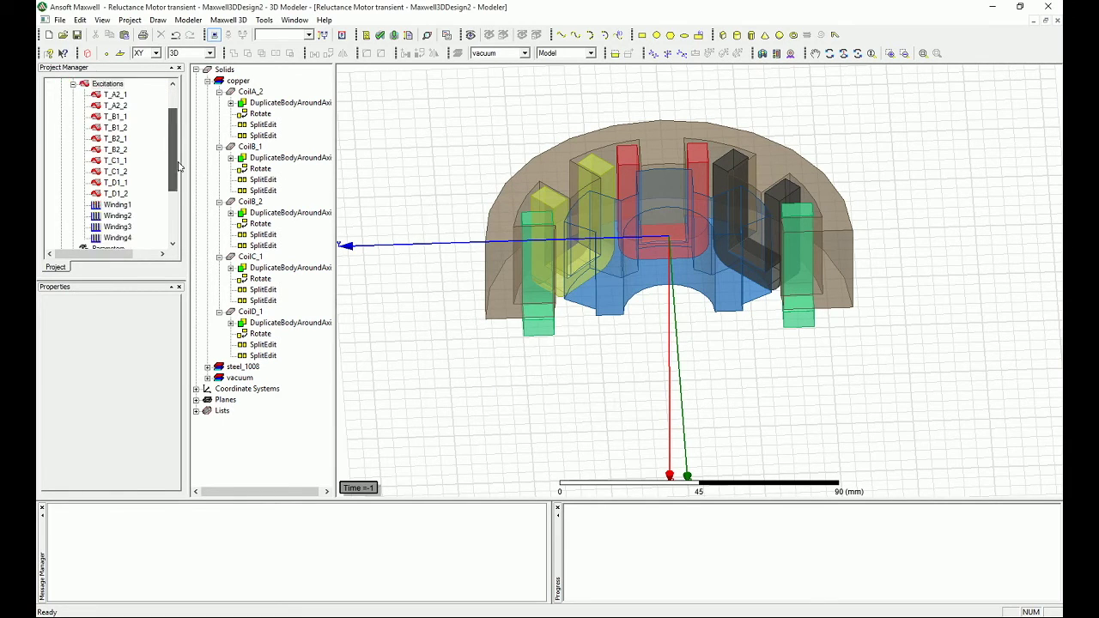
click(117, 139)
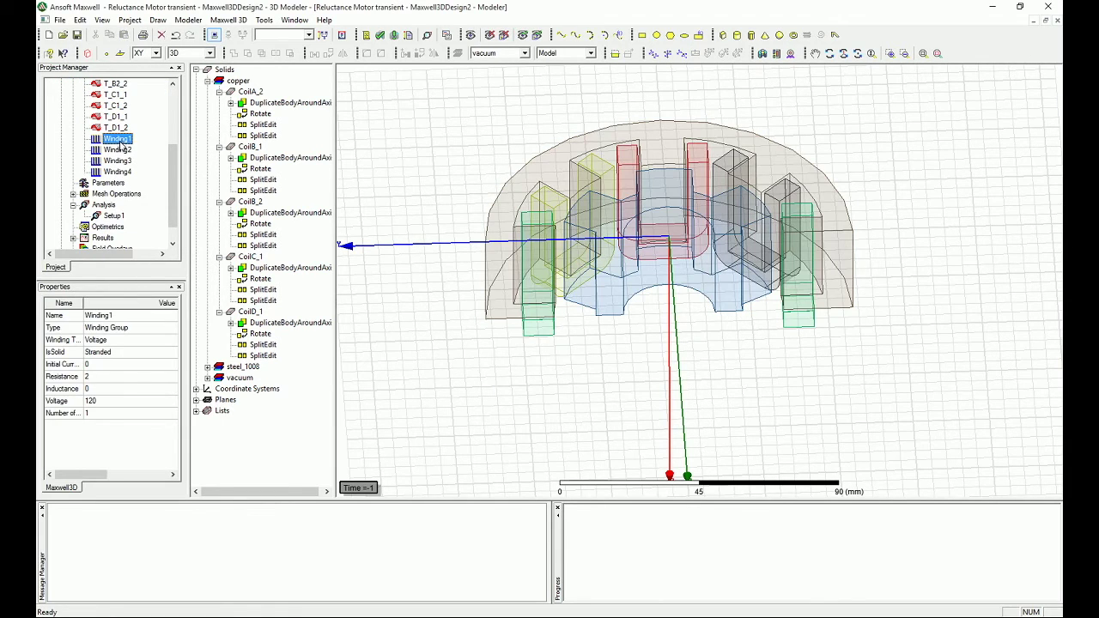
click(122, 171)
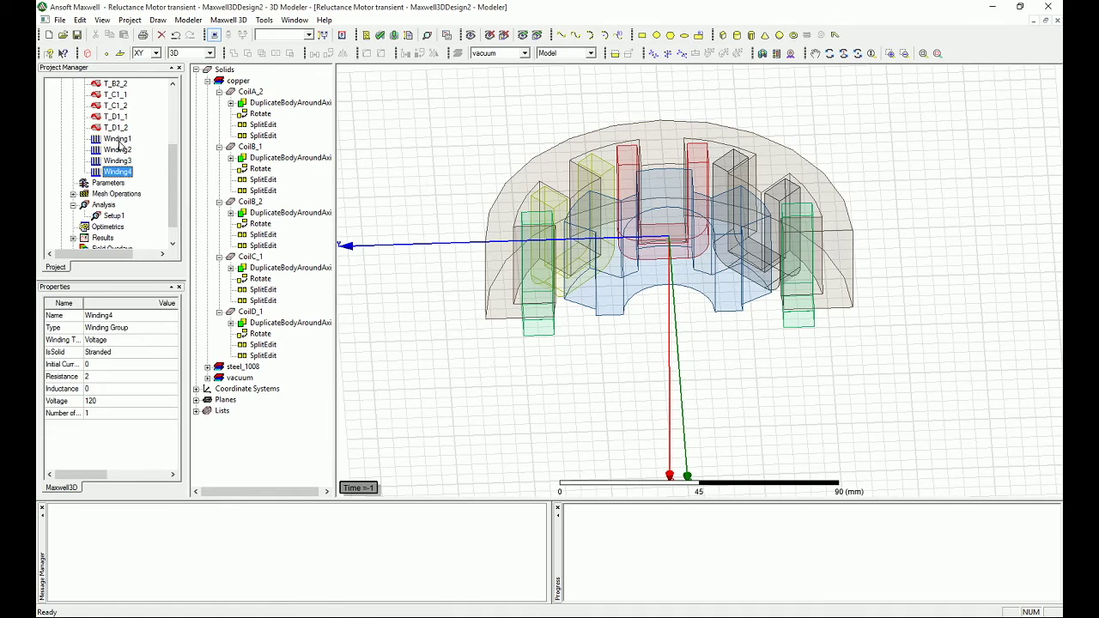
right_click(119, 140)
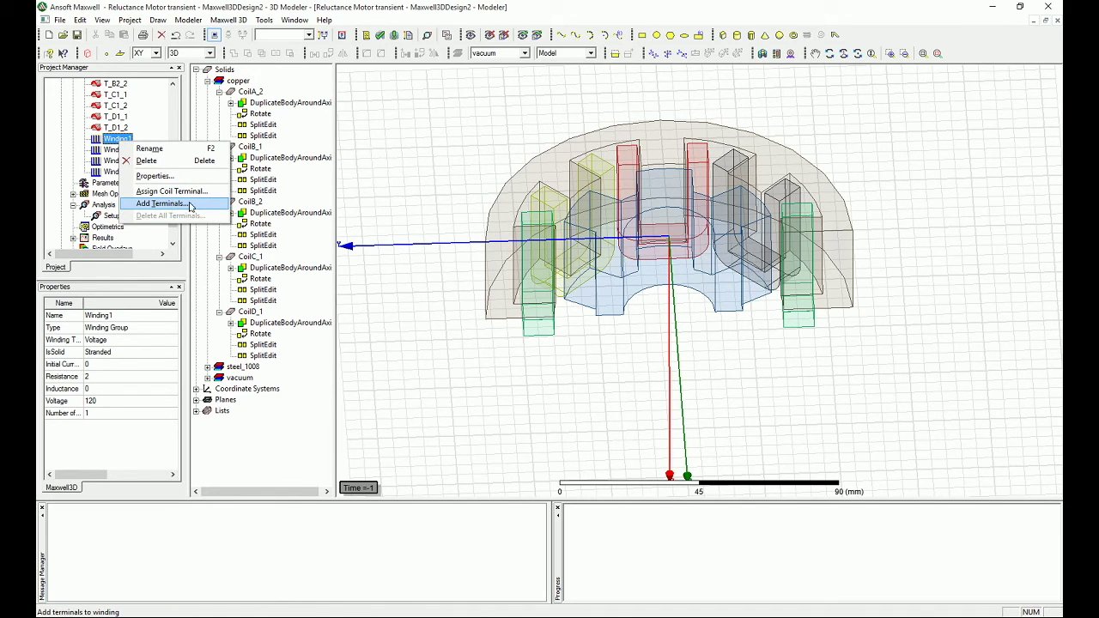
click(190, 204)
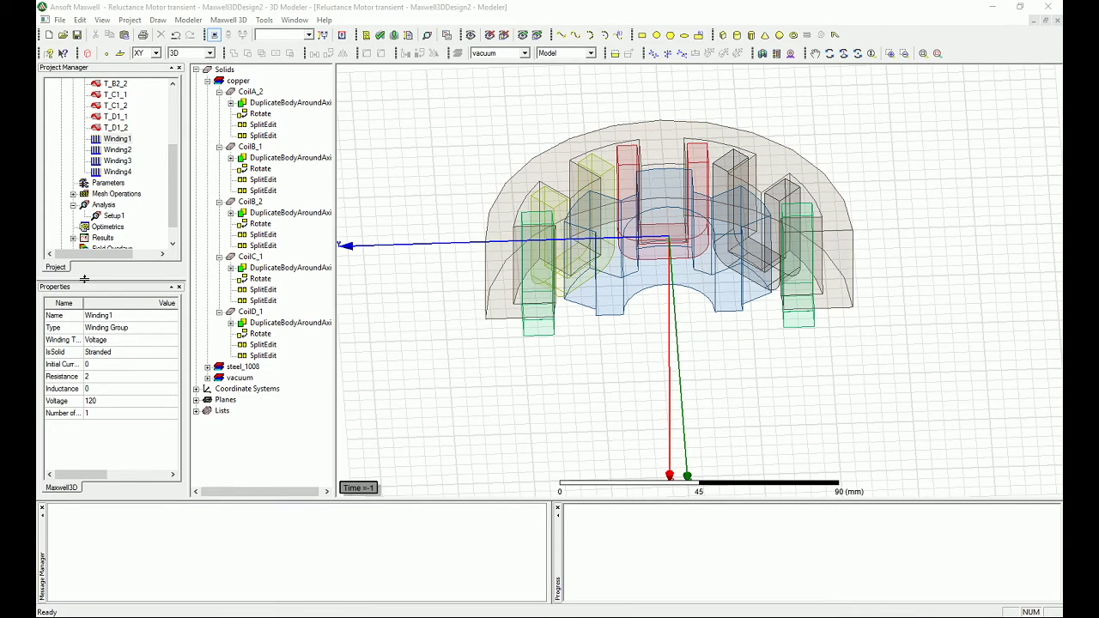
right_click(120, 141)
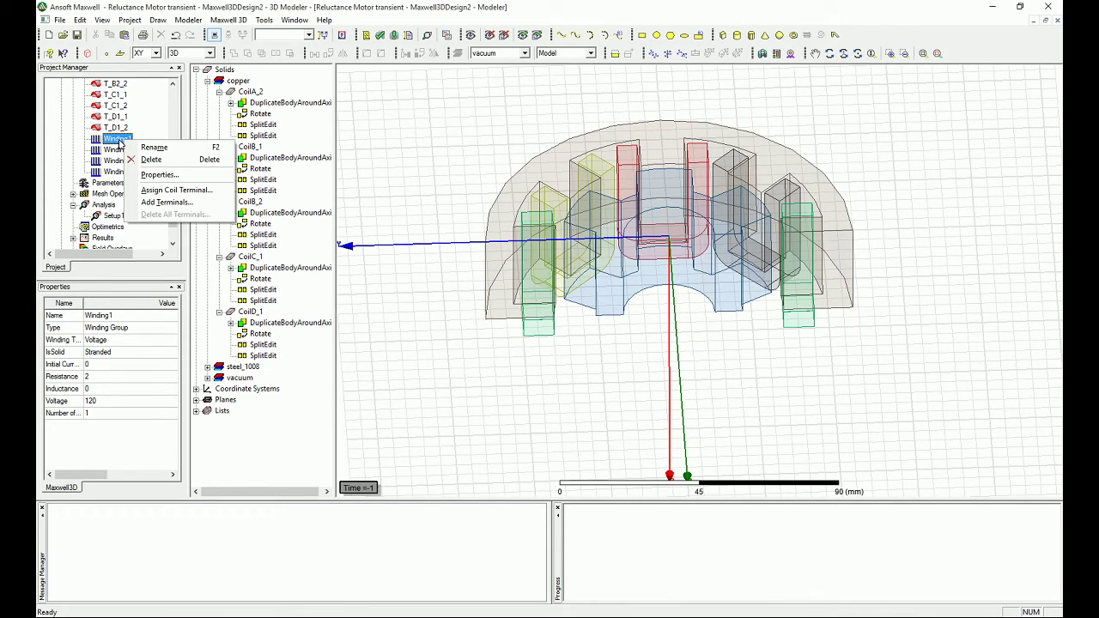
click(173, 203)
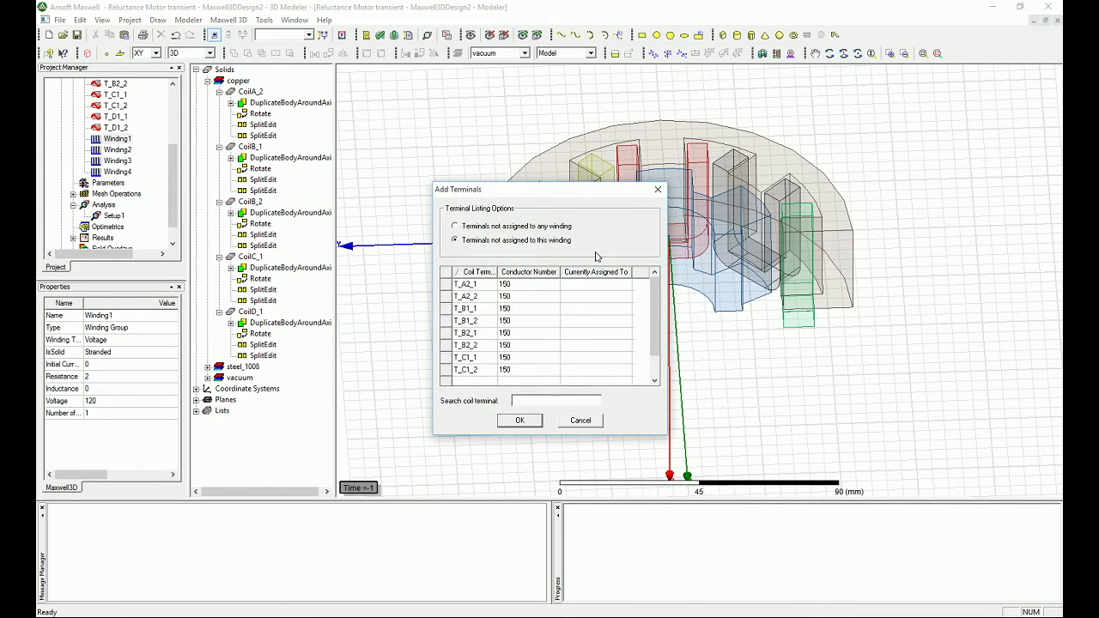
click(474, 288)
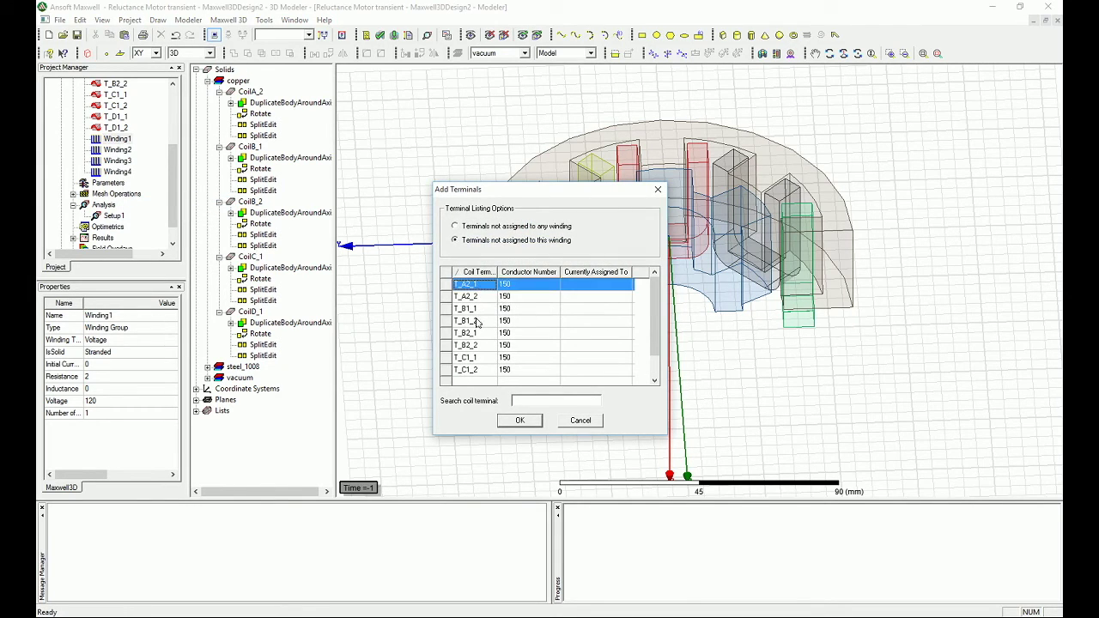
shift+click(468, 296)
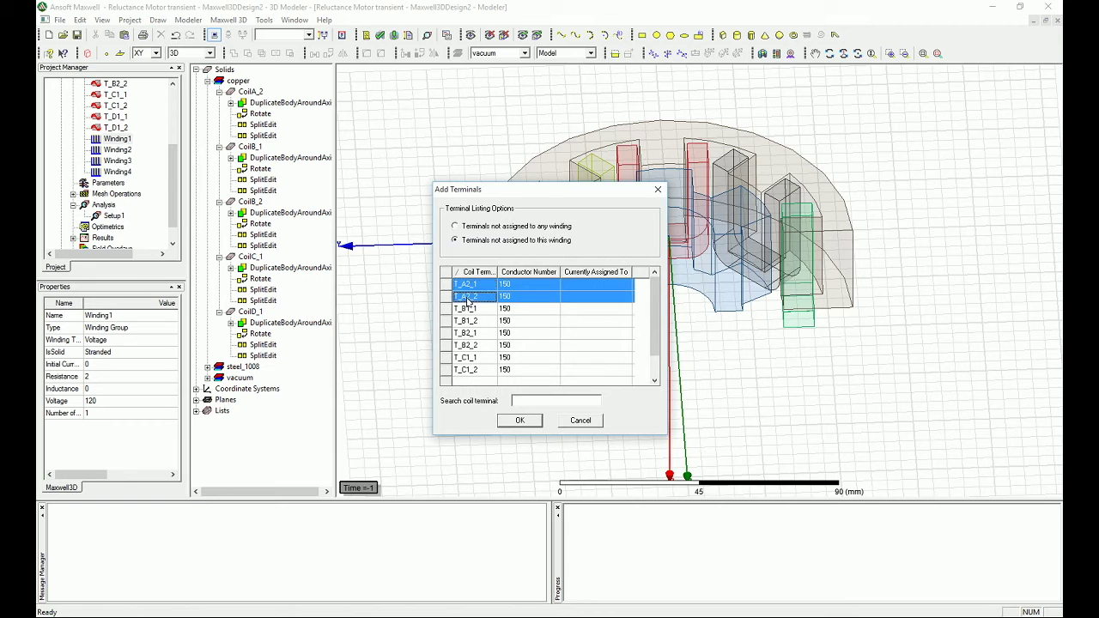
click(520, 420)
Add coil terminals T_B1_1 and T_B1_2 to Winding2.
click(118, 127)
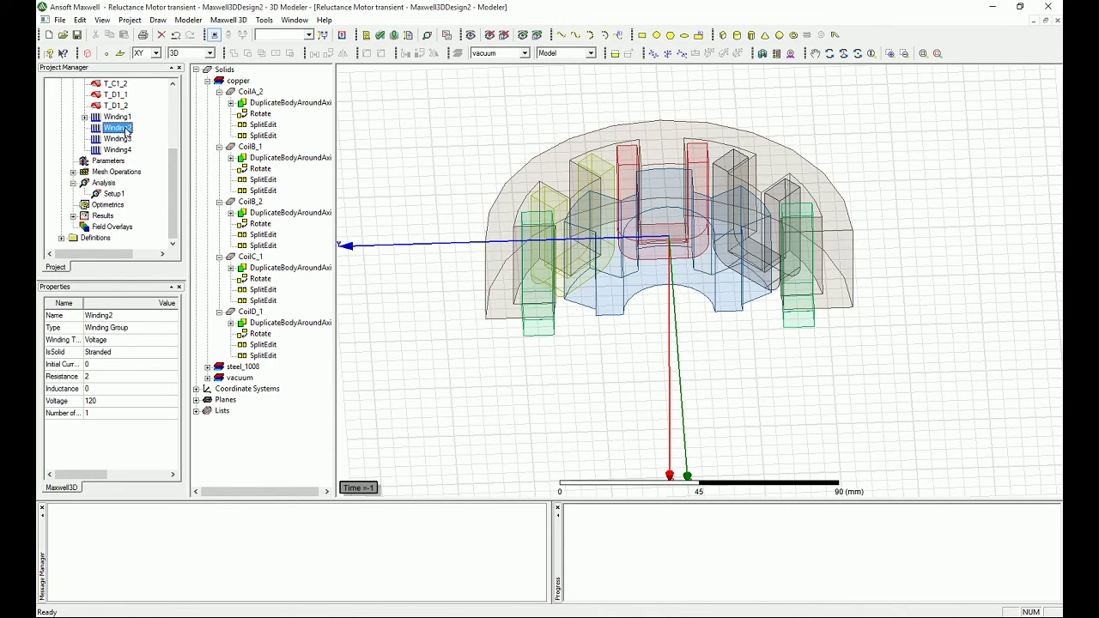
right_click(124, 128)
click(182, 190)
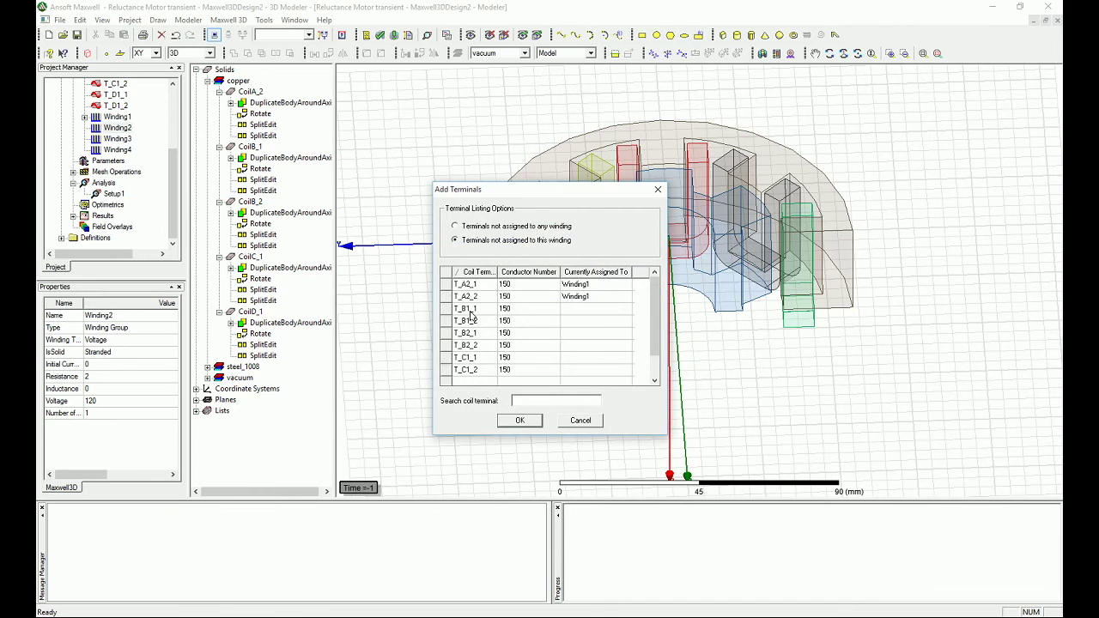
click(470, 308)
shift+click(468, 320)
click(520, 420)
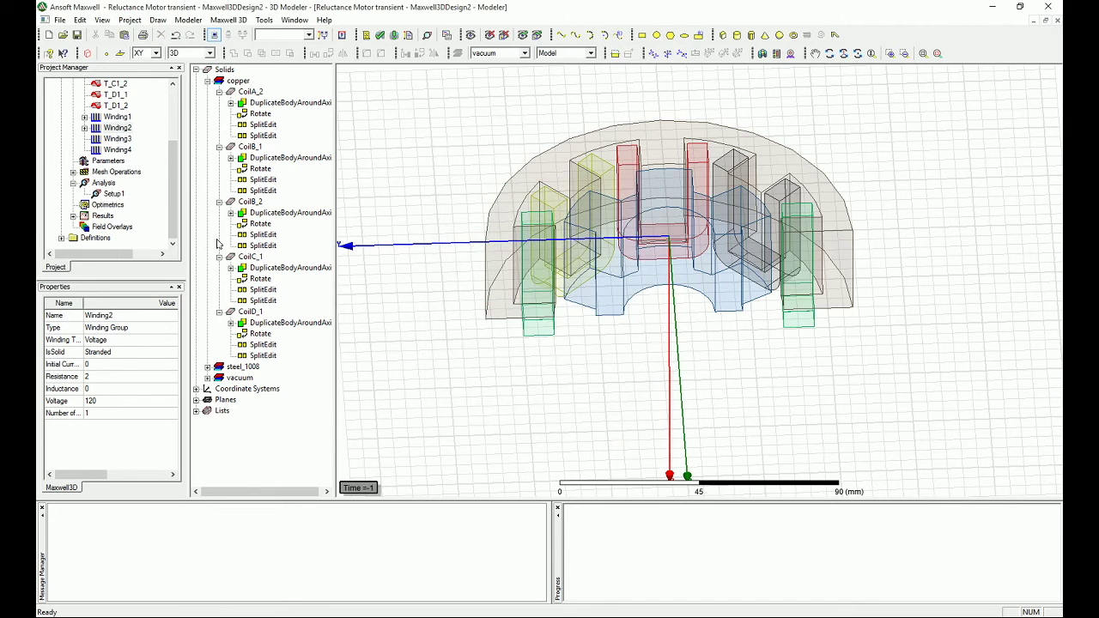
Add coil terminals T_B2_1 and T_B2_2 to Winding3.
click(118, 138)
right_click(118, 139)
click(160, 203)
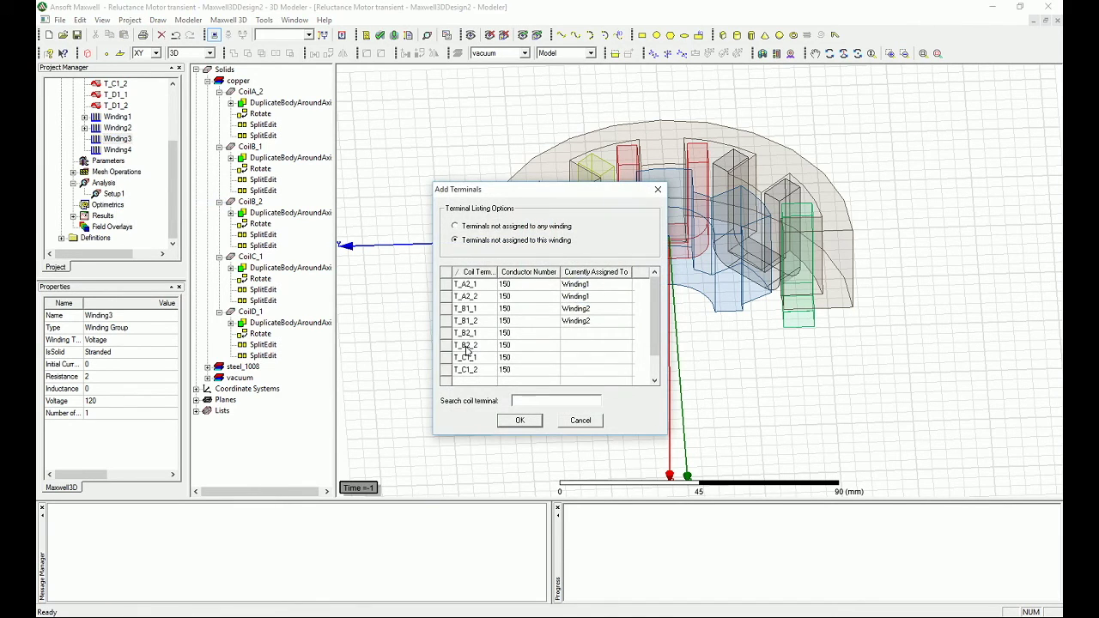
click(471, 334)
shift+click(475, 345)
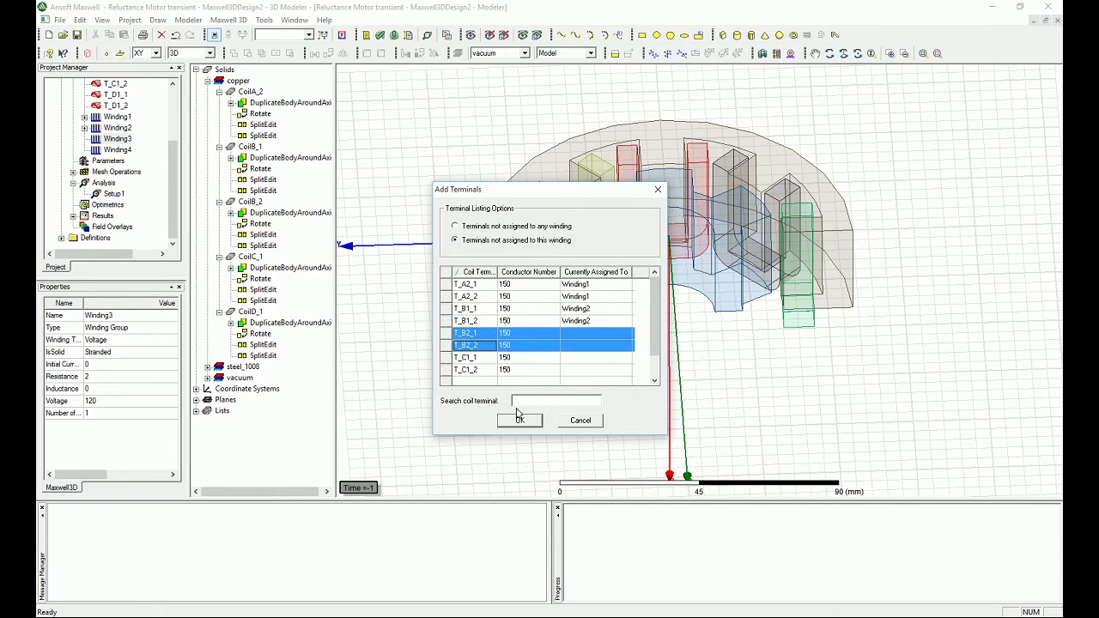
click(519, 421)
Add coil terminals T_C1_1 and T_C1_2 to Winding4.
click(118, 150)
right_click(119, 150)
click(152, 212)
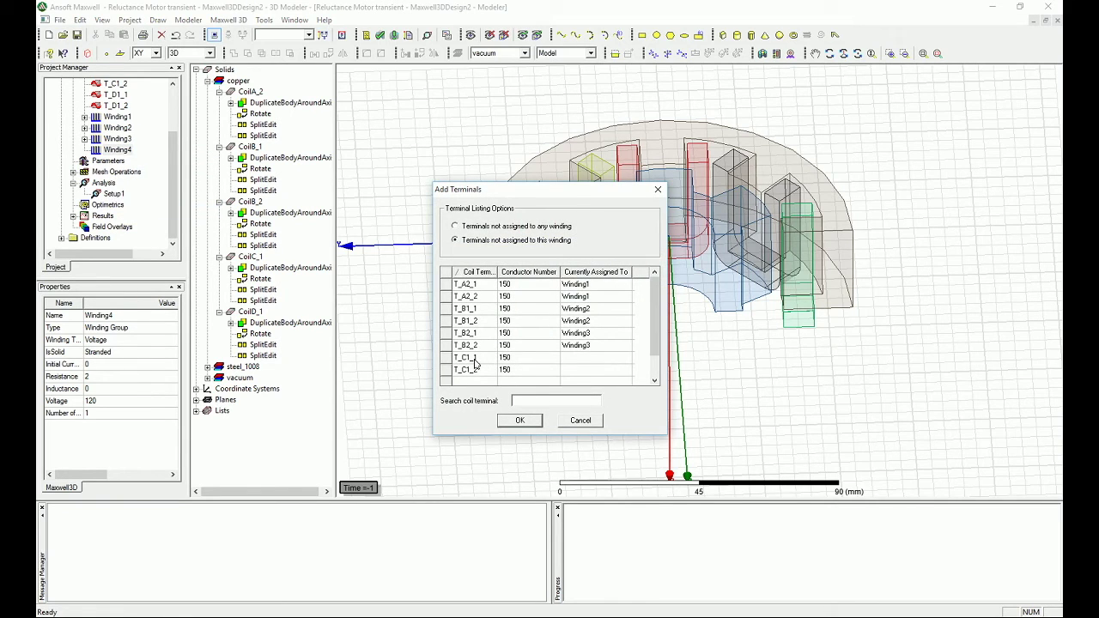
click(476, 359)
shift+click(474, 370)
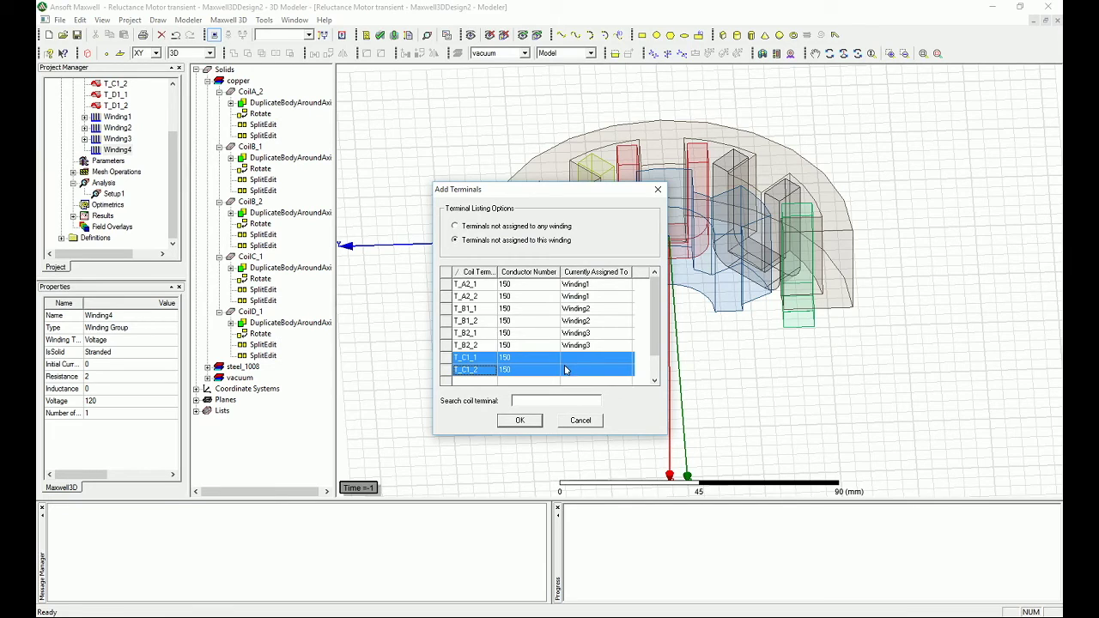
click(457, 227)
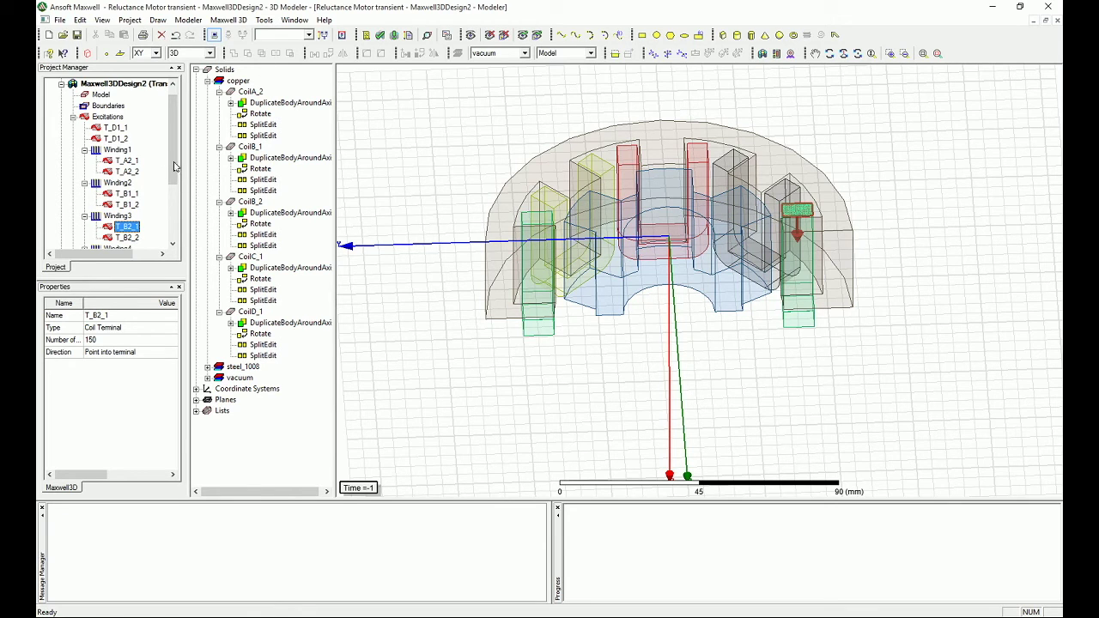
scroll(175, 178, down, 1)
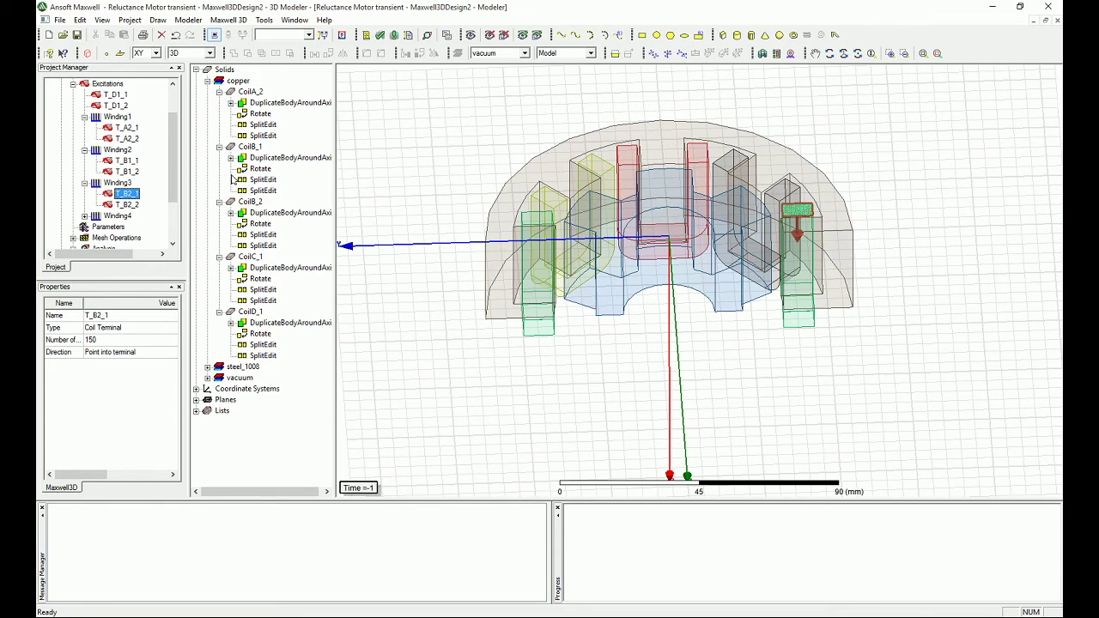
Delete all coil terminals from Winding3.
click(111, 184)
right_click(112, 185)
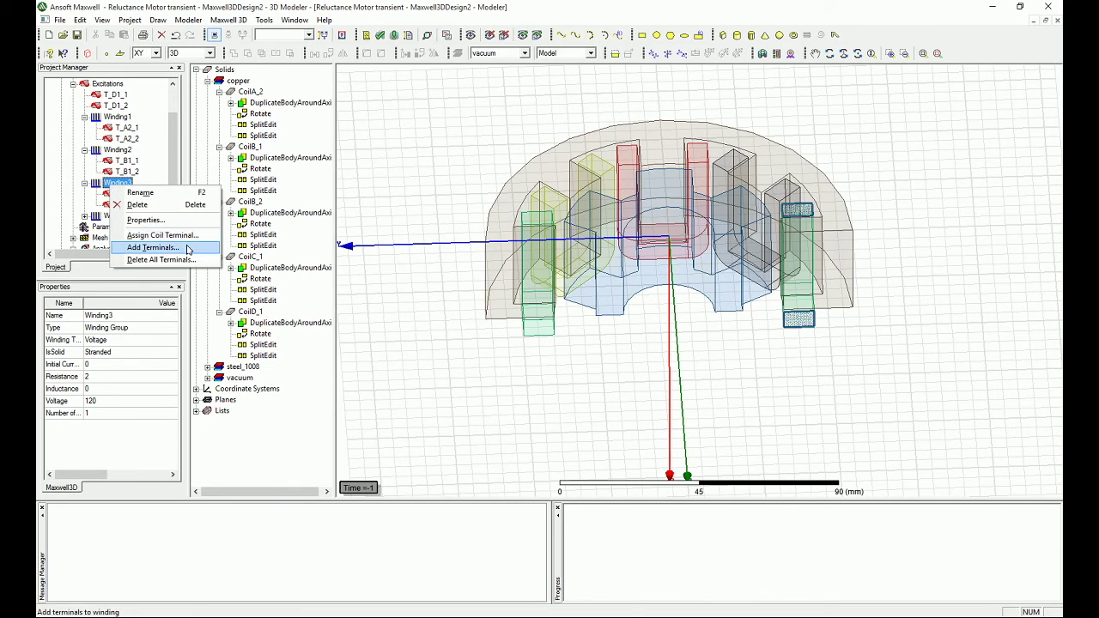
click(163, 259)
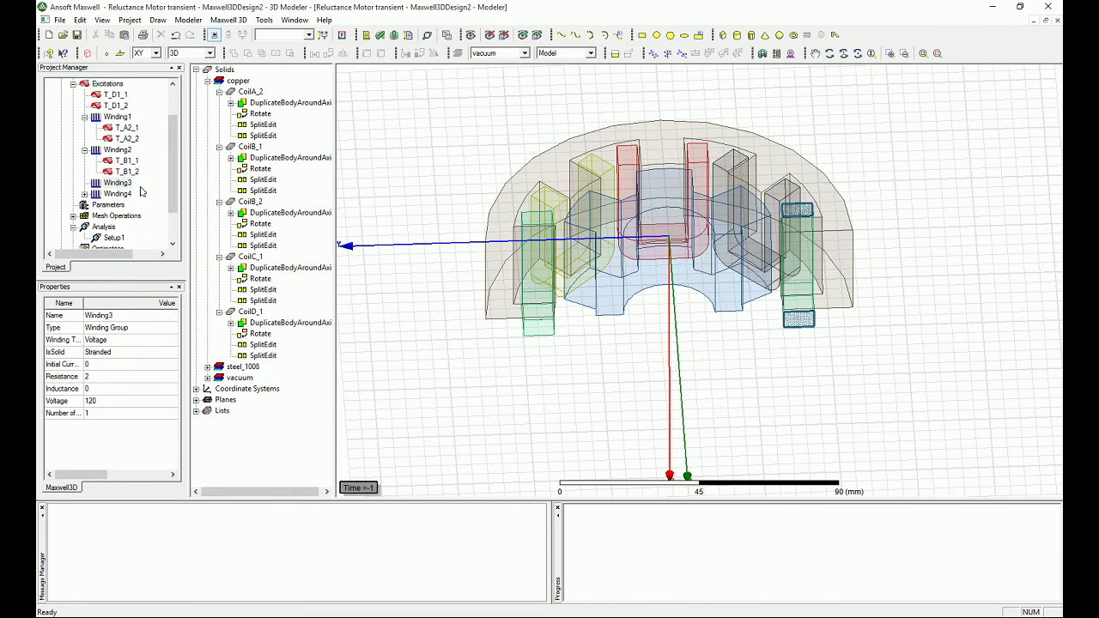
Check which coil terminals can be added to Winding2, and undo the deletion of Winding3's terminals.
right_click(120, 150)
click(164, 212)
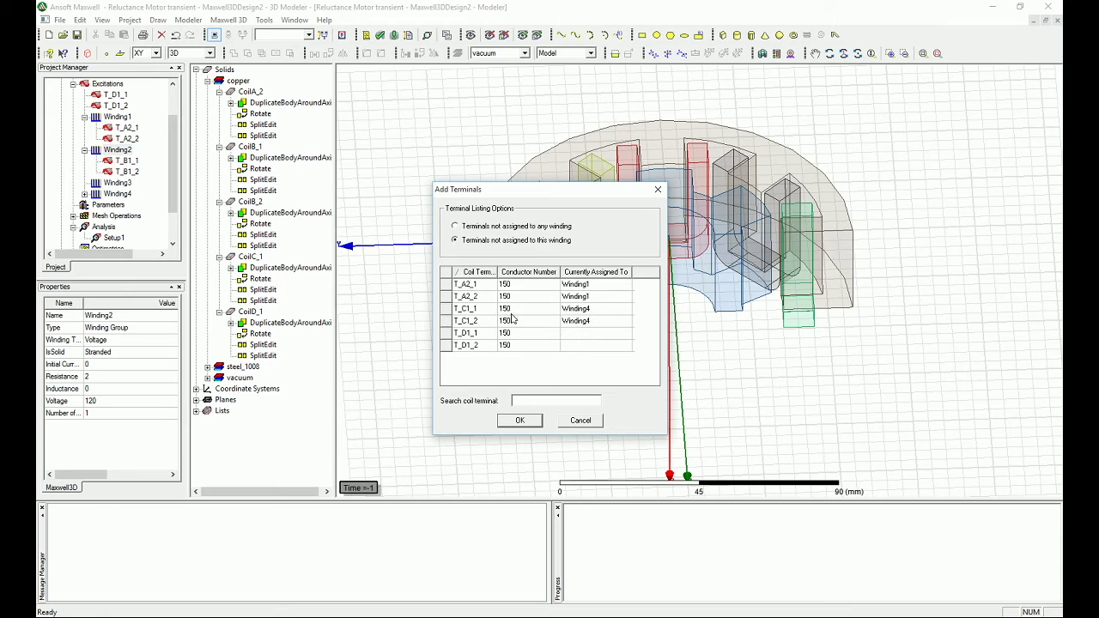
click(577, 419)
click(120, 152)
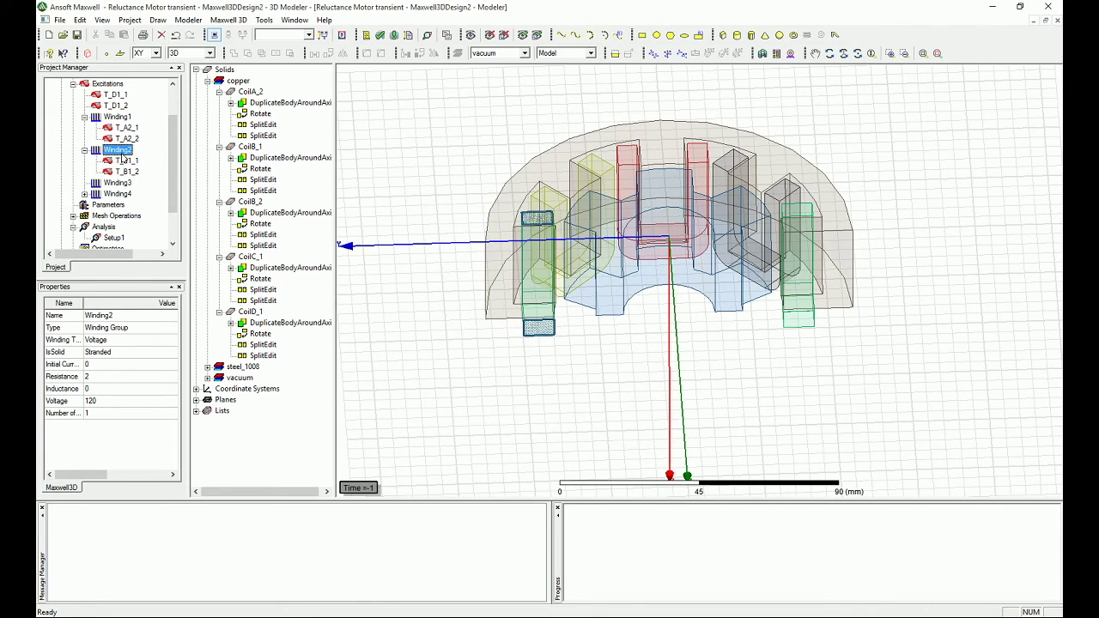
scroll(169, 156, up, 1)
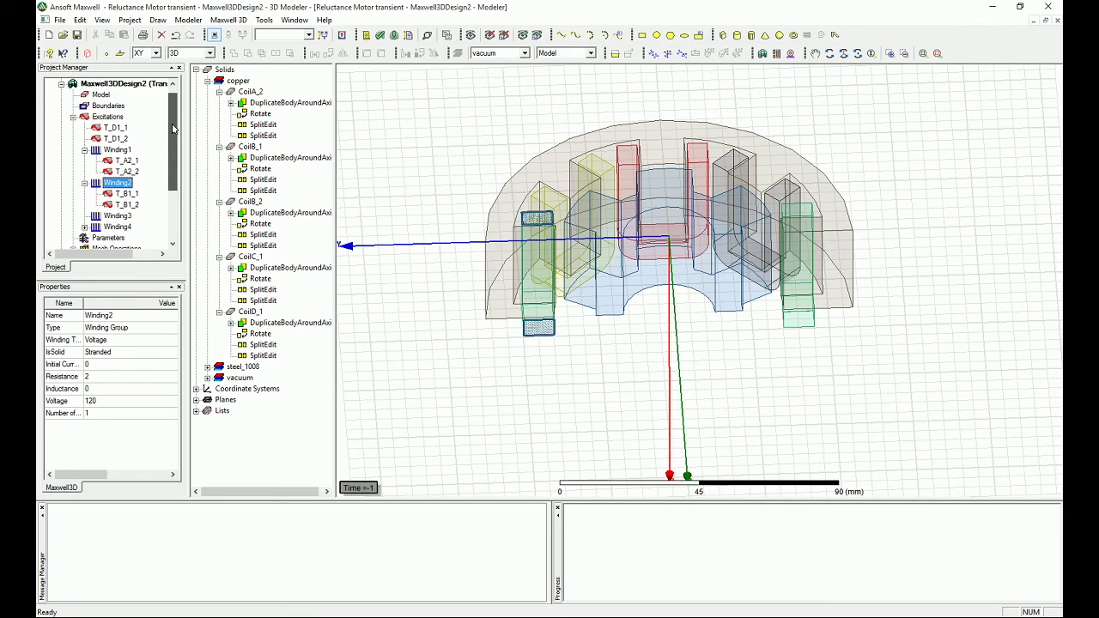
scroll(169, 156, down, 2)
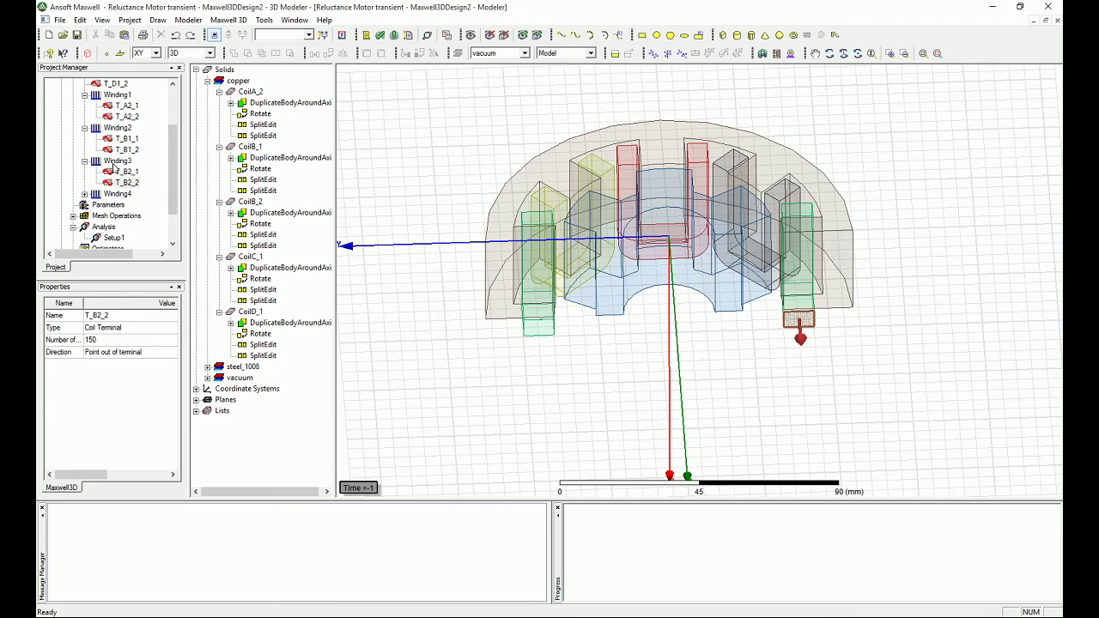
Remove coil terminals T_B2_1 and T_B2_2 from Winding3 without deleting them.
click(116, 162)
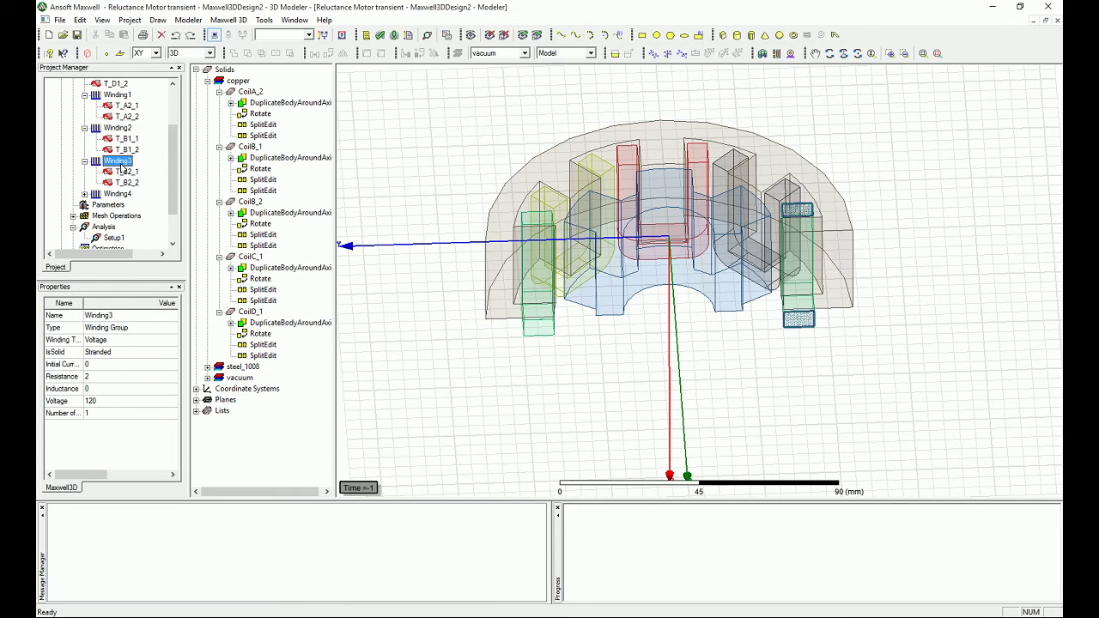
right_click(125, 166)
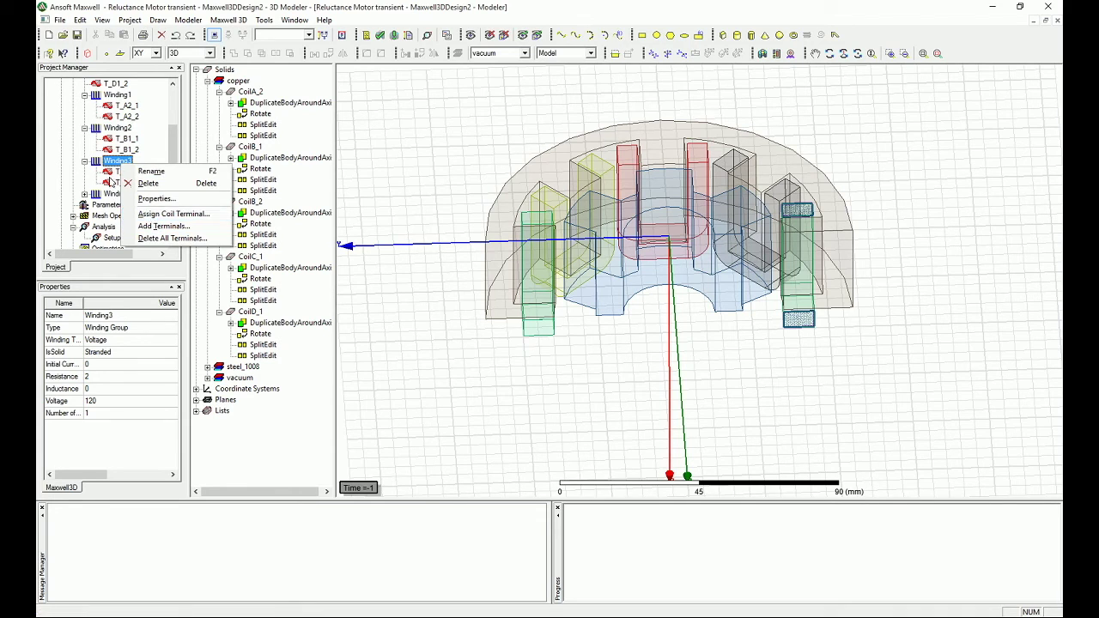
click(114, 175)
right_click(114, 176)
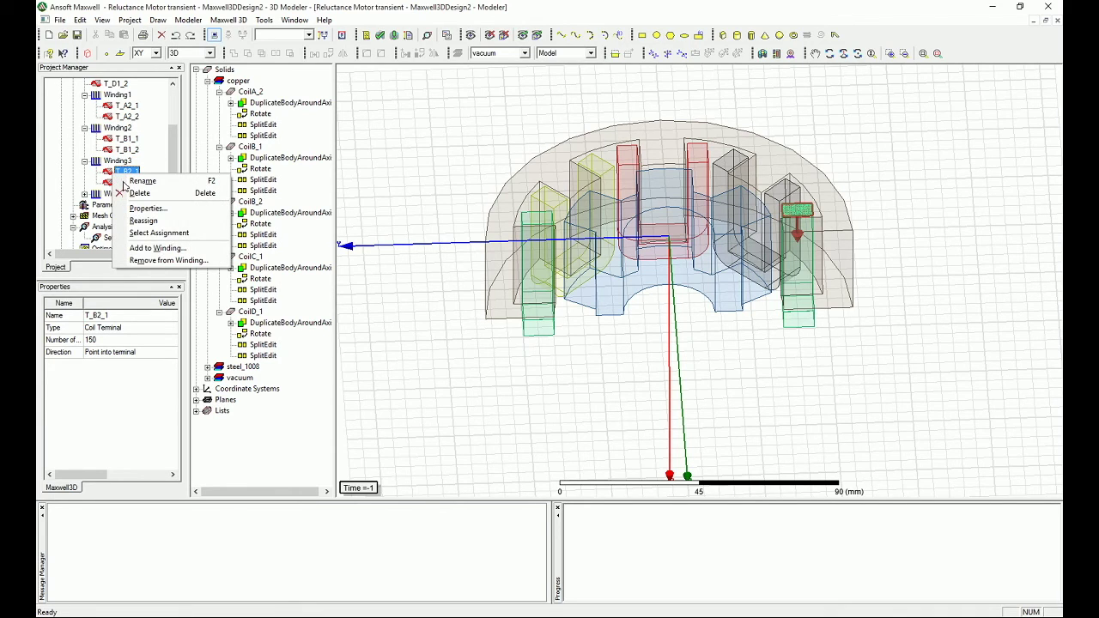
click(213, 262)
click(127, 193)
right_click(127, 193)
click(181, 280)
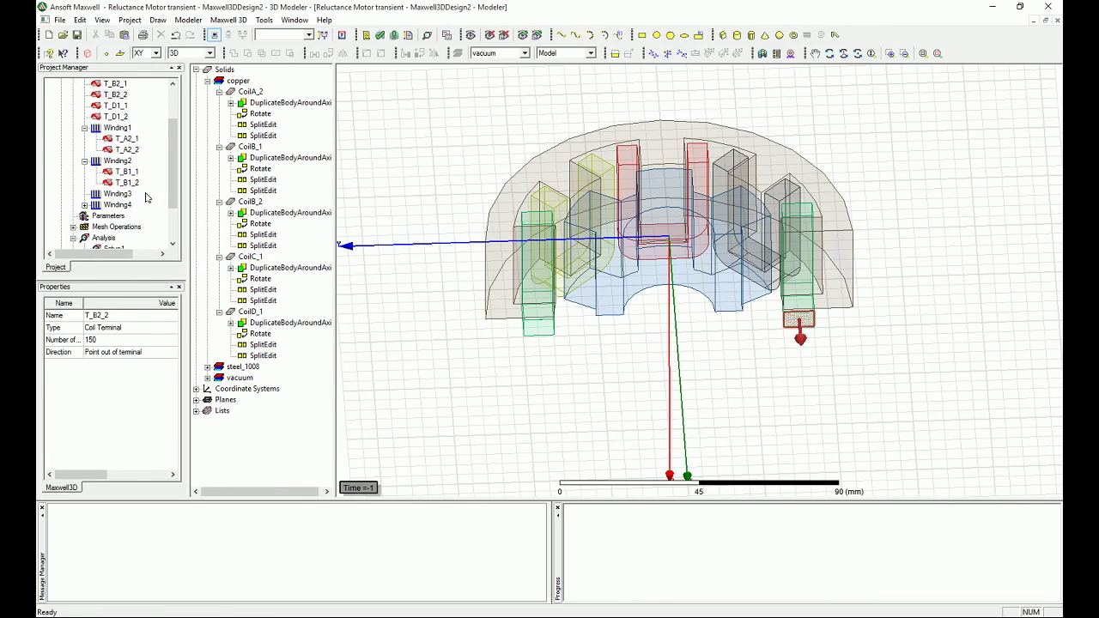
Add the unassigned coil terminals T_B2_1 and T_B2_2 to Winding2.
click(120, 162)
right_click(120, 161)
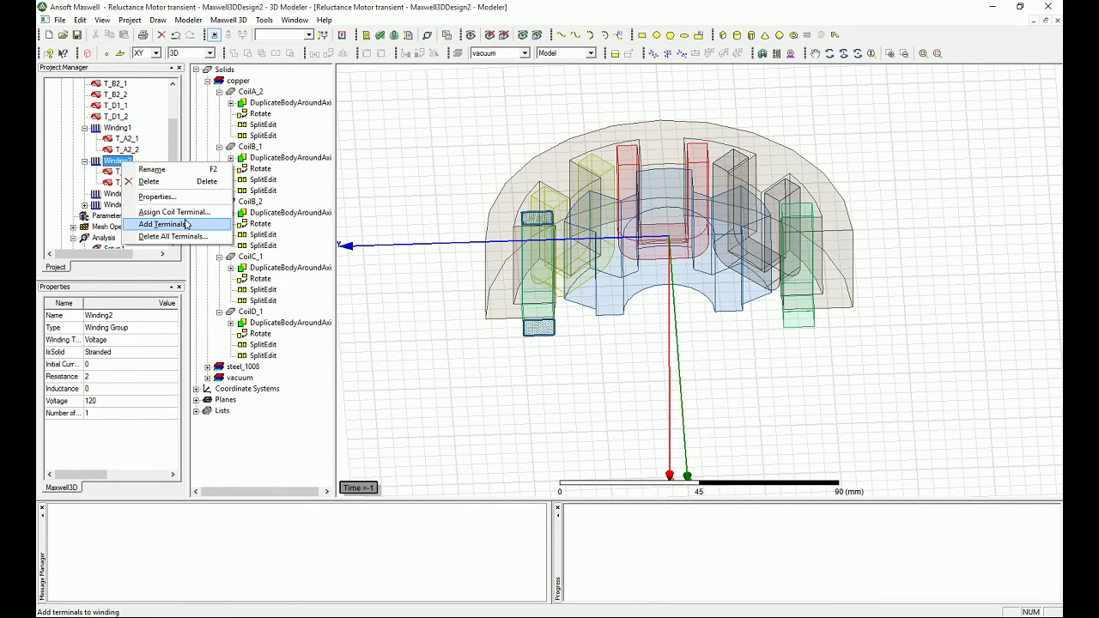
click(175, 212)
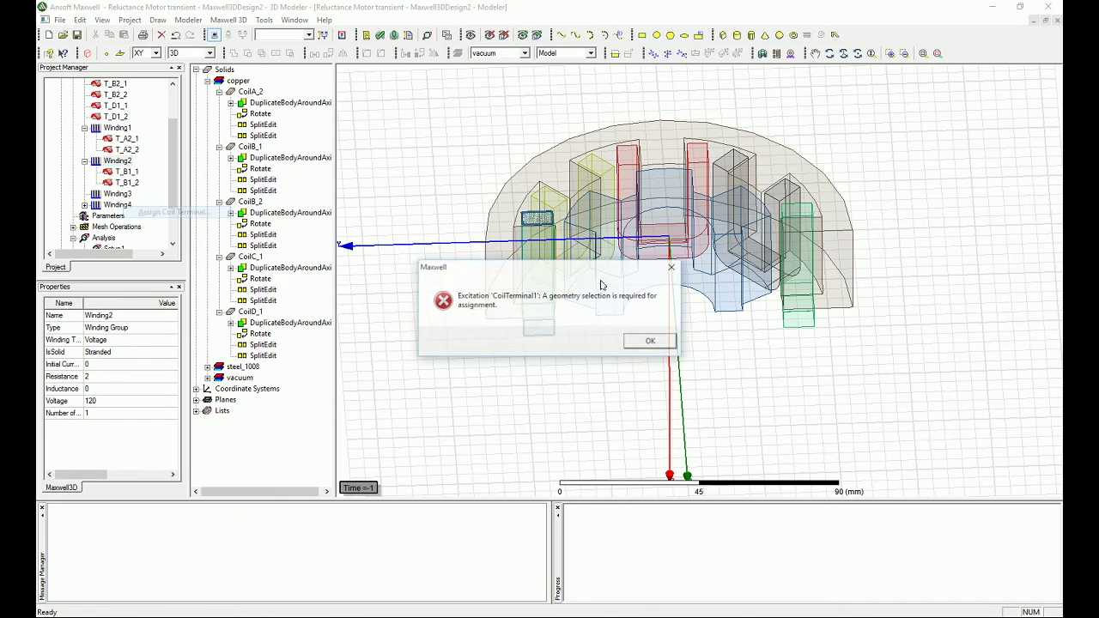
click(650, 341)
right_click(118, 162)
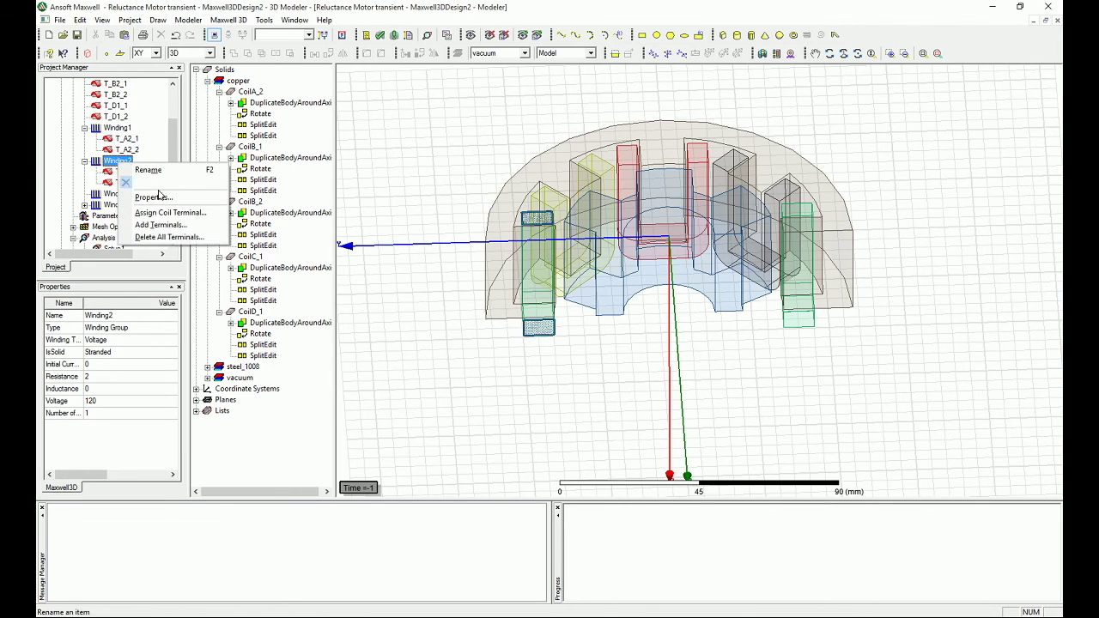
click(175, 226)
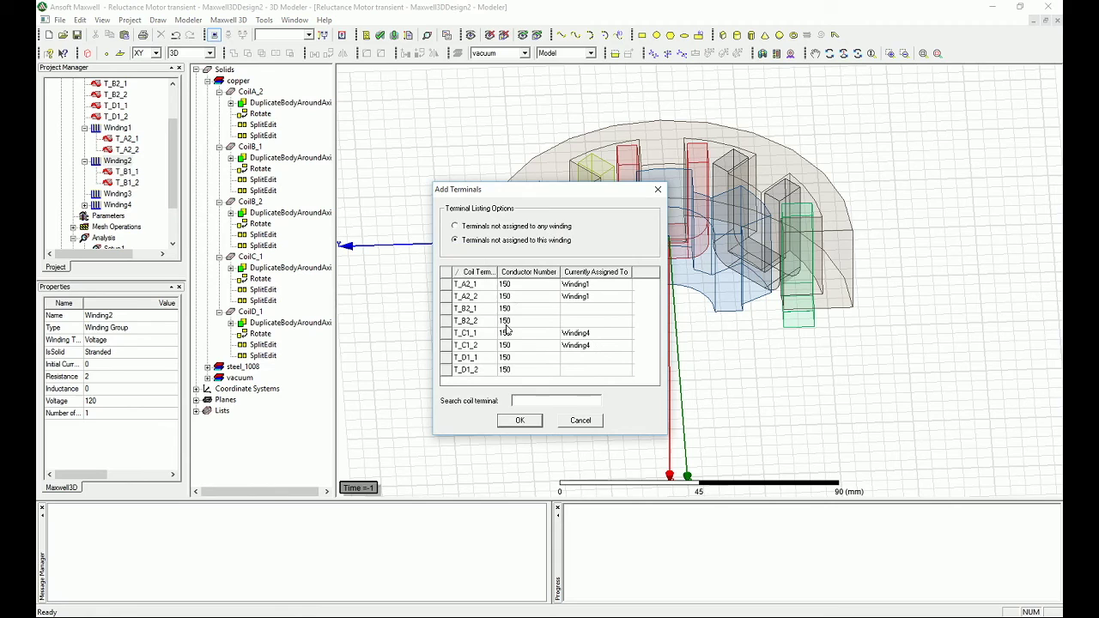
drag(466, 309, 469, 321)
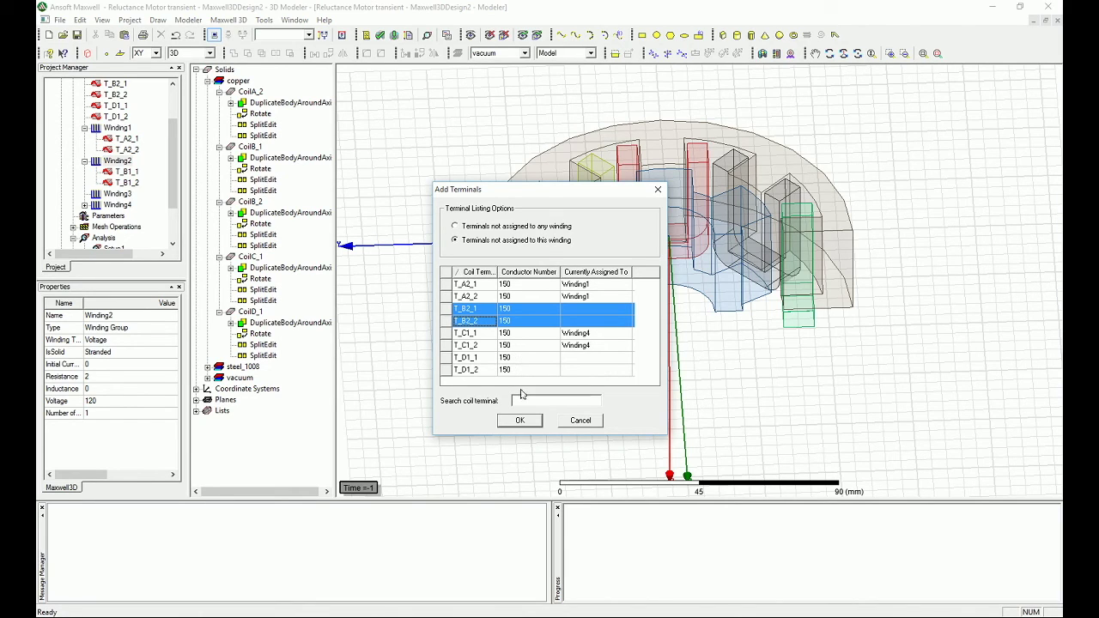
click(518, 421)
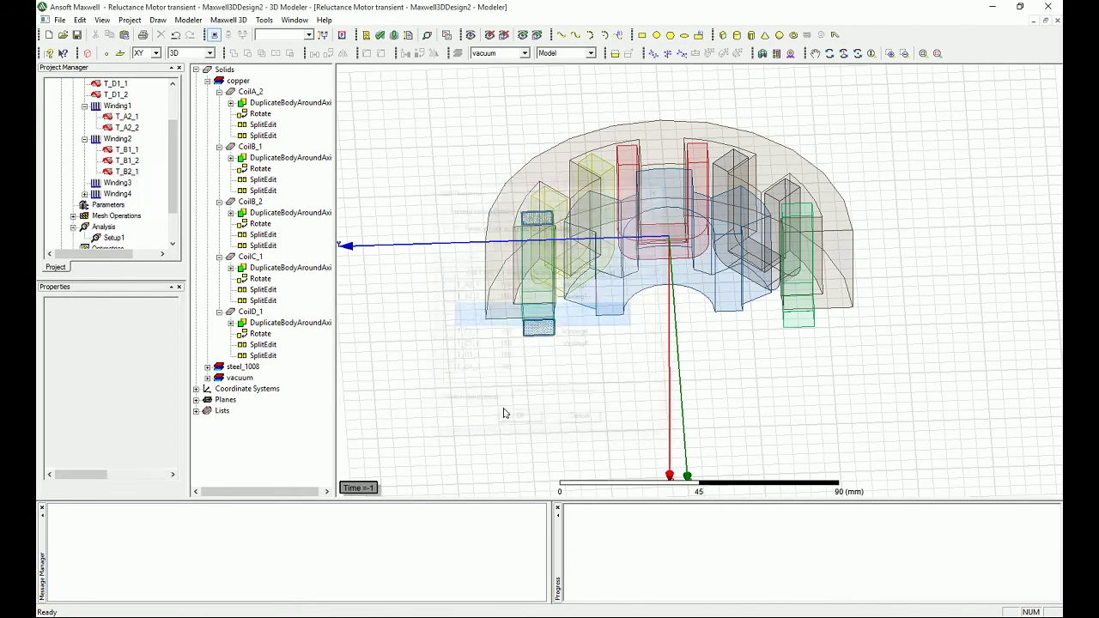
Remove coil terminals T_C1_1 and T_C1_2 from Winding4 without deleting them.
click(119, 194)
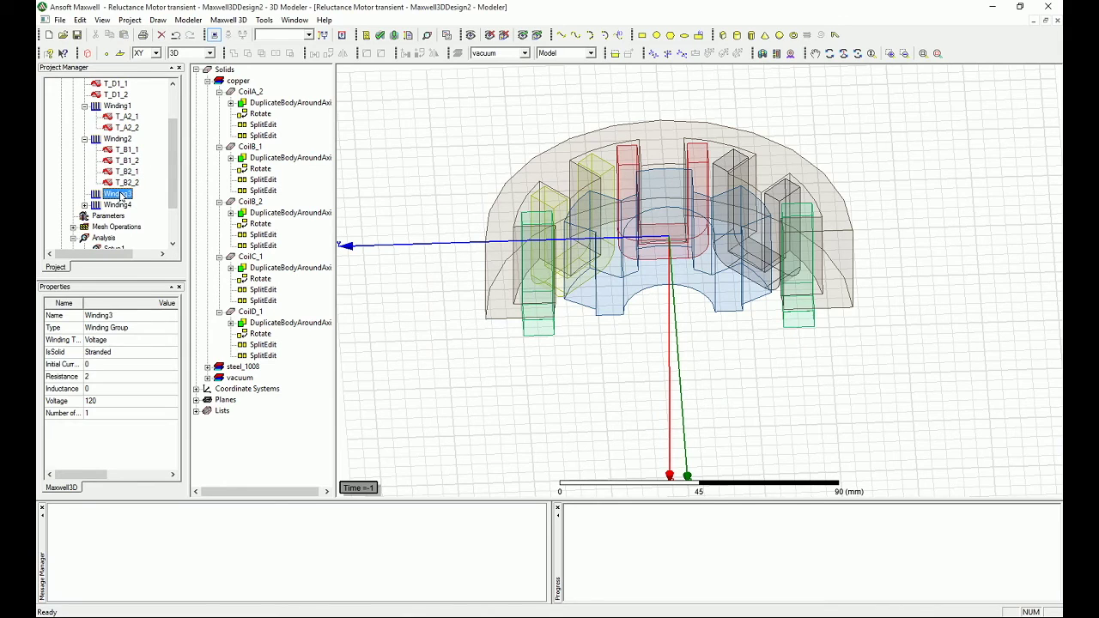
right_click(112, 196)
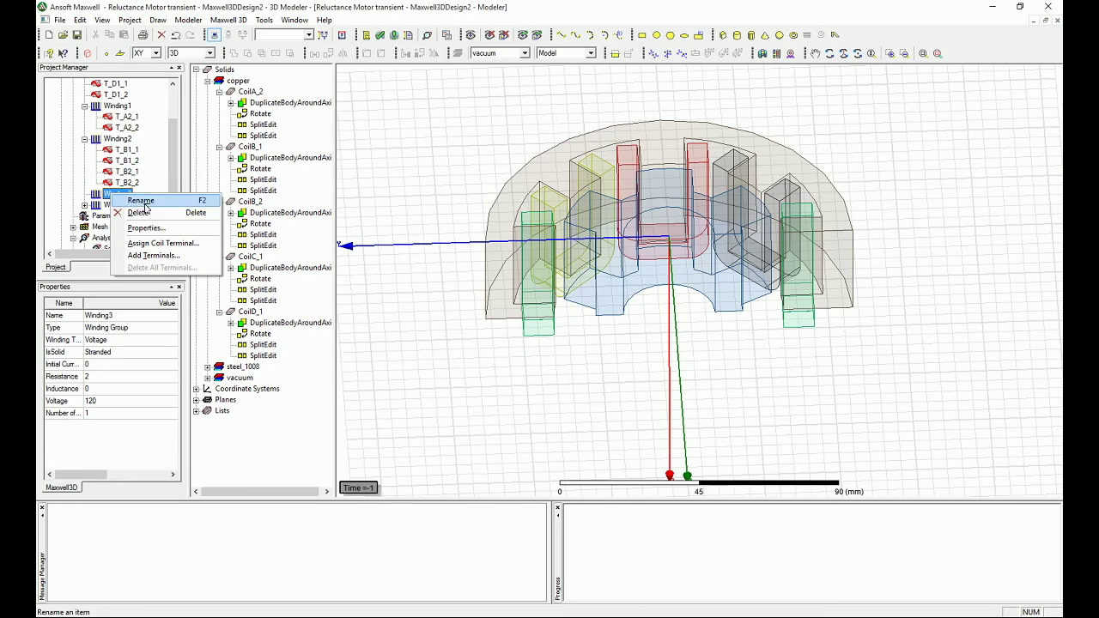
click(97, 206)
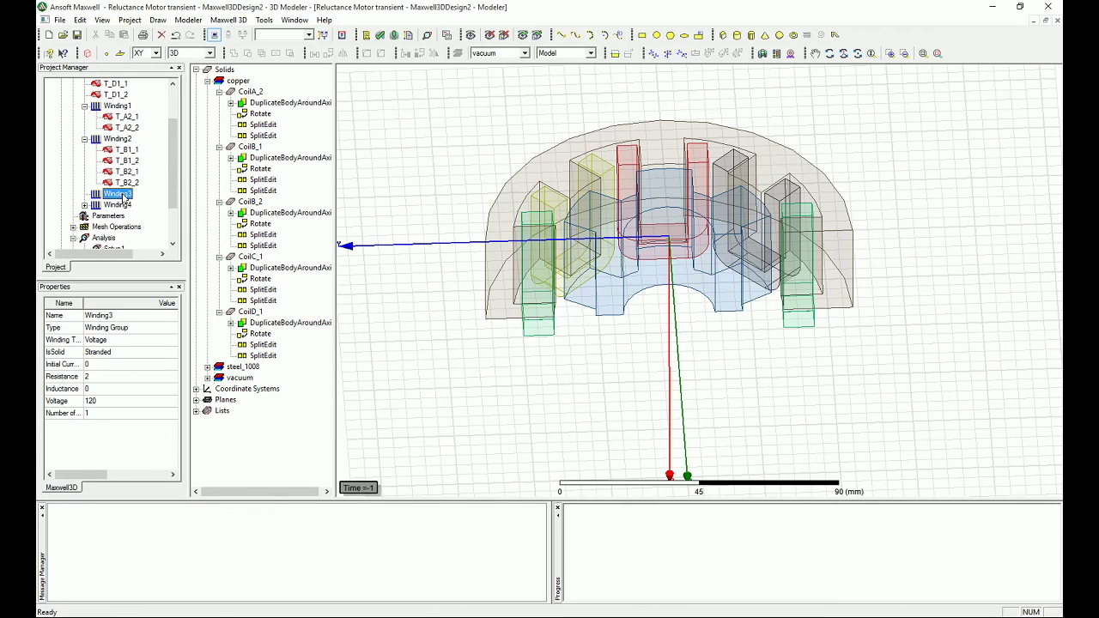
click(84, 206)
click(126, 215)
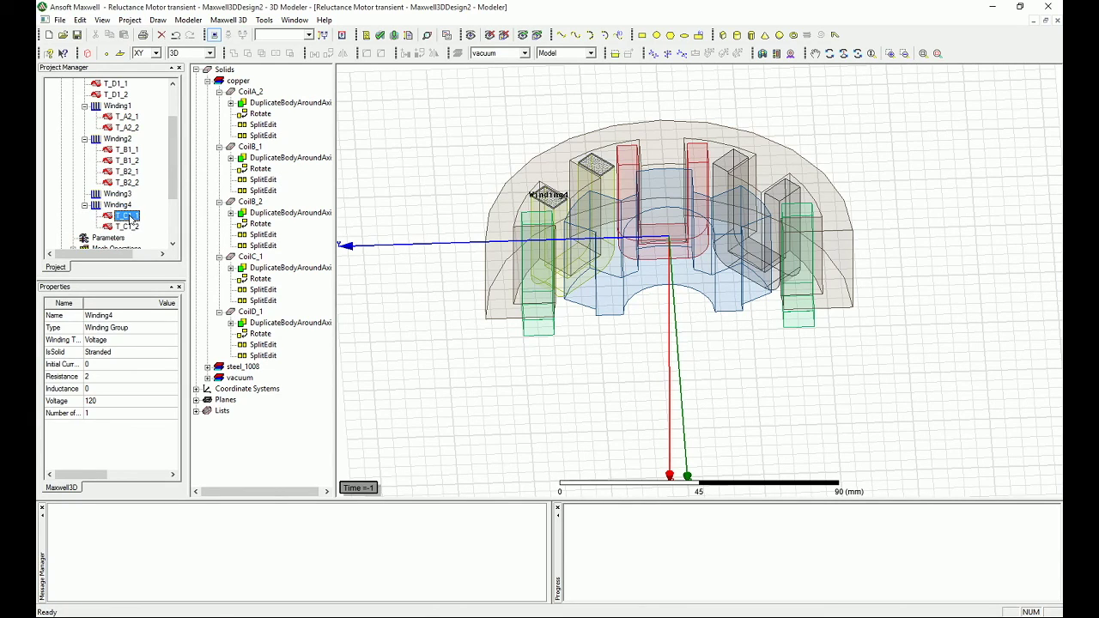
right_click(127, 218)
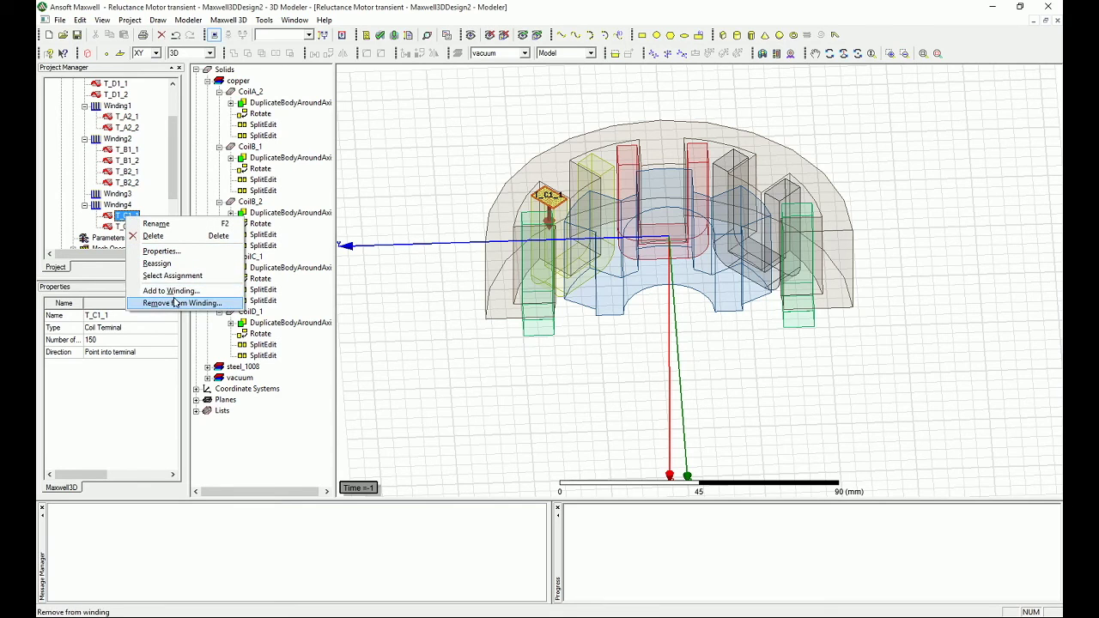
click(163, 299)
right_click(129, 226)
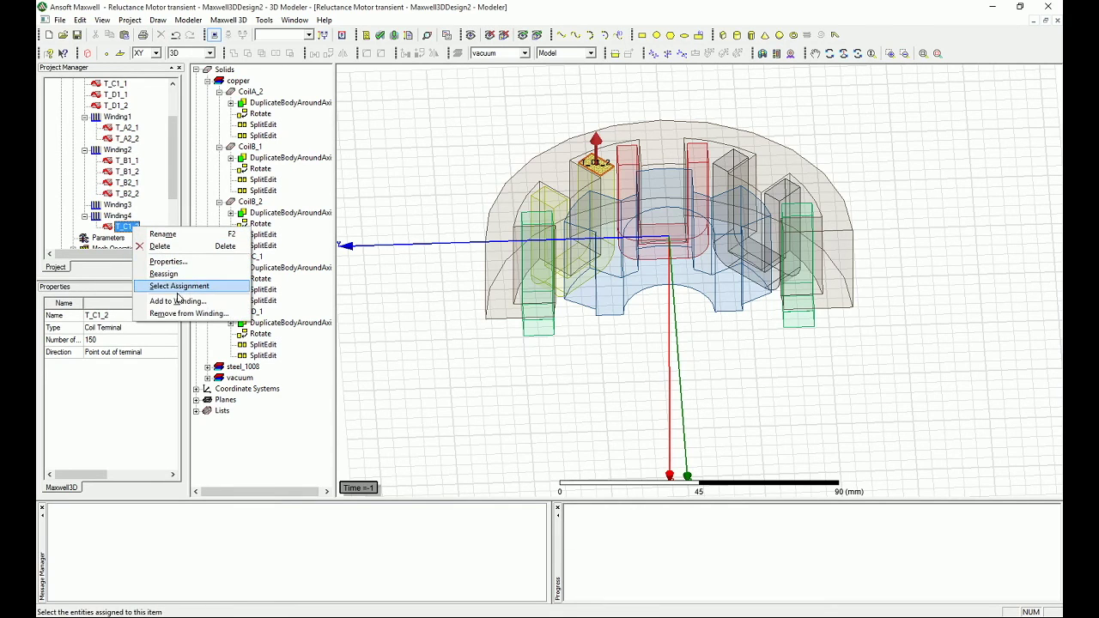
click(184, 313)
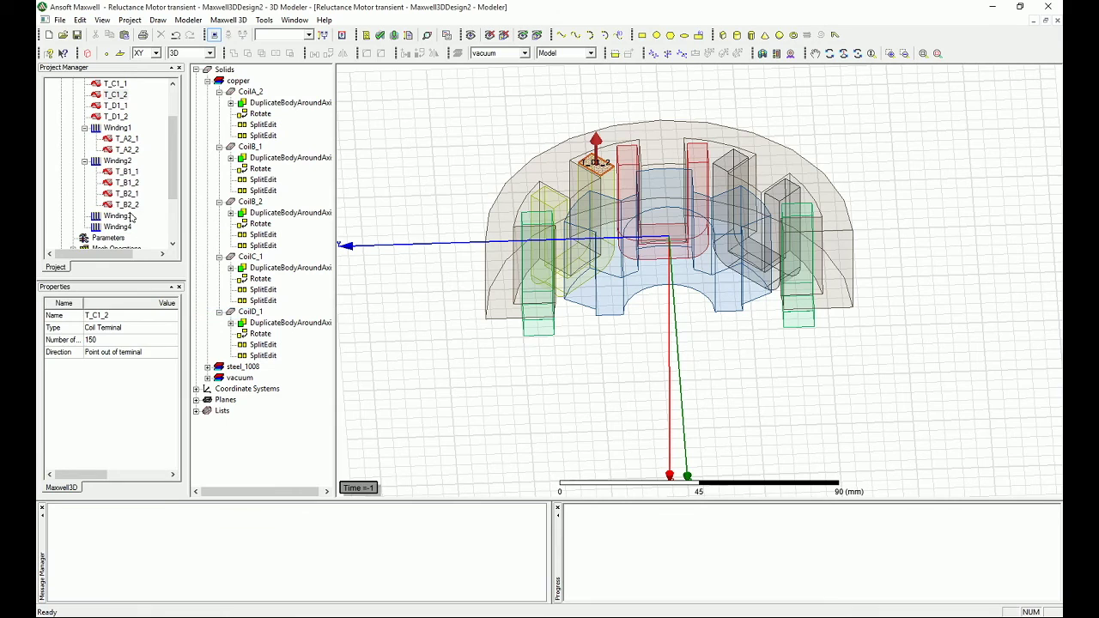
Add the unassigned coil terminals T_C1_1 and T_C1_2 to Winding3.
right_click(124, 220)
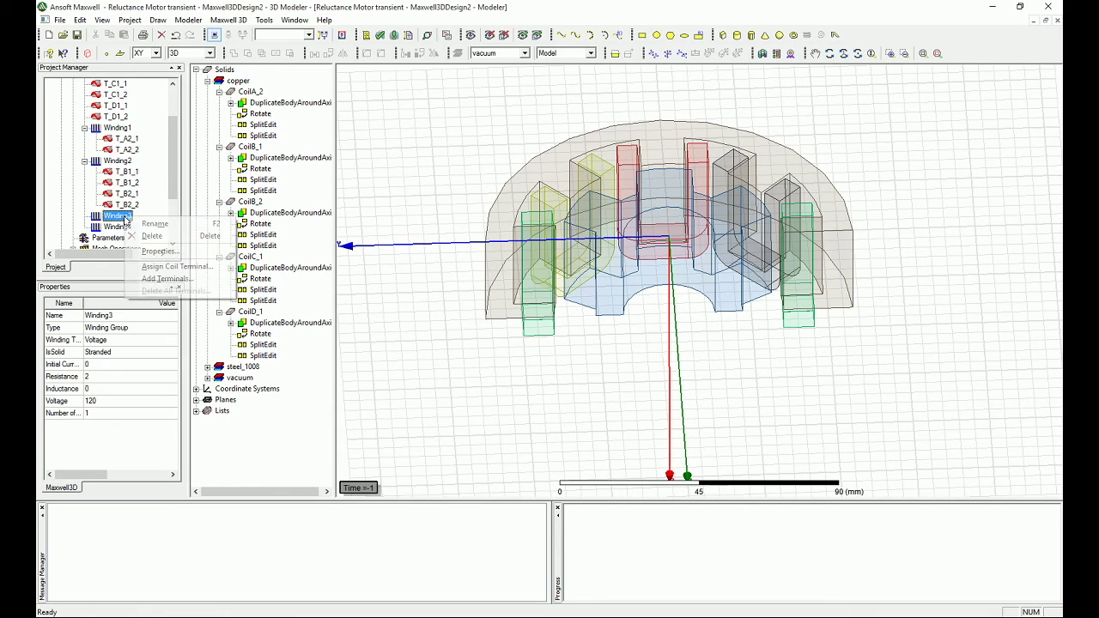
click(167, 278)
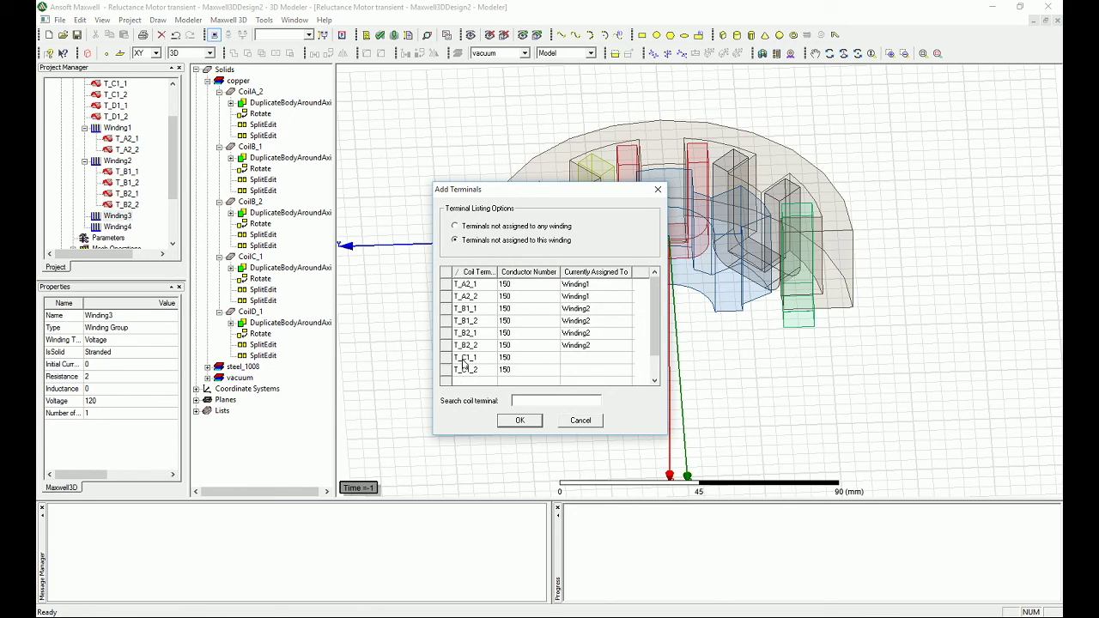
drag(466, 359, 472, 371)
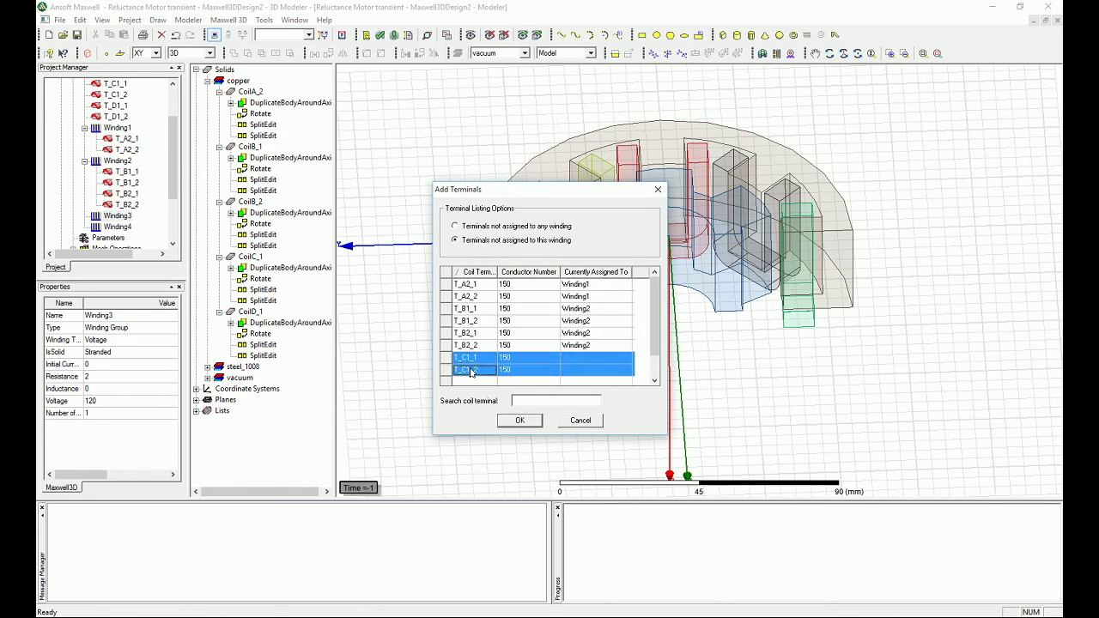
click(518, 421)
List only terminals not assigned to any winding and add T_D1_1 and T_D1_2 to Winding4.
scroll(174, 160, down, 2)
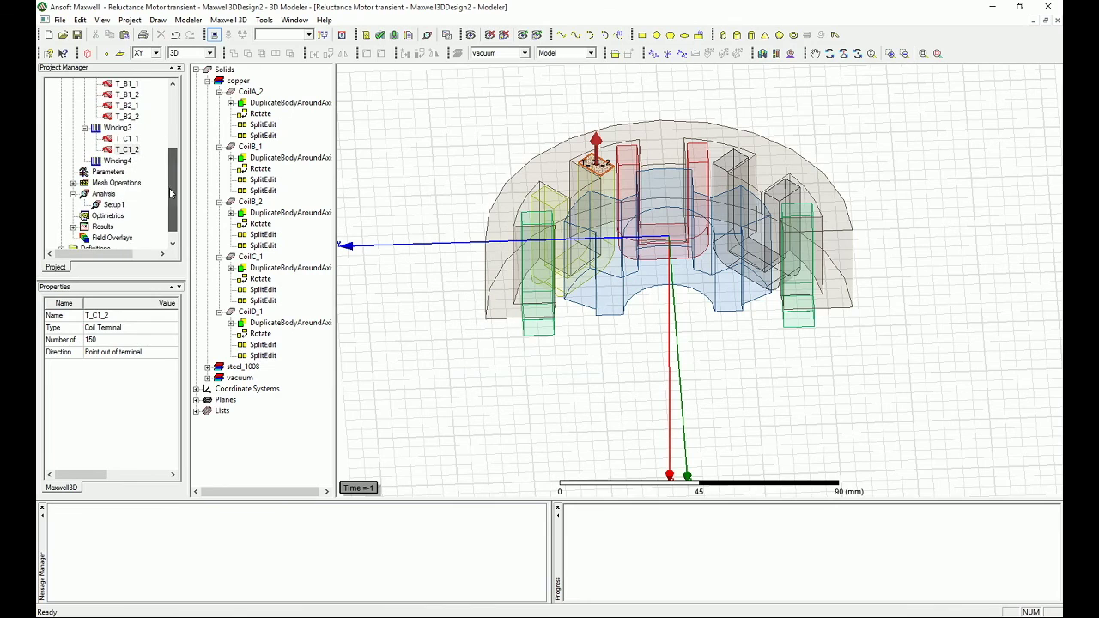
right_click(105, 161)
click(146, 225)
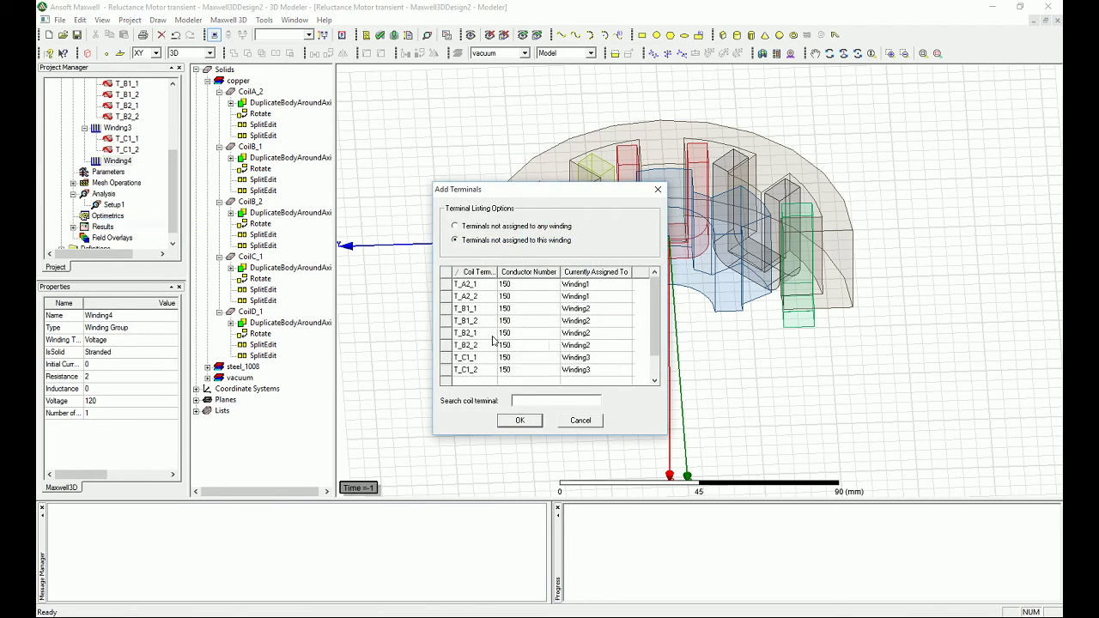
click(496, 228)
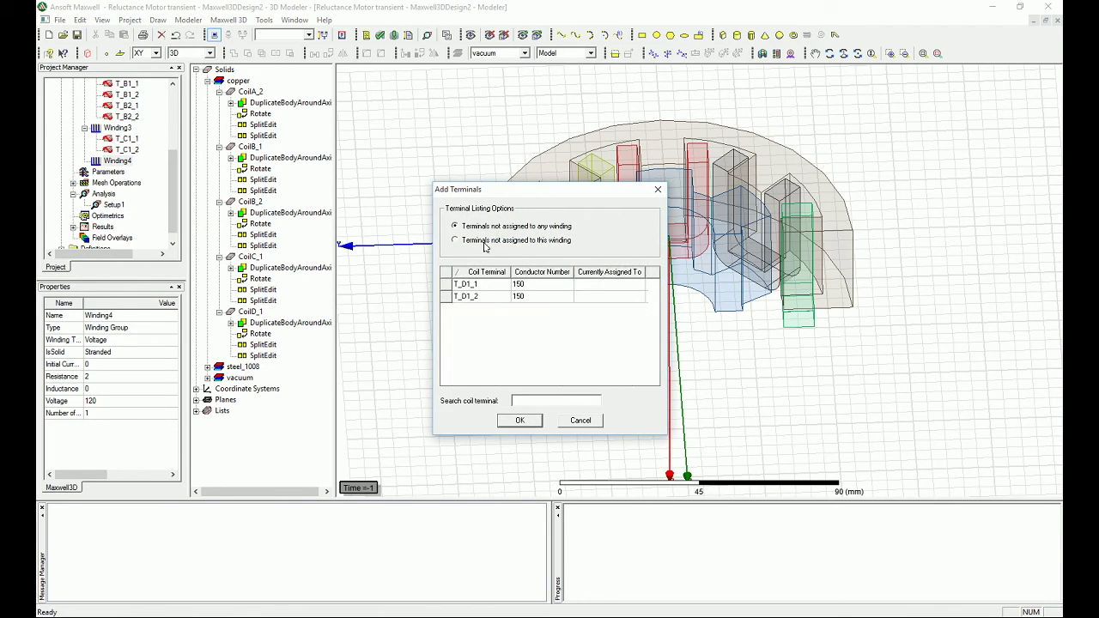
click(469, 285)
shift+click(478, 298)
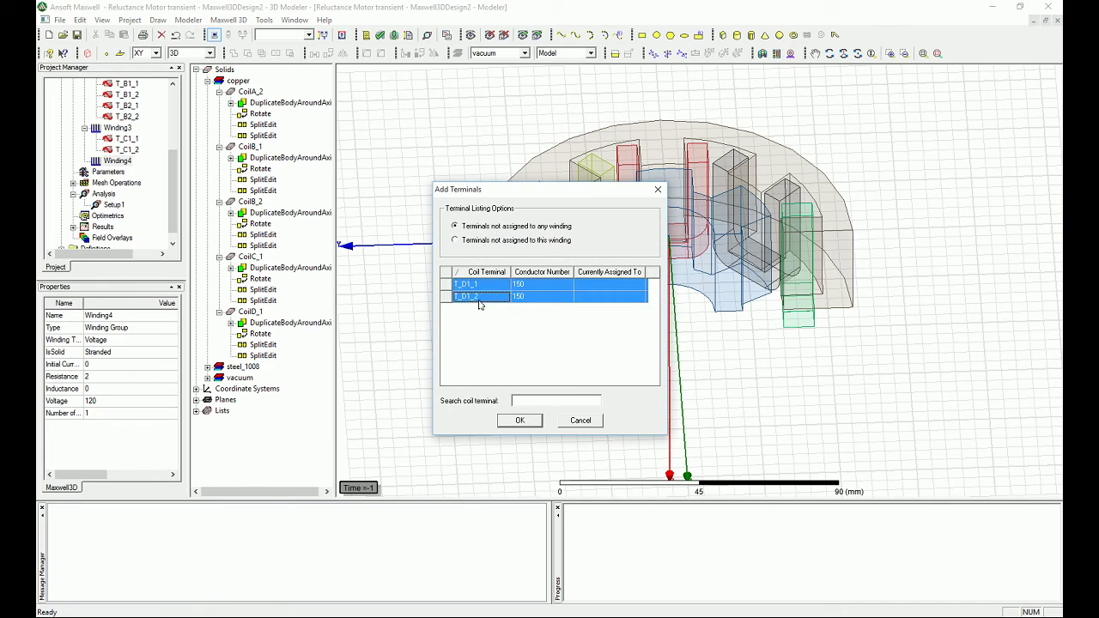
click(518, 421)
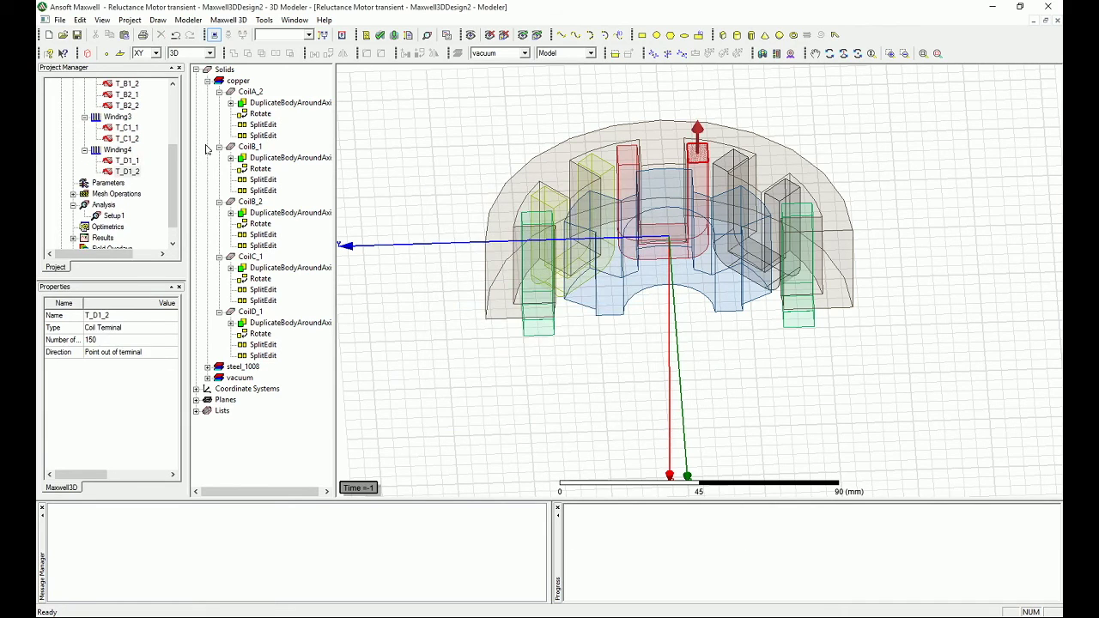
Collapse Winding1, Winding2, Winding3 and Winding4 under the design's excitations.
scroll(175, 172, down, 1)
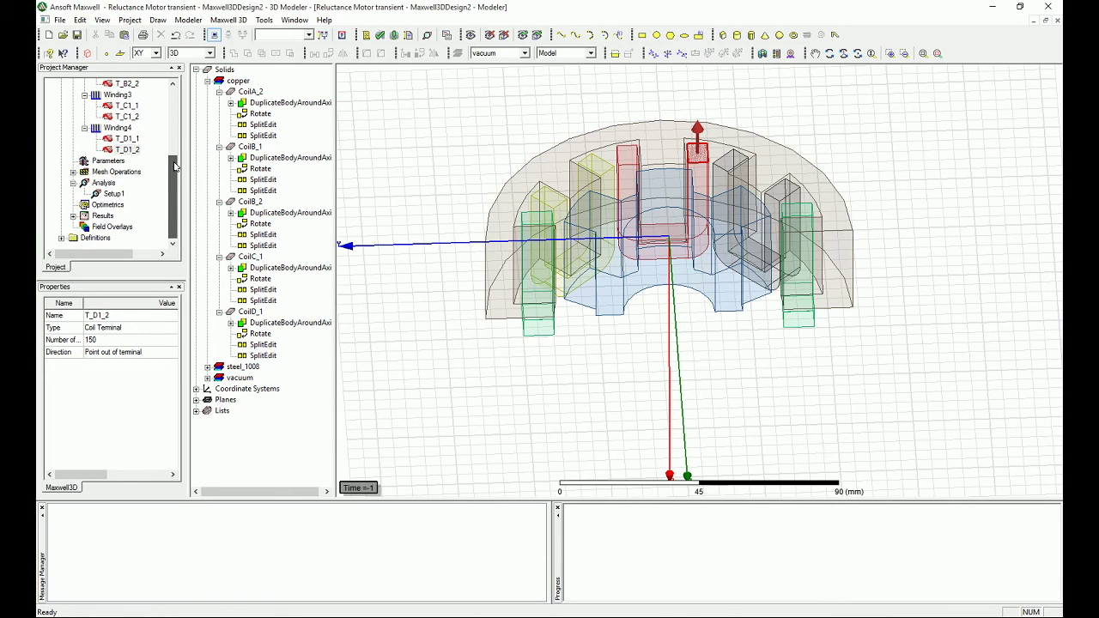
scroll(174, 166, up, 4)
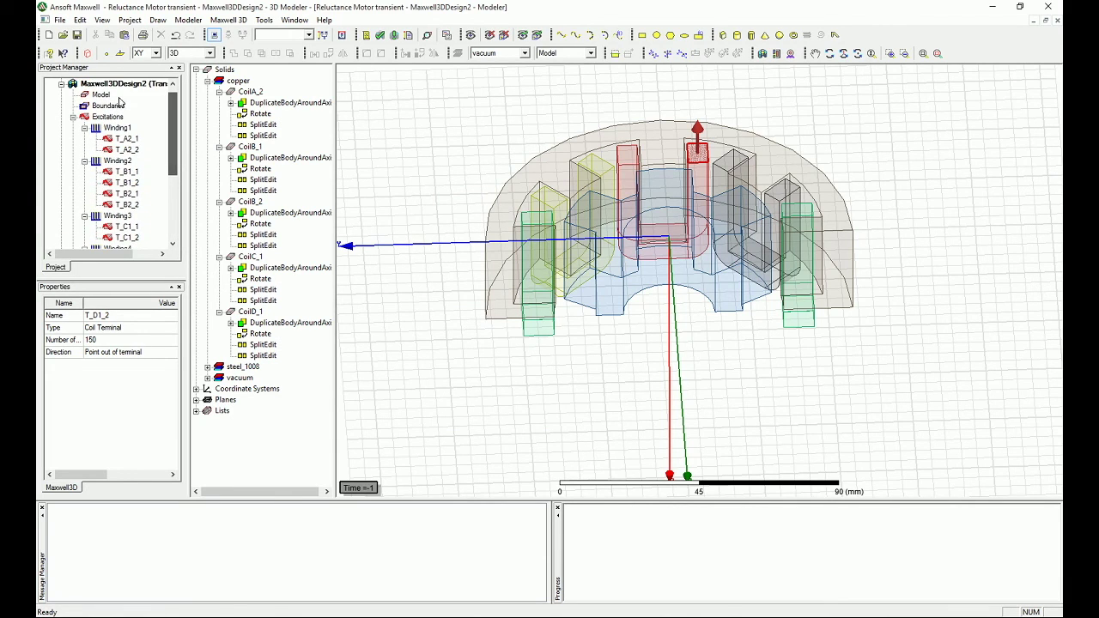
click(84, 127)
click(84, 138)
click(84, 150)
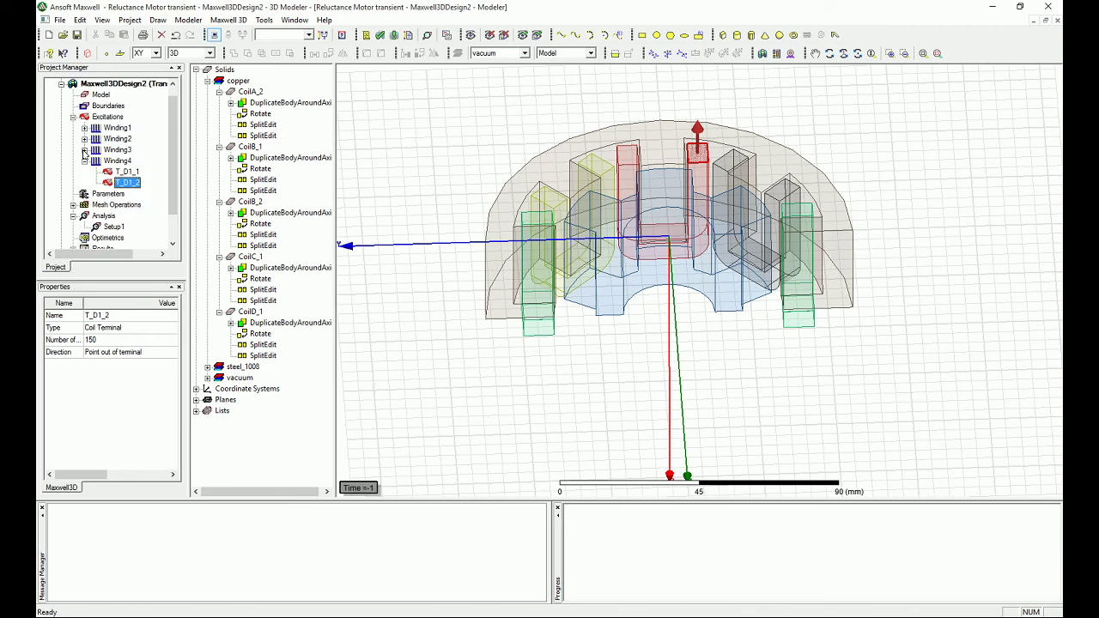
click(84, 161)
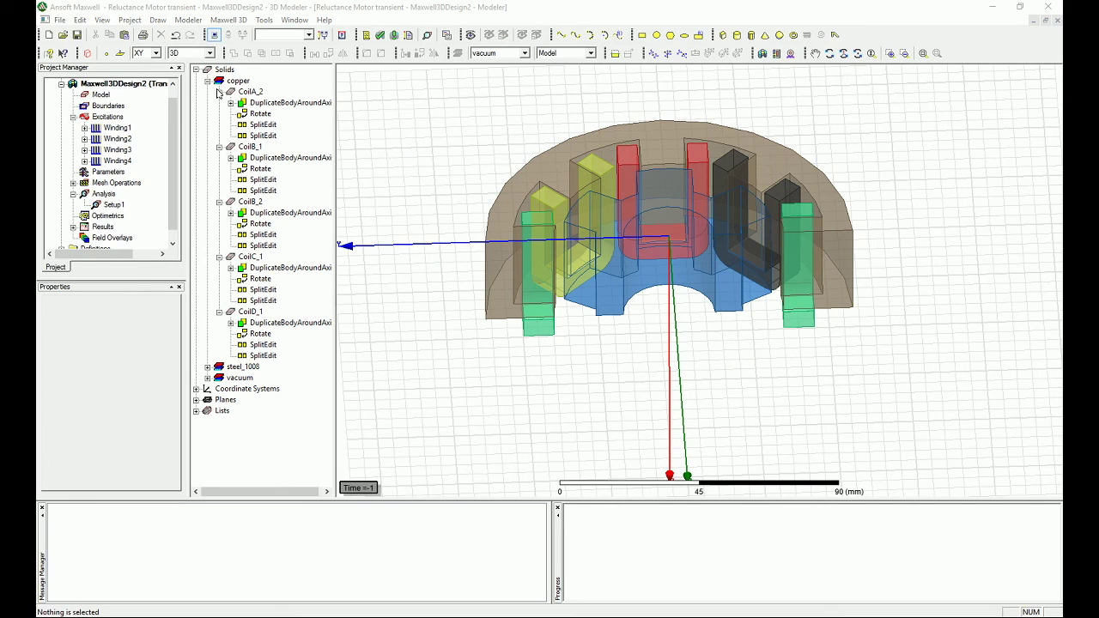
Limit the Coil_mesh length-based mesh operation to a maximum of 4000 elements.
click(207, 81)
drag(177, 129, 177, 135)
right_click(111, 174)
click(112, 172)
double_click(113, 171)
click(114, 183)
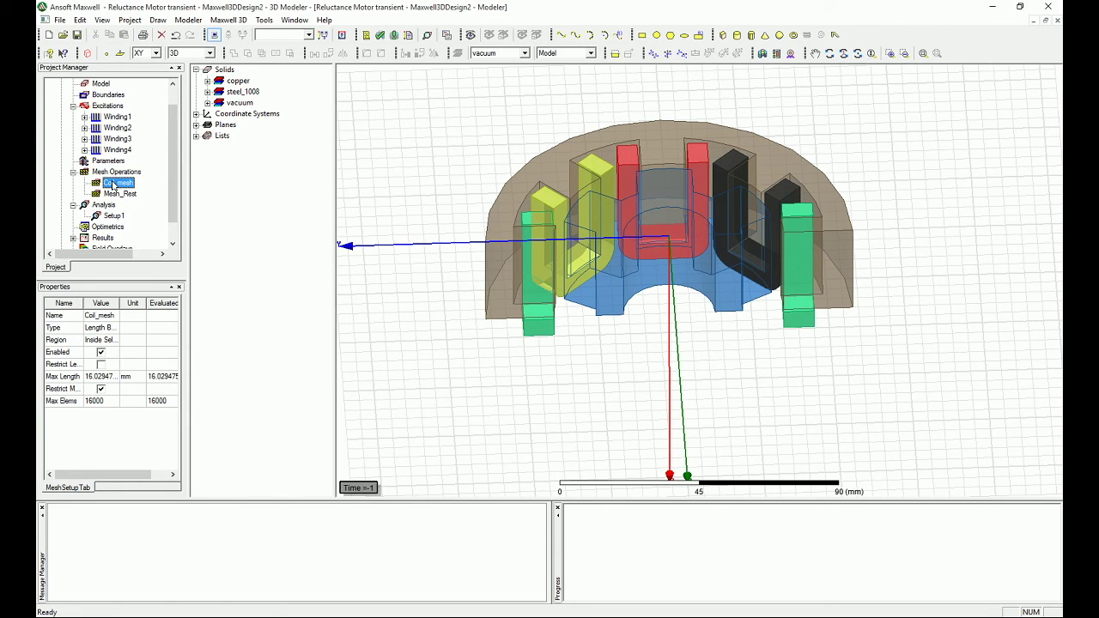
double_click(114, 183)
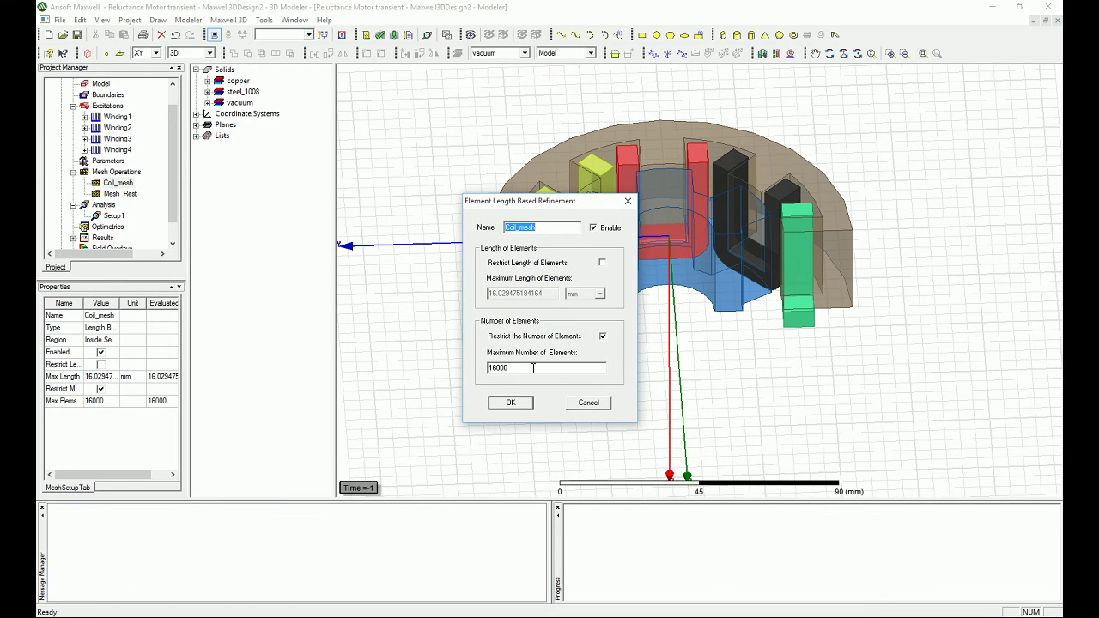
double_click(528, 370)
text(400)
key(Return)
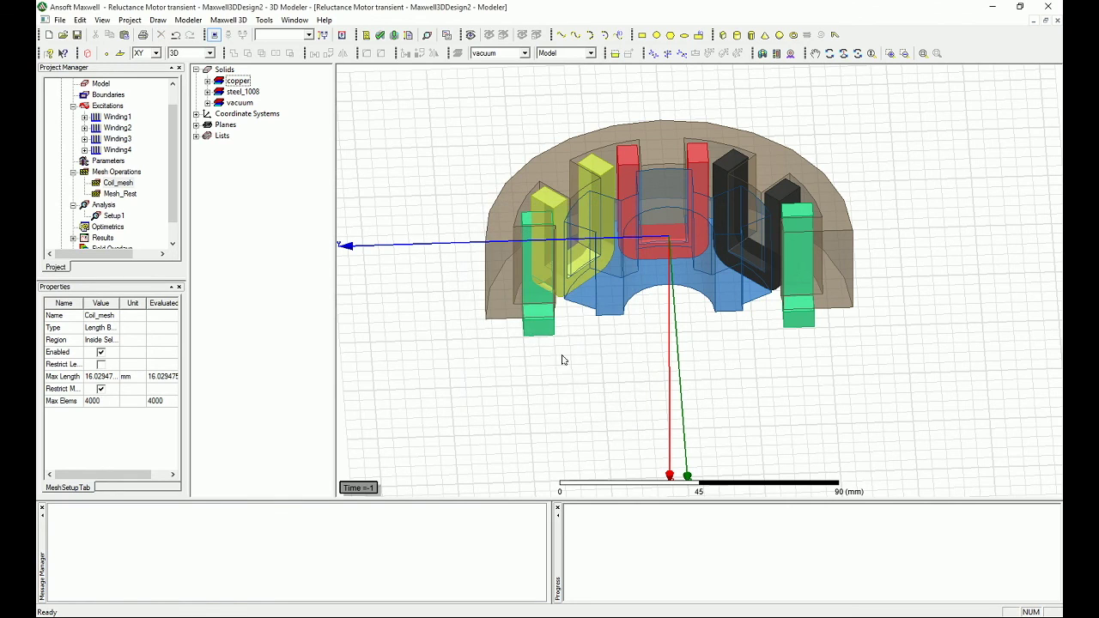
Set the maximum number of elements of the Mesh_Rest mesh operation to 1000 and collapse the mesh operations.
click(121, 194)
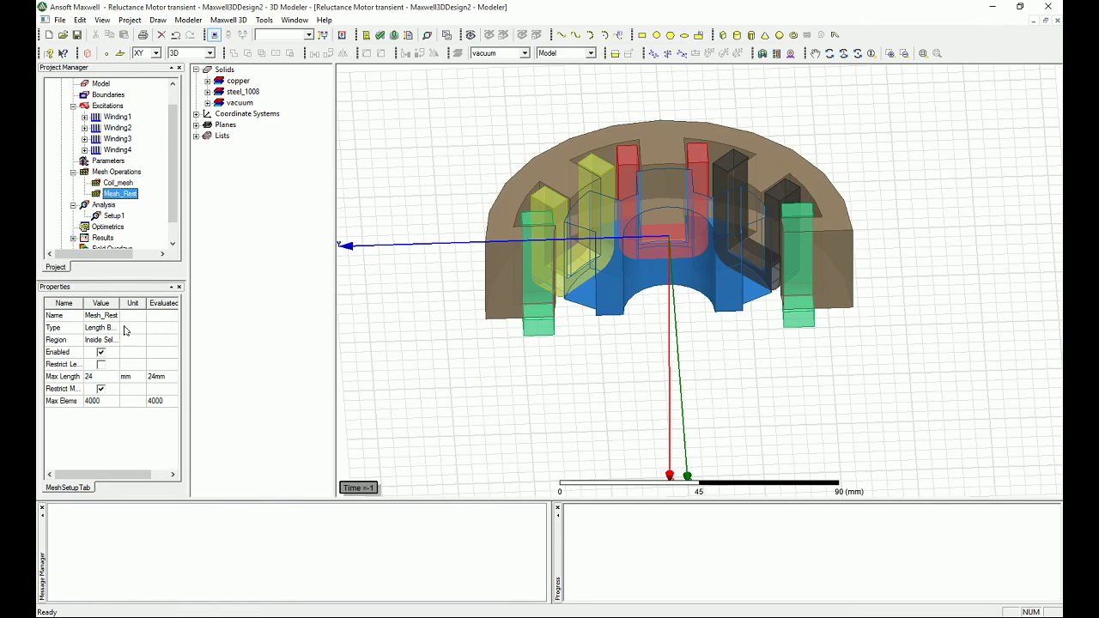
click(101, 402)
text(1)
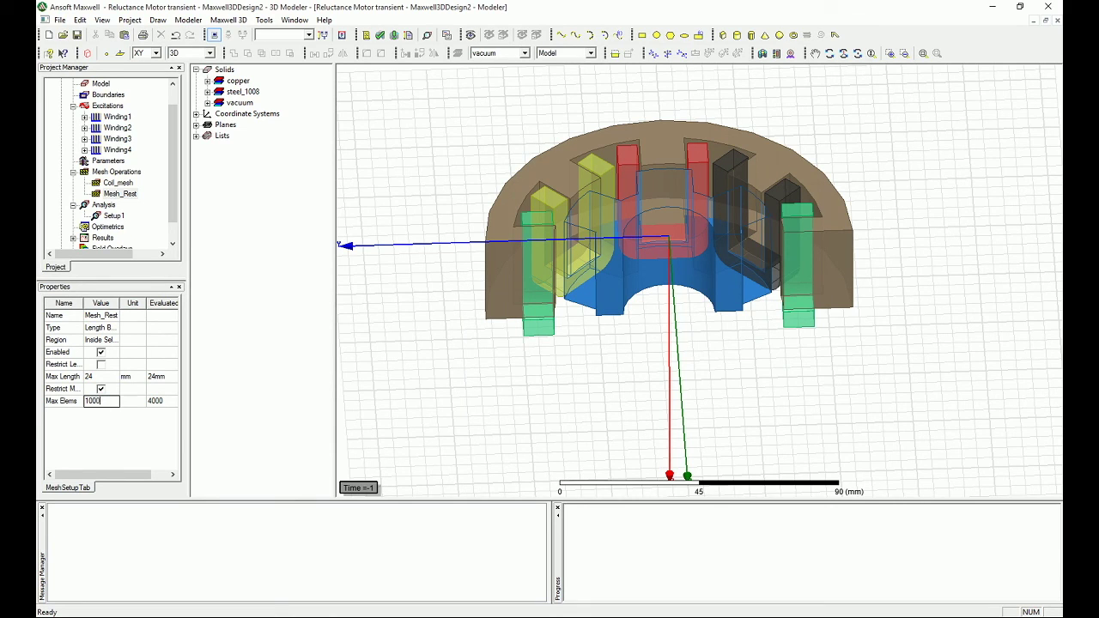
click(253, 247)
click(73, 172)
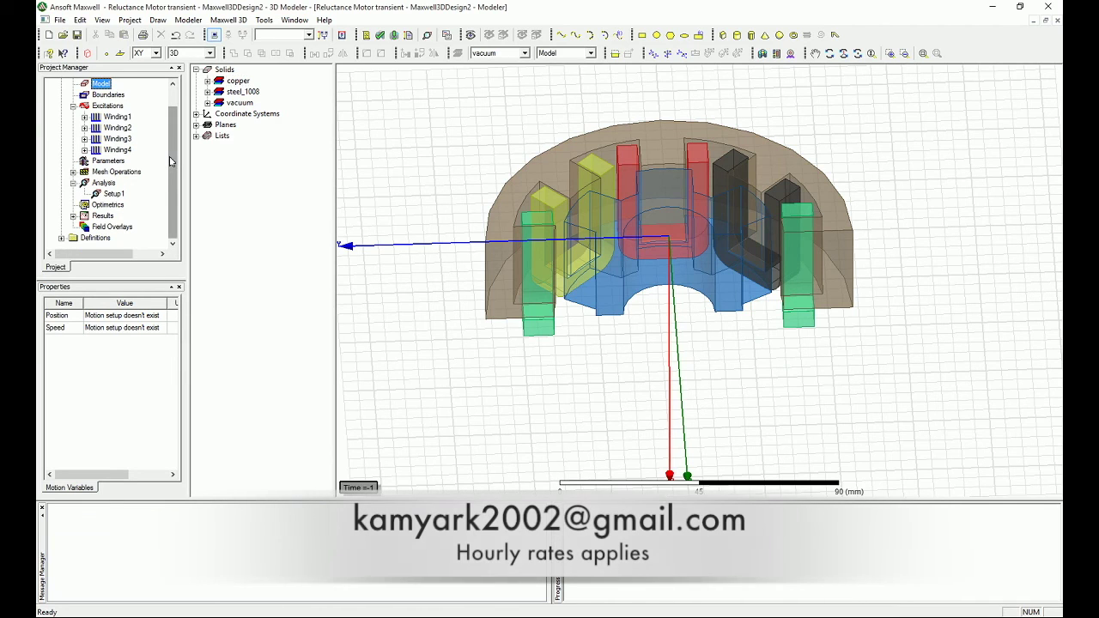
Run the validation check on the reduced motor design and start the analysis with Setup1.
click(114, 194)
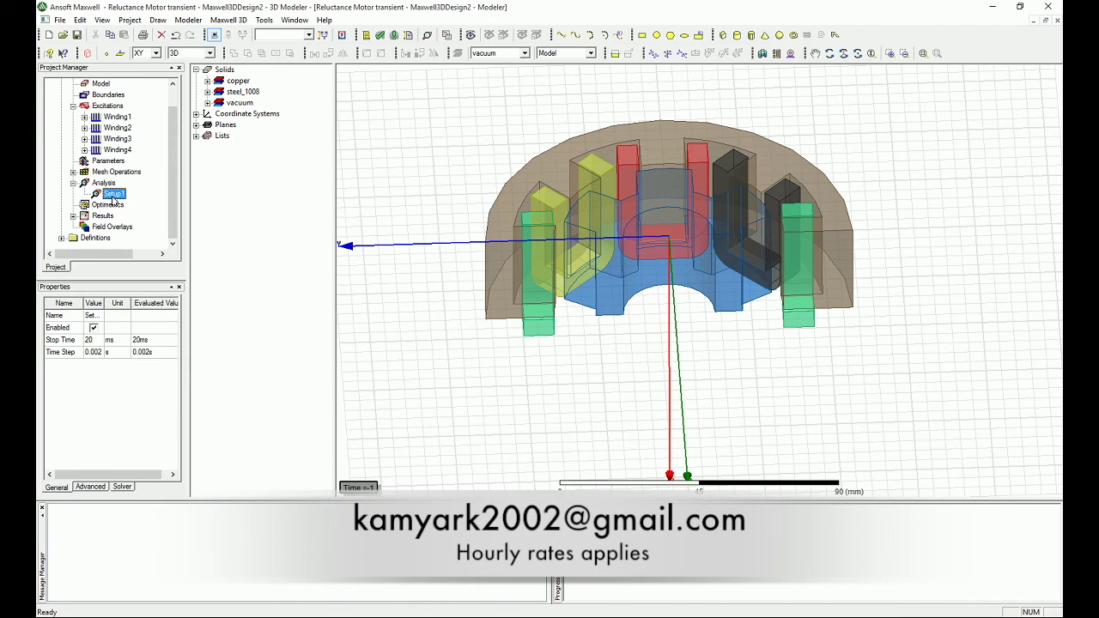
click(379, 37)
click(518, 365)
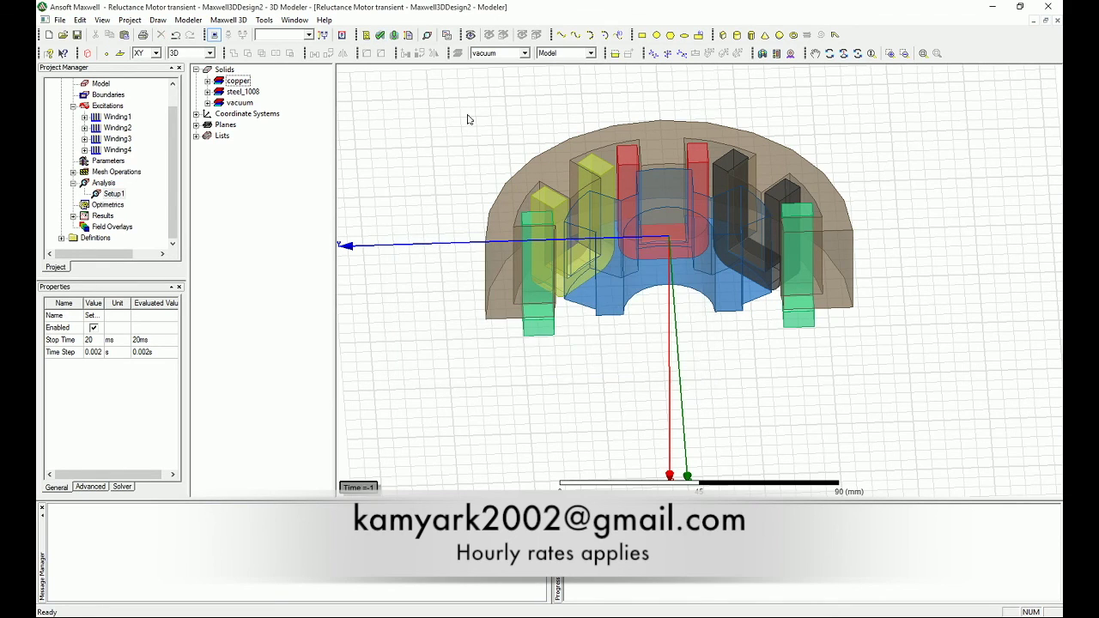
click(393, 36)
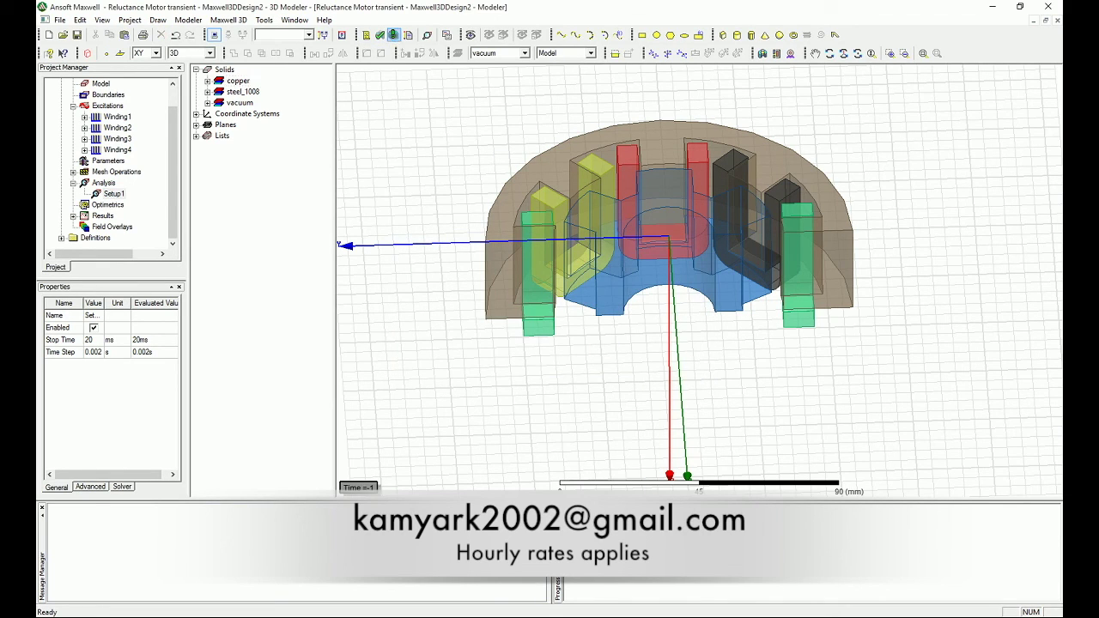